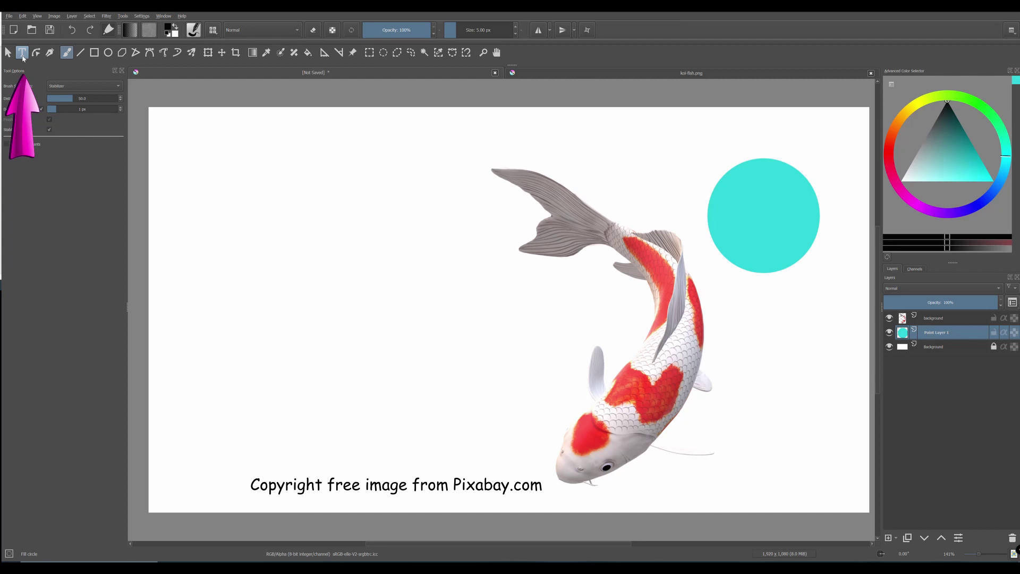
With the Text tool, drag out a large text box to create a placeholder text object.
click(22, 55)
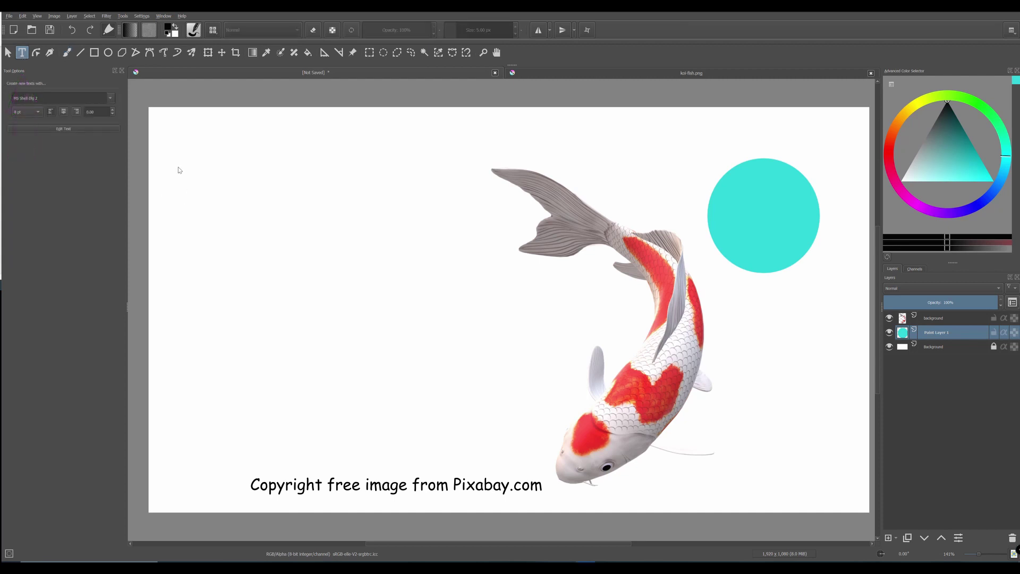
drag(170, 154, 763, 405)
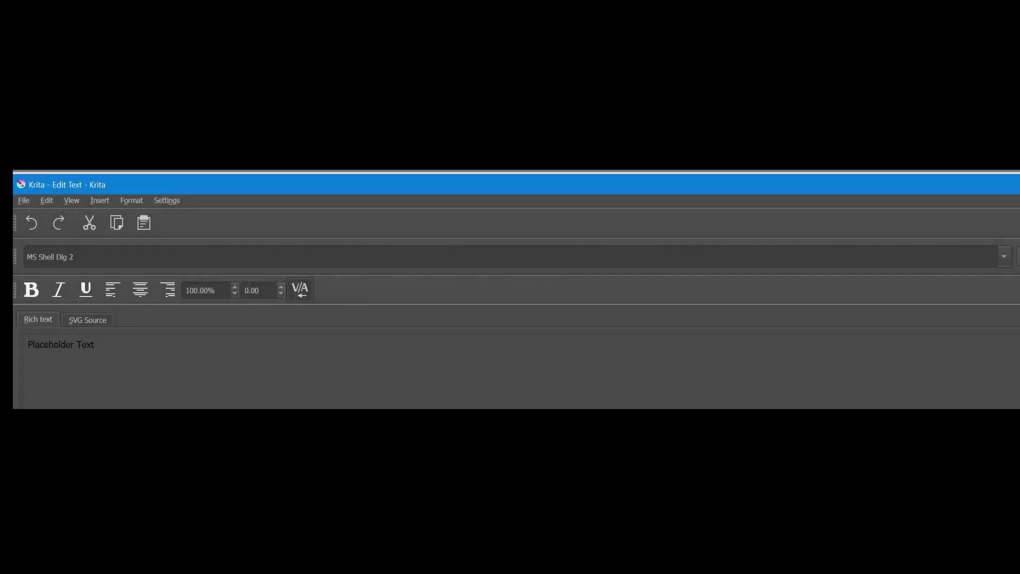
Set the placeholder text's font to Engravers MT and its size to 36.
click(1004, 257)
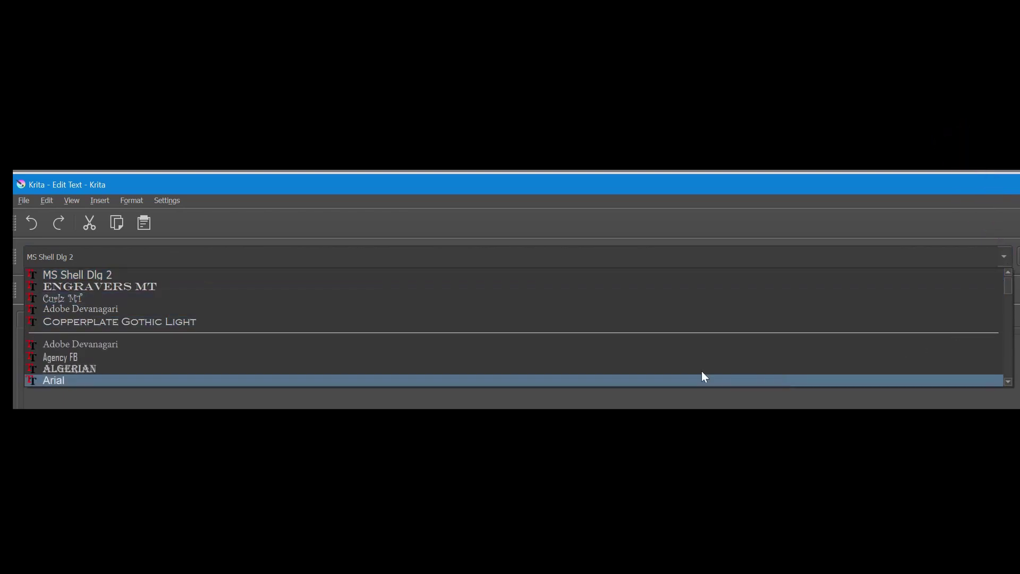
scroll(604, 363, down, 8)
scroll(541, 333, down, 15)
scroll(540, 336, down, 5)
click(88, 254)
drag(88, 254, 26, 257)
text(engravers MT)
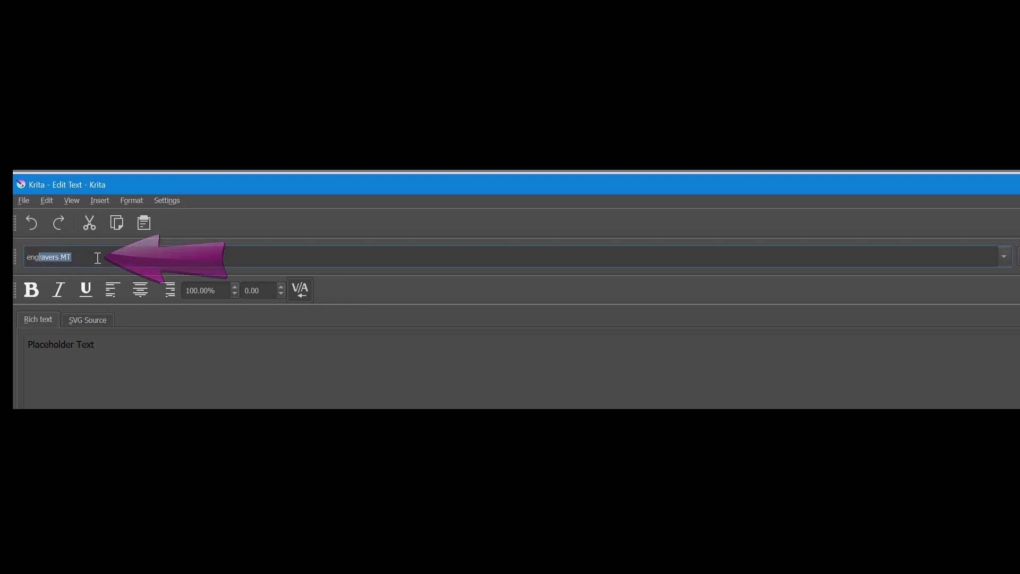
key(Return)
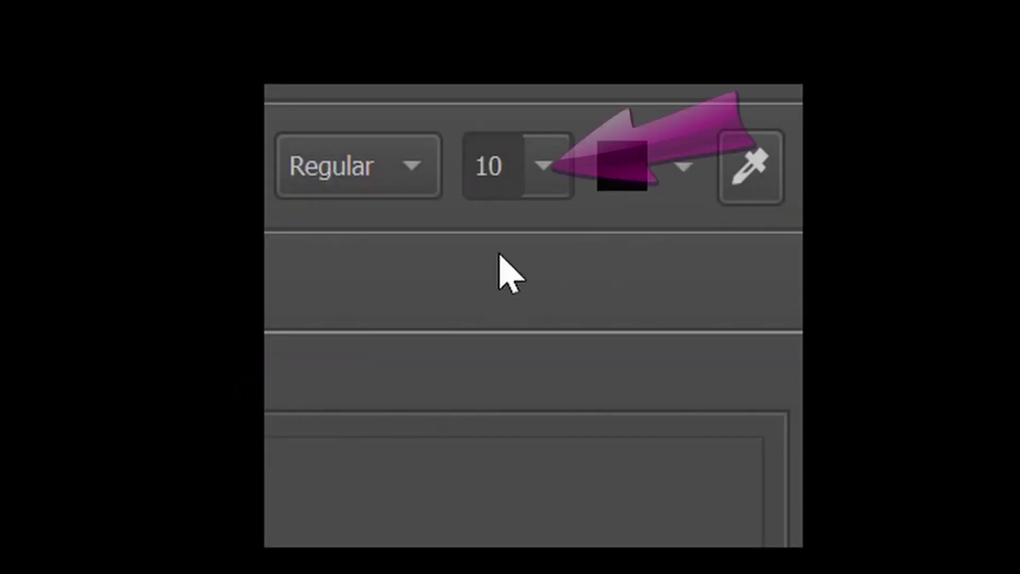
click(552, 184)
drag(558, 273, 563, 398)
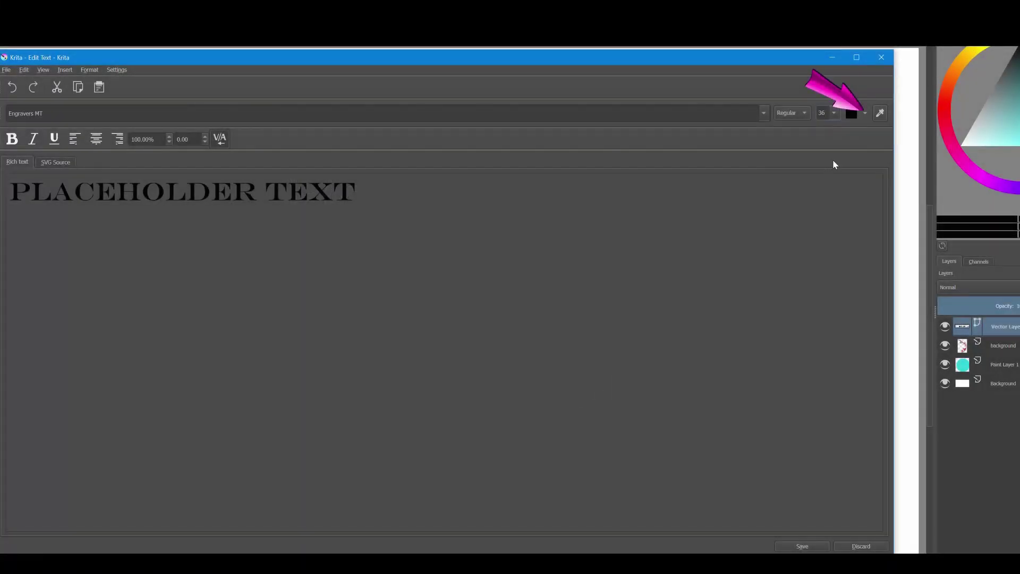
Make the text tangerine, then preview the Concept-cookie, Default, Gradient, Markers and PixelArt 16 palettes.
click(865, 113)
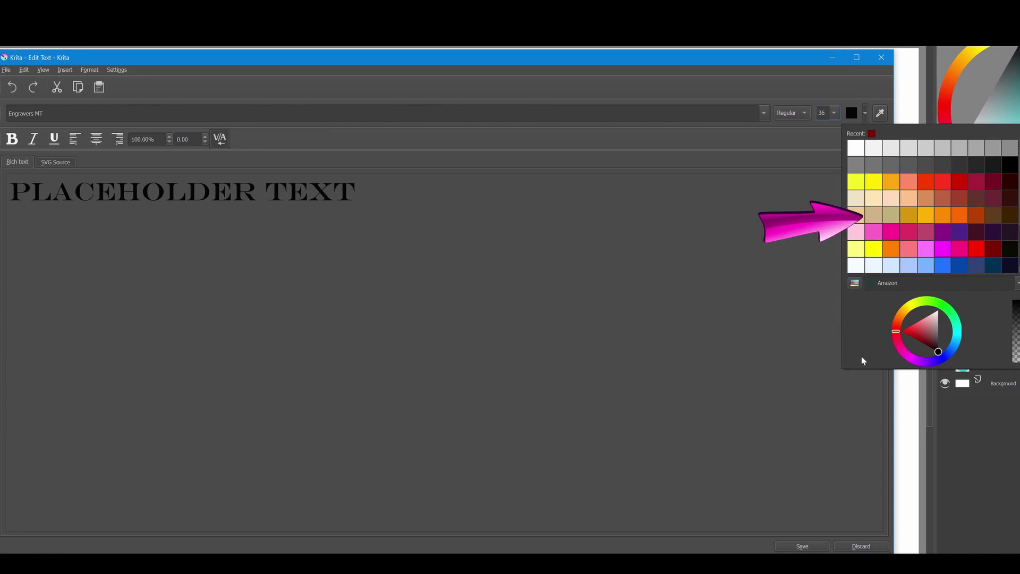
click(930, 219)
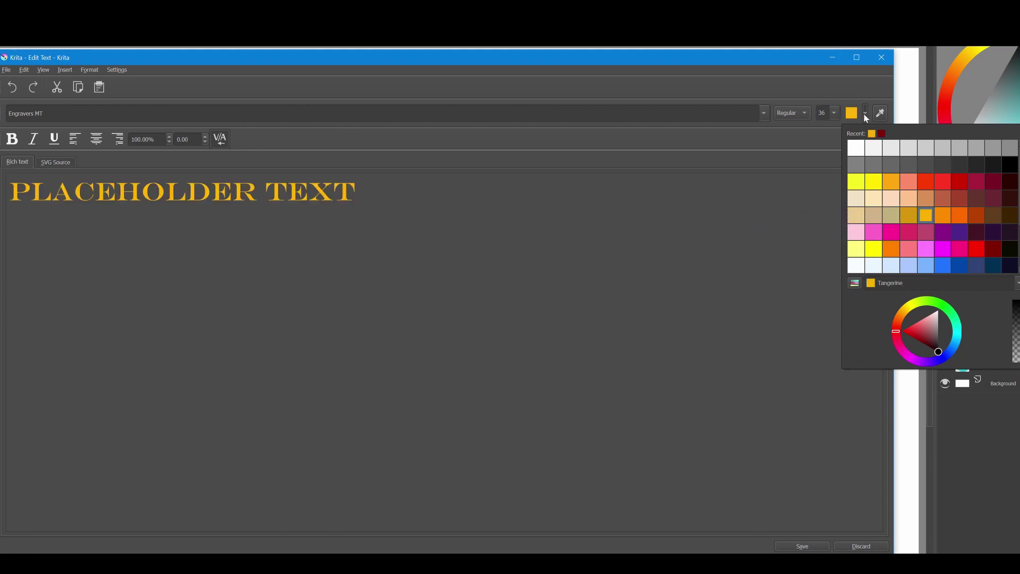
click(854, 283)
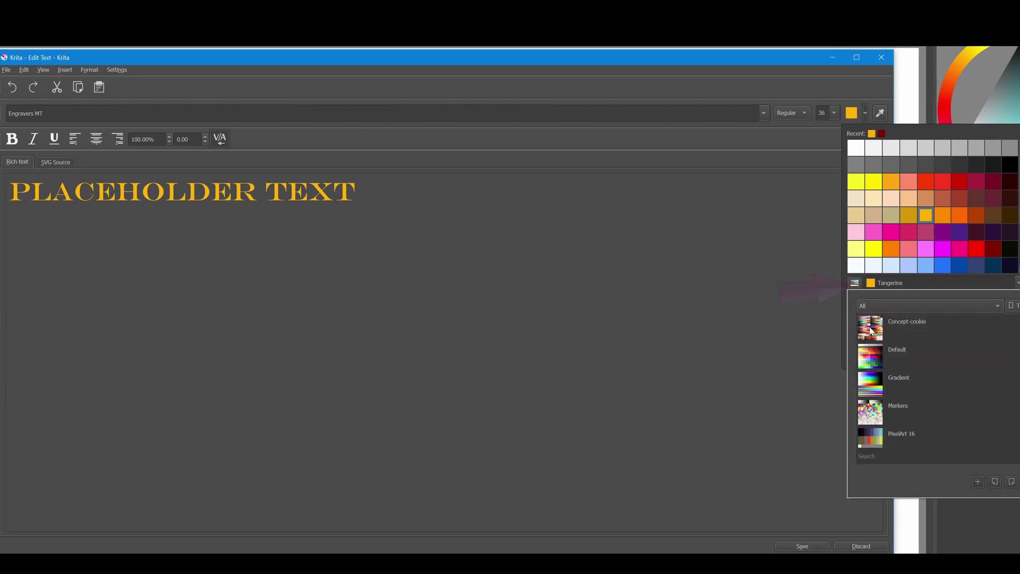
click(872, 330)
click(872, 362)
click(874, 389)
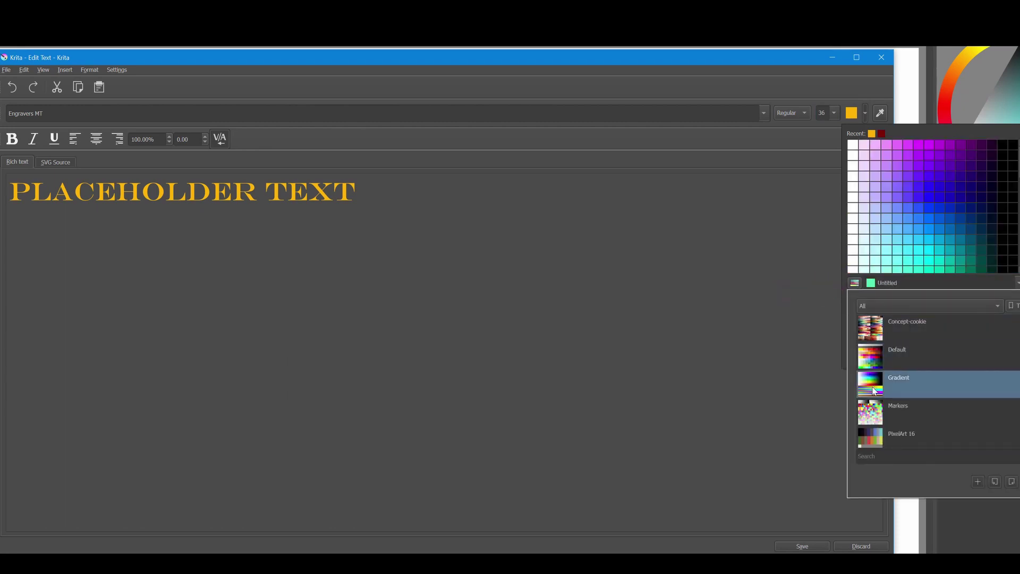
click(875, 416)
click(874, 437)
key(Down)
click(872, 333)
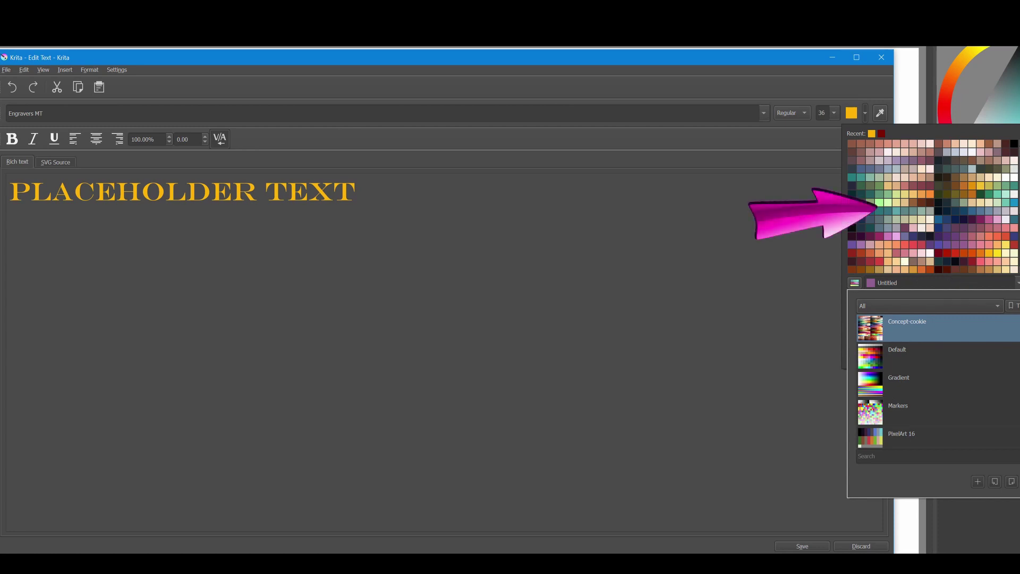
Turn the text purple from the palette, then adjust hue and value to a light grey.
click(1017, 282)
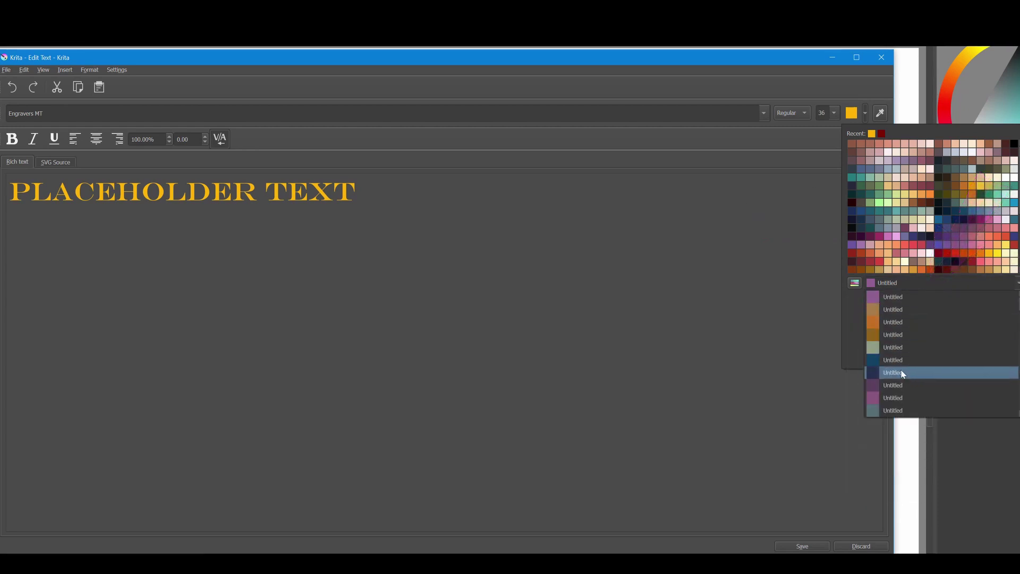
click(892, 397)
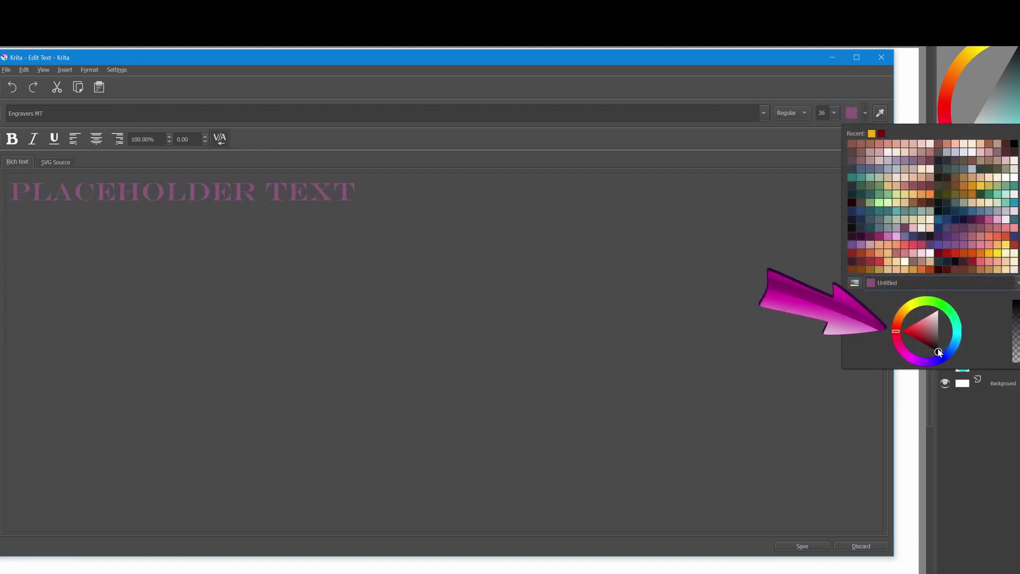
mouse_move(943, 355)
mouse_down()
mouse_move(958, 340)
mouse_move(954, 352)
mouse_move(920, 325)
mouse_up()
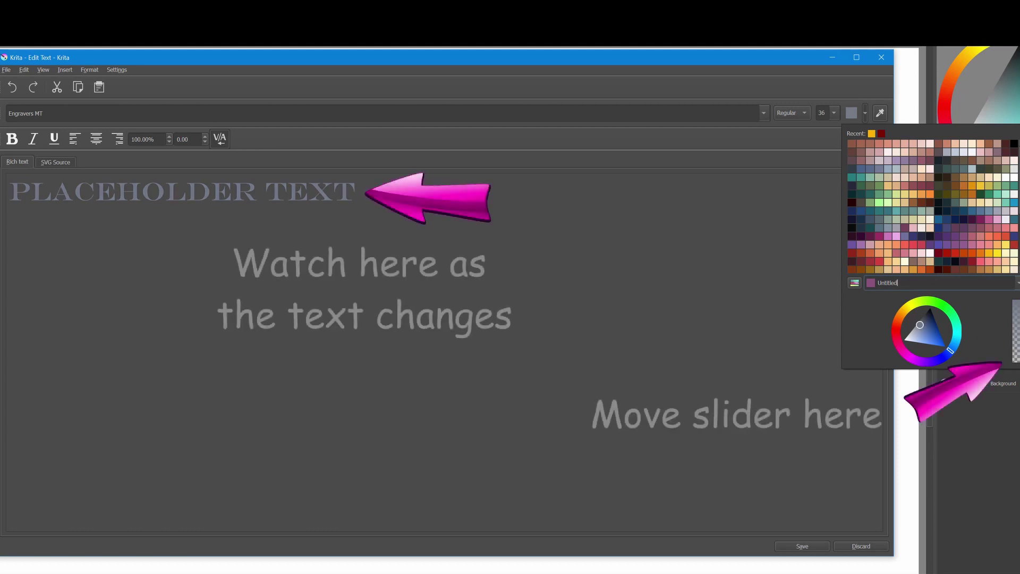
drag(1019, 350, 1018, 302)
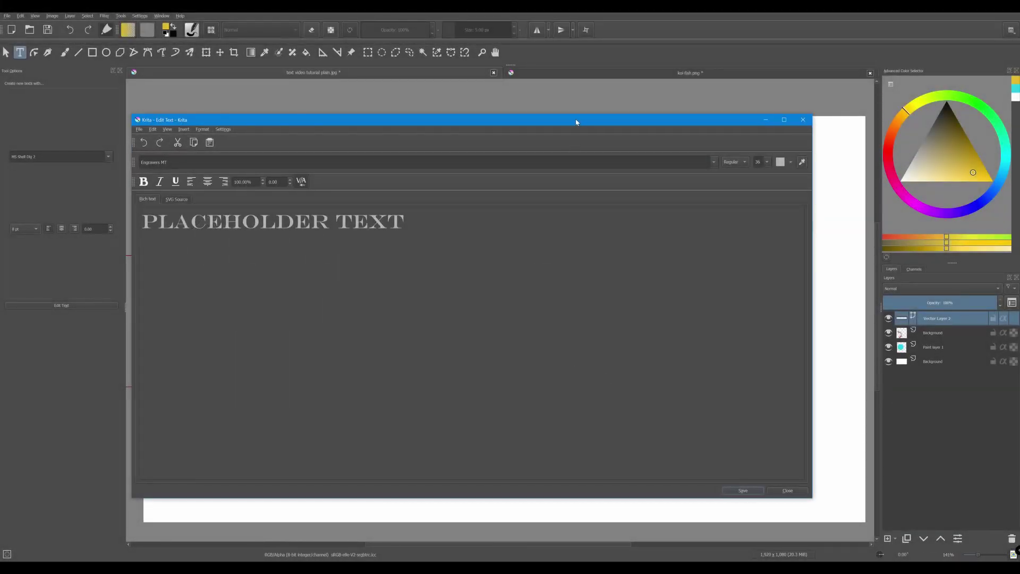
Eyedrop the cyan circle's colour for the text, then switch the text to the yellow colour.
drag(566, 123, 326, 122)
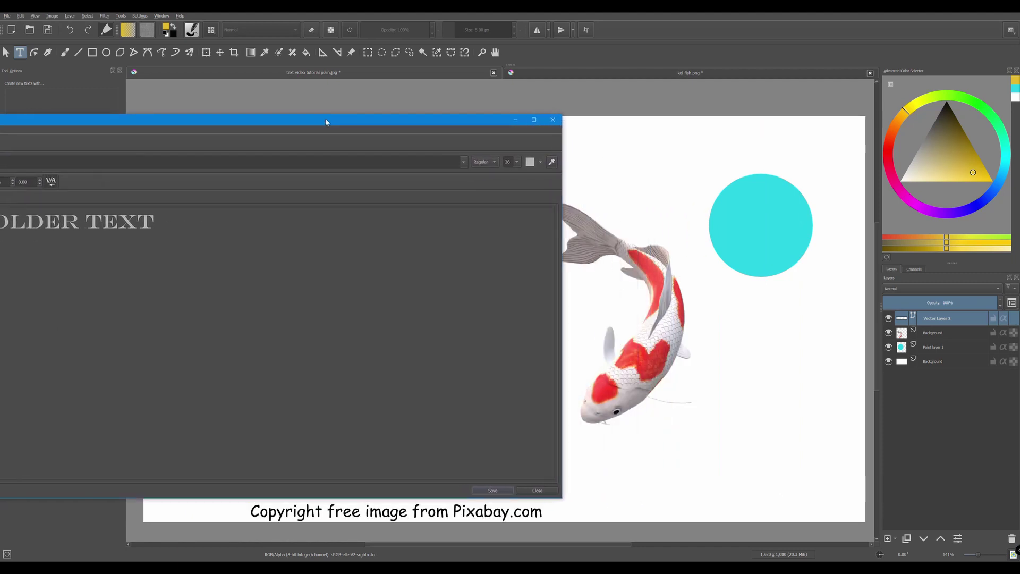
click(552, 163)
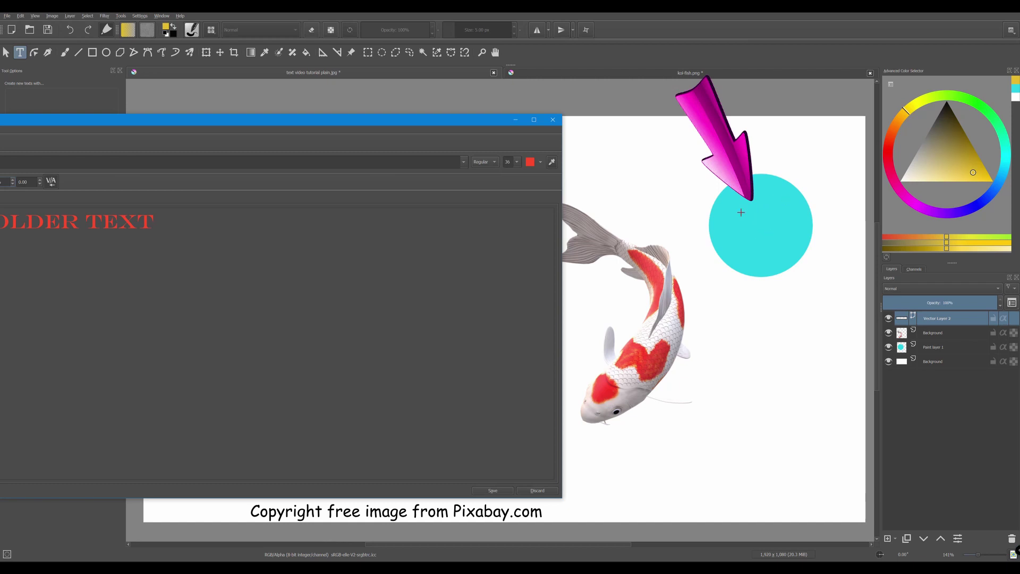
click(768, 219)
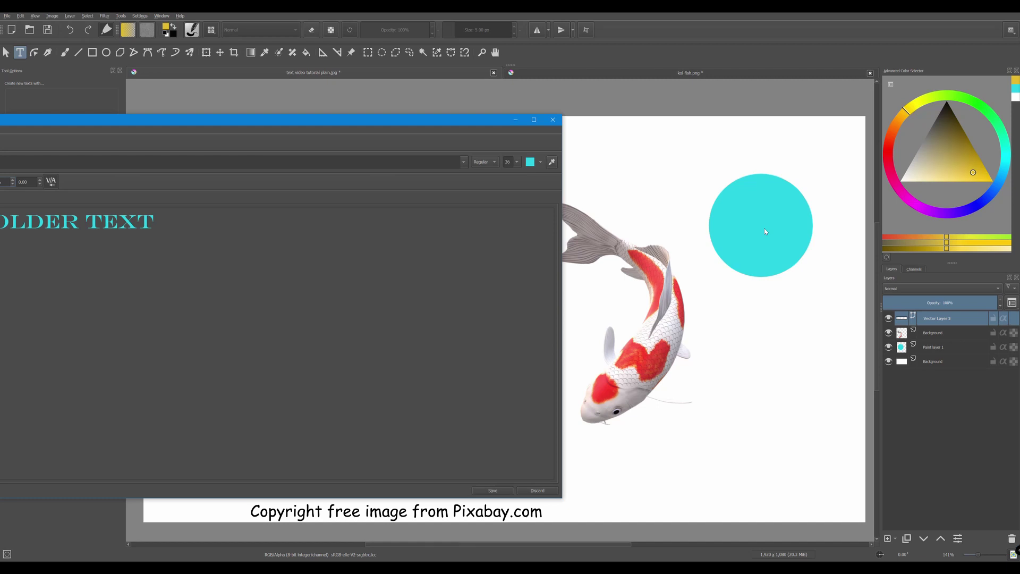
click(964, 165)
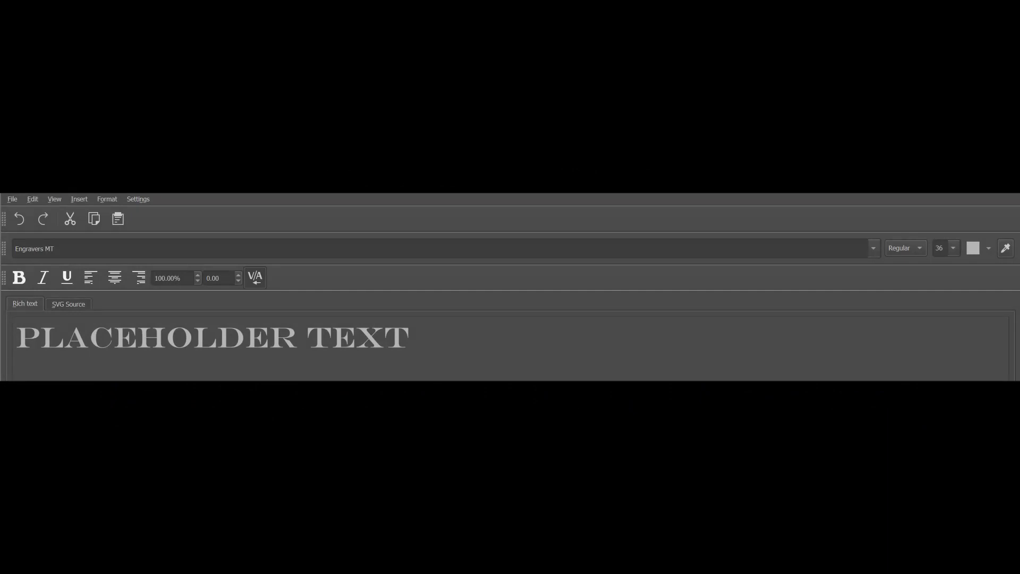
Replace the placeholder with bold, centred 'BLADE & QUILL' at 5.00 letter spacing and save.
drag(411, 334, 14, 337)
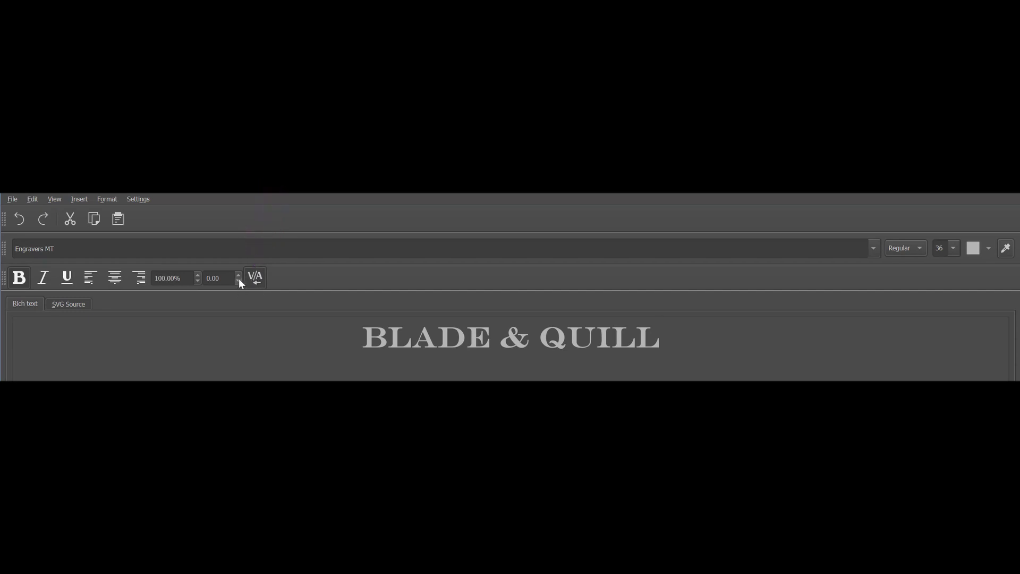
drag(238, 275, 237, 279)
click(220, 276)
double_click(220, 276)
text(5)
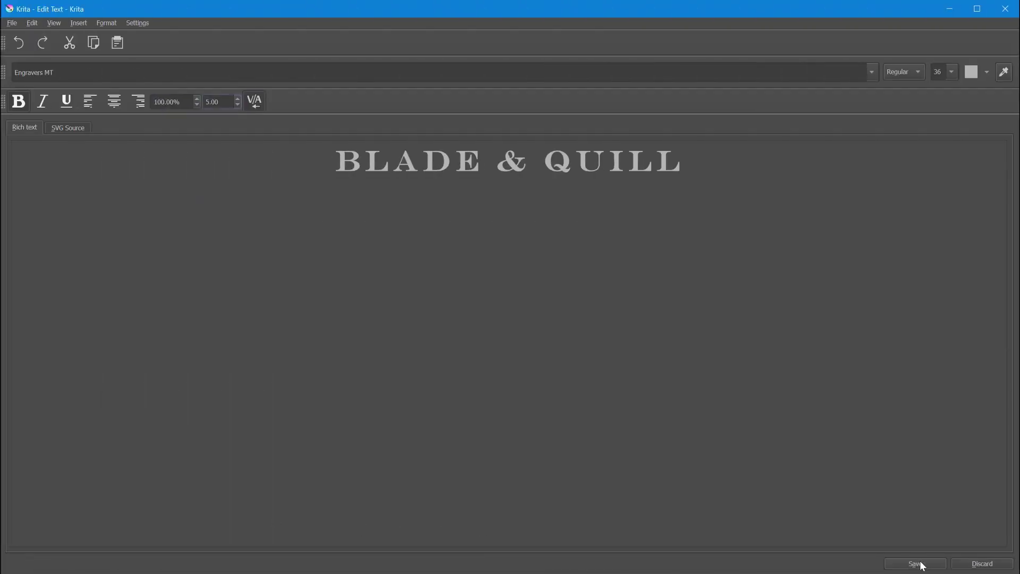
click(916, 566)
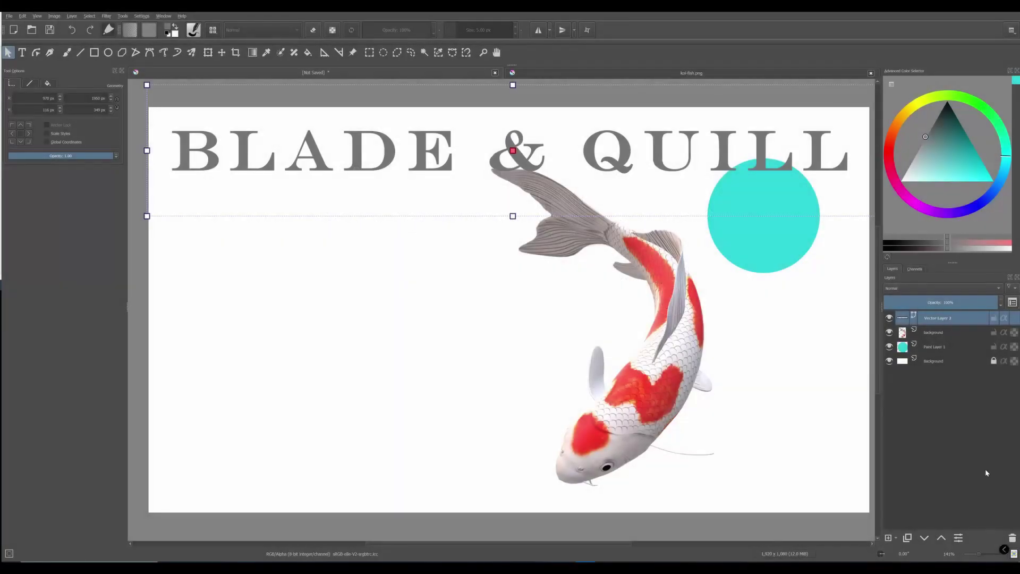
Delete the koi and cyan circle layers, then drag the title text down the page.
click(939, 333)
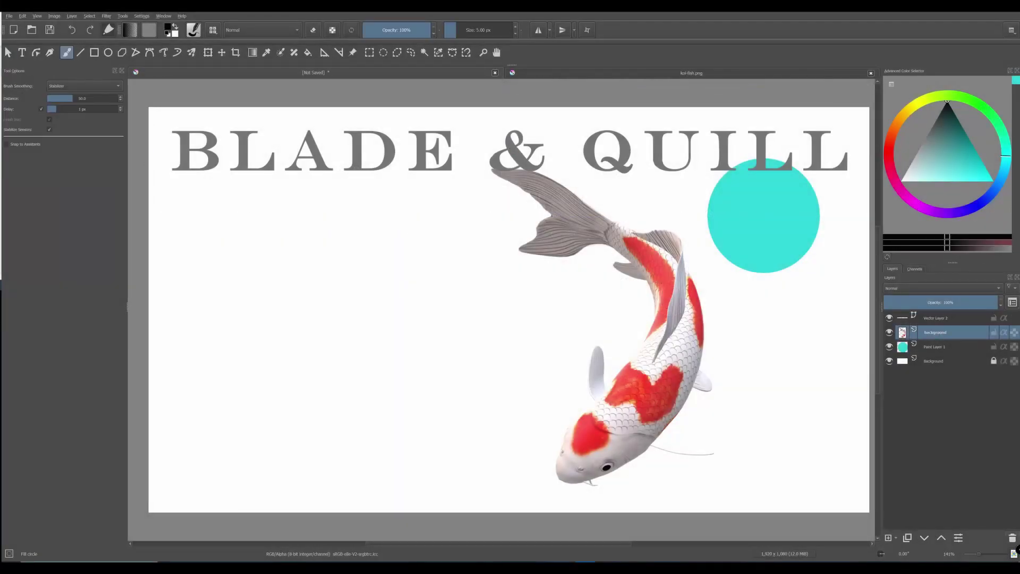
click(1013, 538)
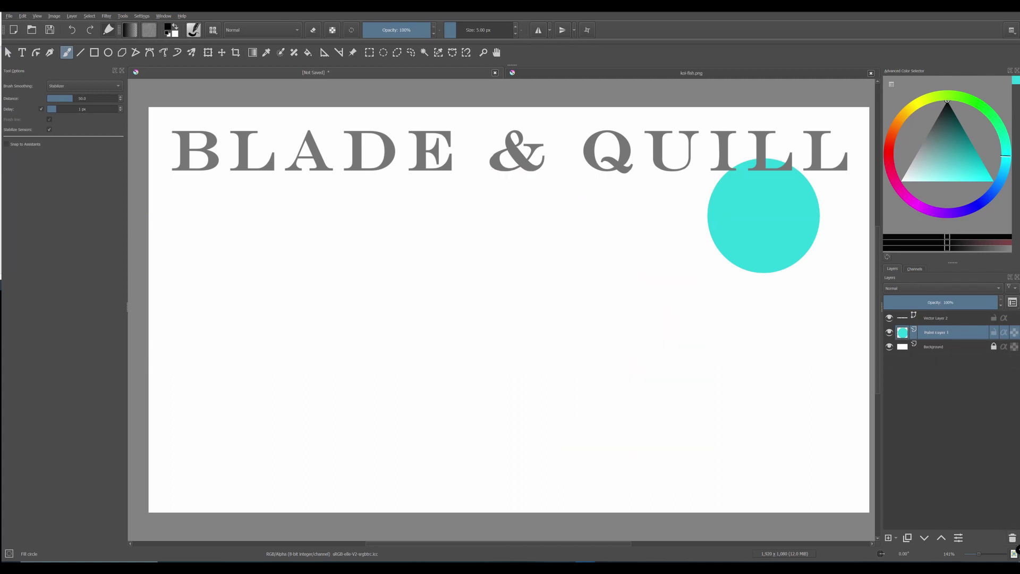
click(1013, 538)
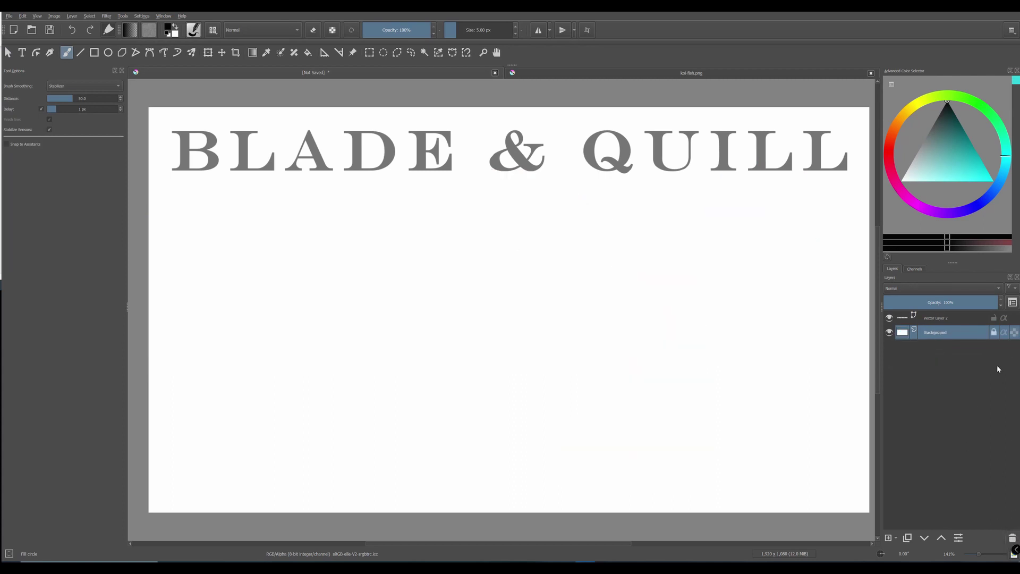
click(935, 317)
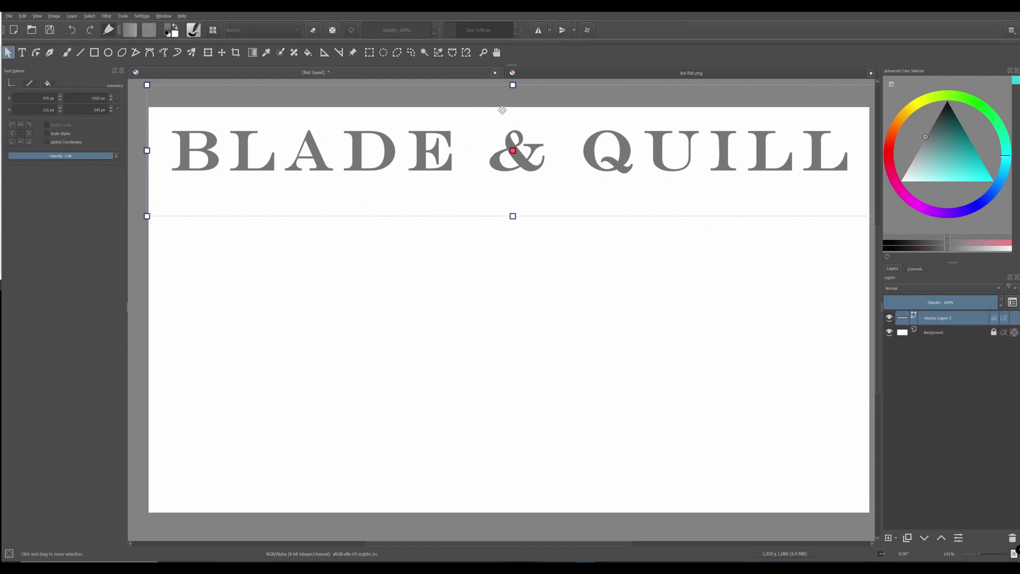
drag(502, 110, 499, 183)
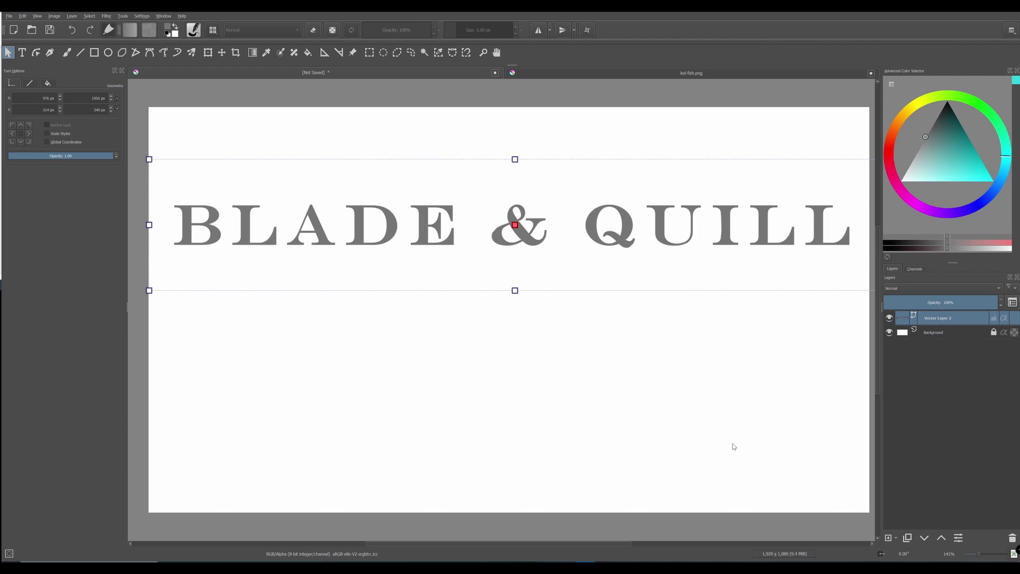
Unlock the Background layer and mix a greyish slate-blue colour.
click(938, 337)
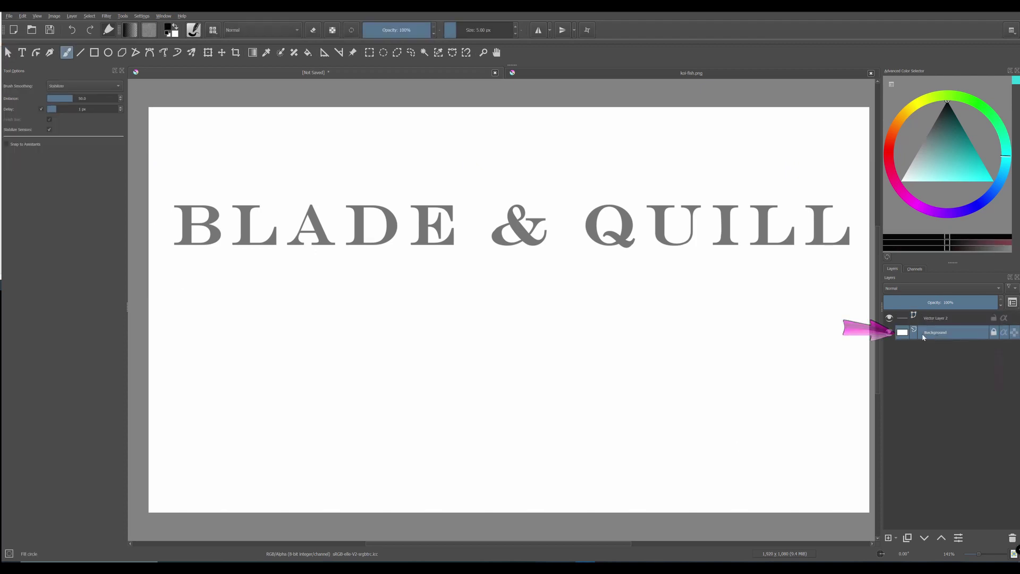
click(993, 333)
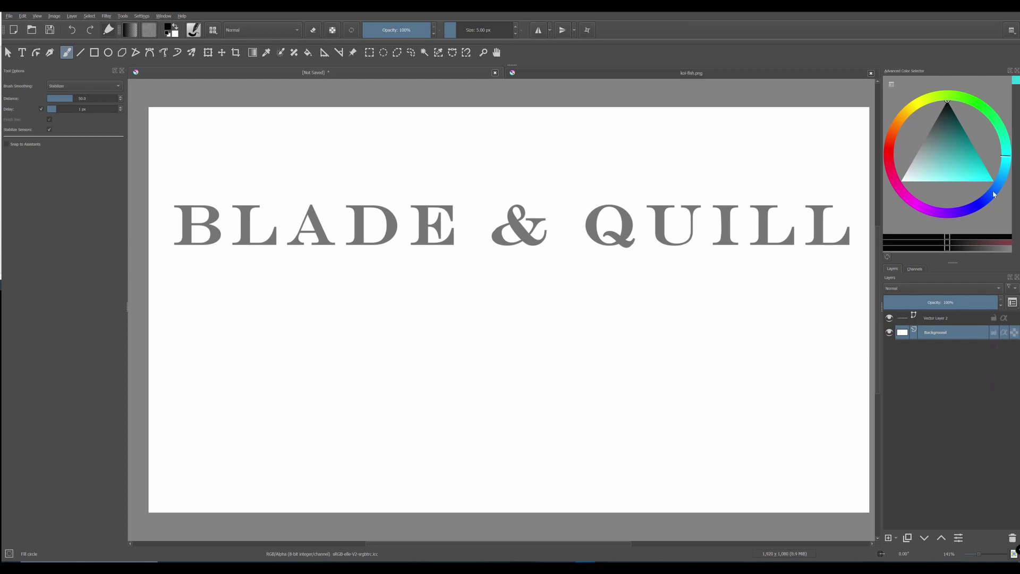
drag(1000, 174, 985, 199)
click(937, 145)
drag(938, 145, 932, 146)
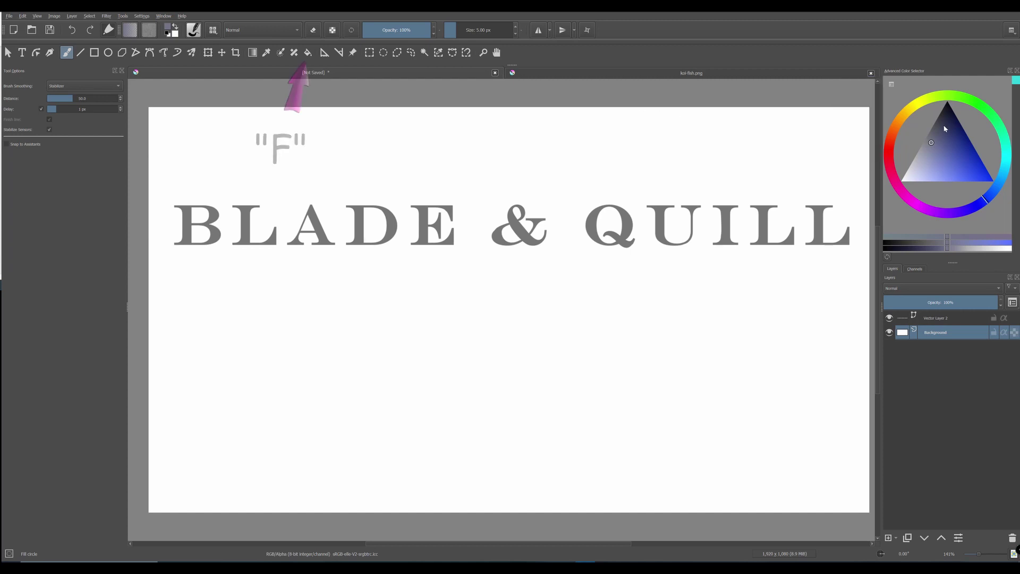
Flood-fill the whole canvas with the greyish blue and lock the Background layer.
key(f)
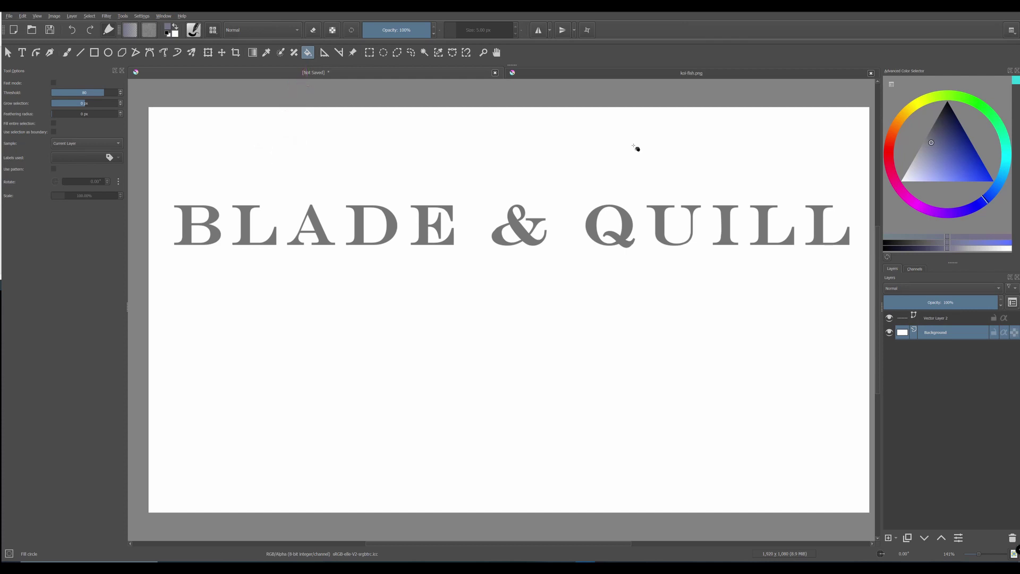
click(482, 316)
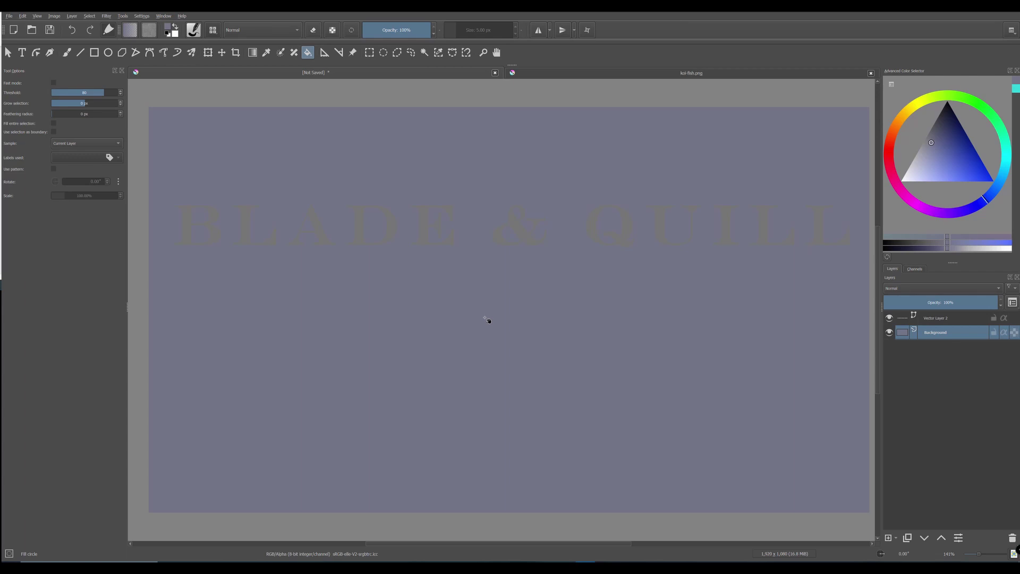
click(994, 333)
Edit Vector Layer 2's title text, change its colour to Grey 85%, then save and close.
click(936, 317)
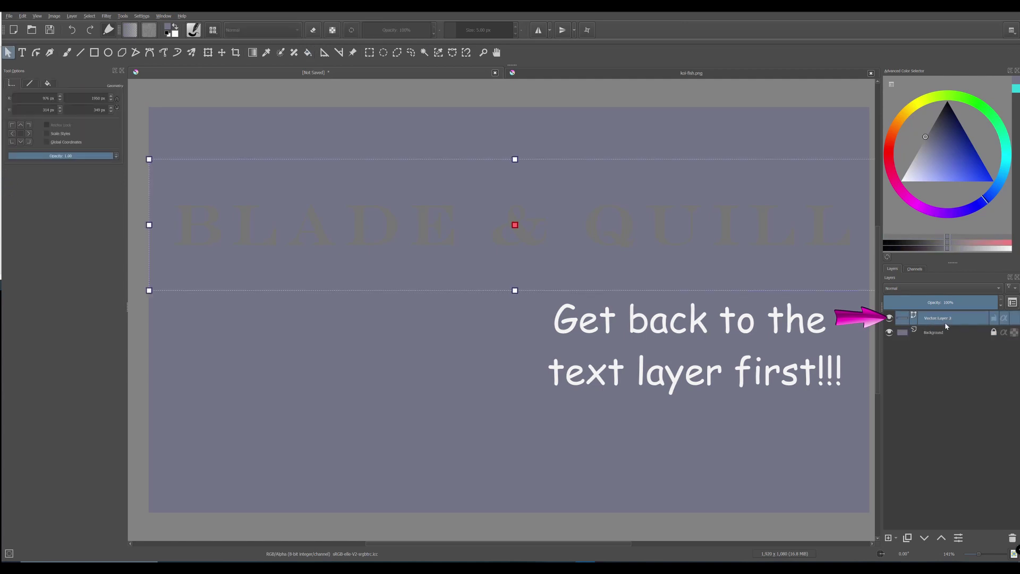
click(22, 53)
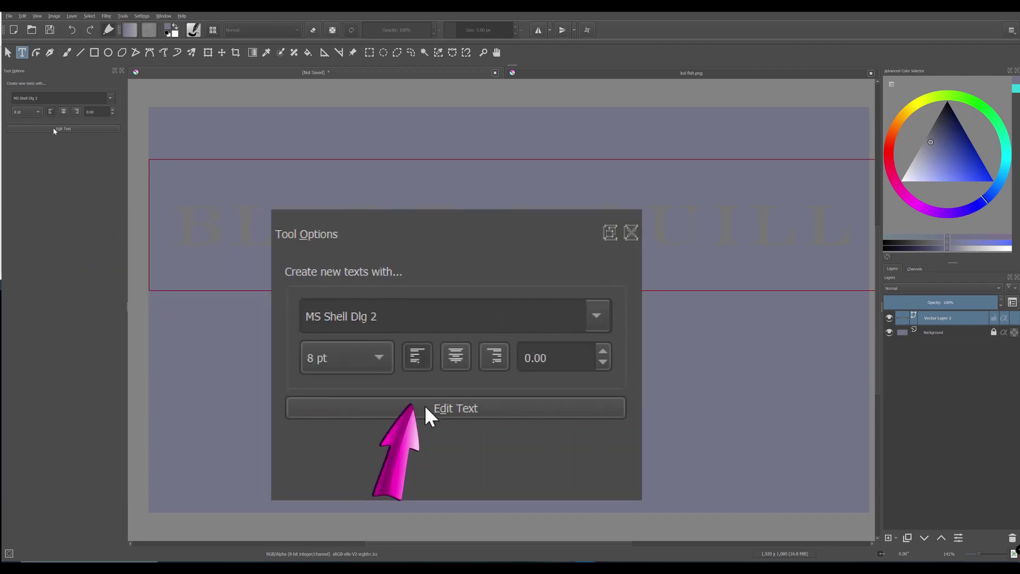
click(55, 129)
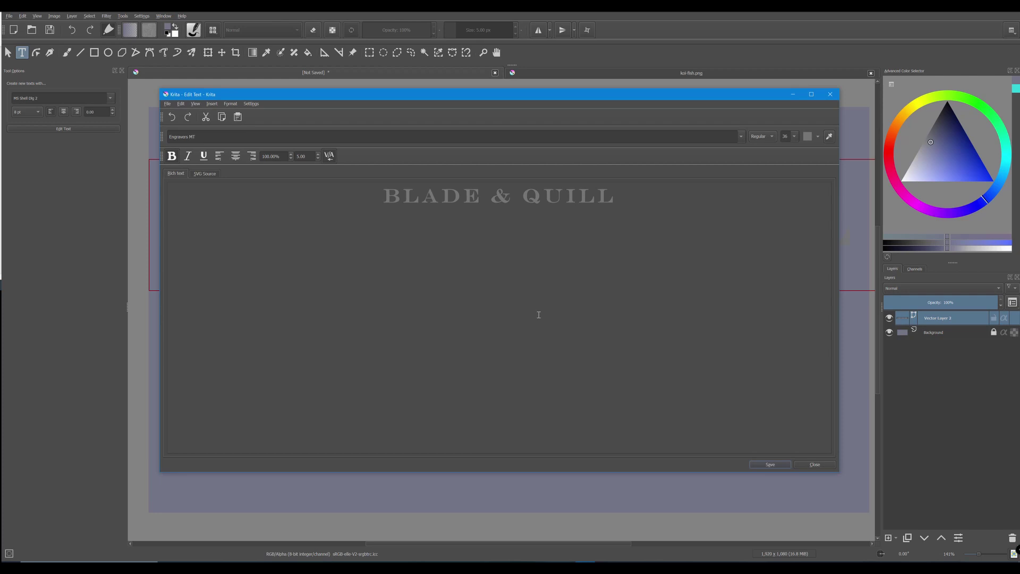
click(817, 137)
click(851, 162)
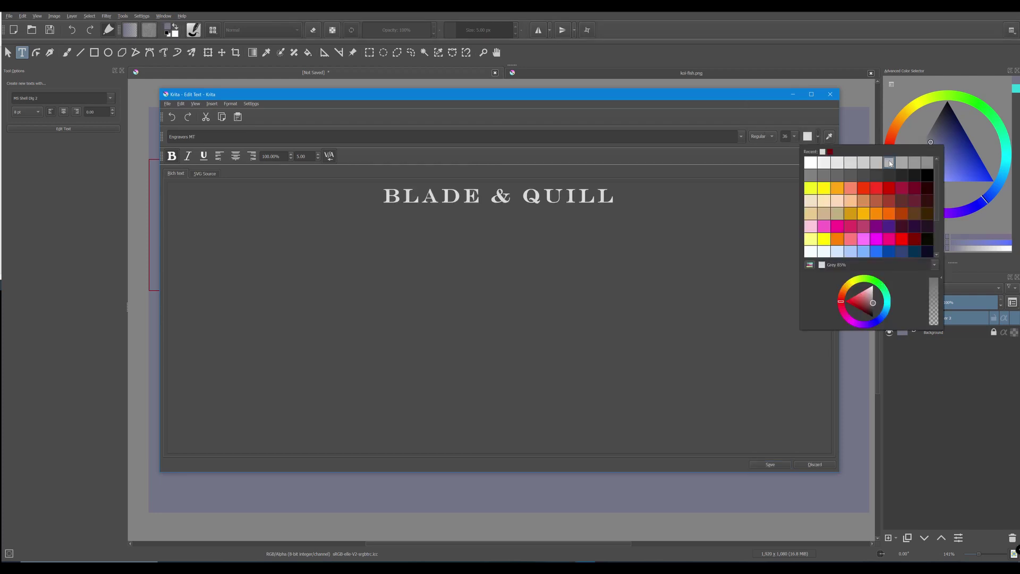
click(732, 97)
drag(732, 97, 746, 110)
click(772, 478)
click(827, 477)
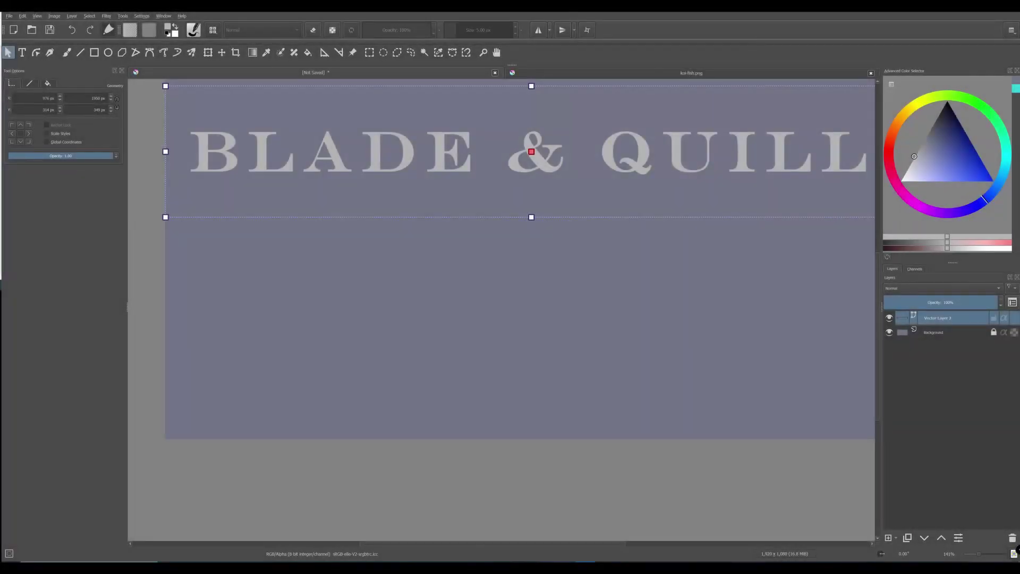
Open the Layer Style dialog from Vector Layer 2's right-click menu.
right_click(930, 318)
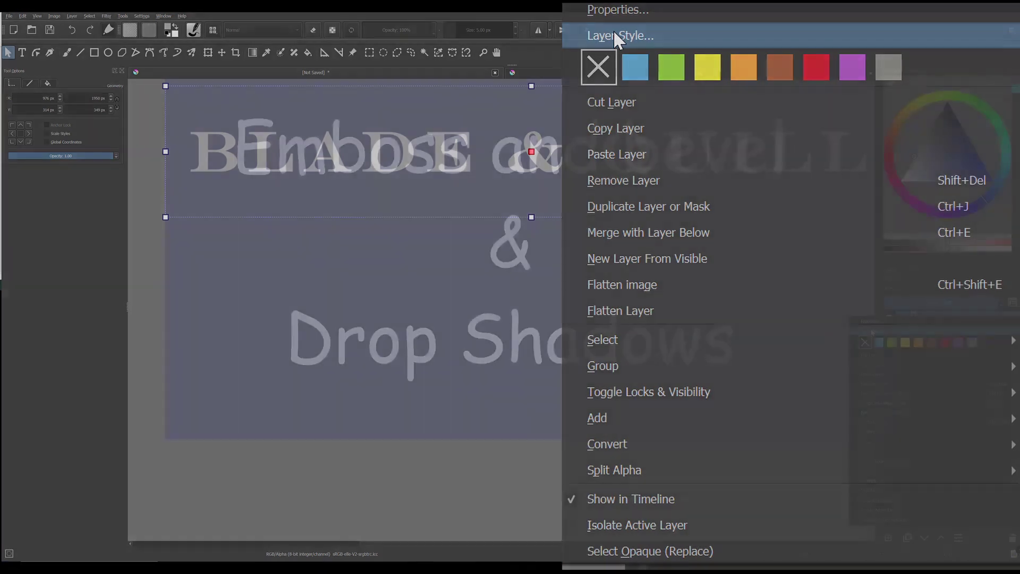
click(614, 35)
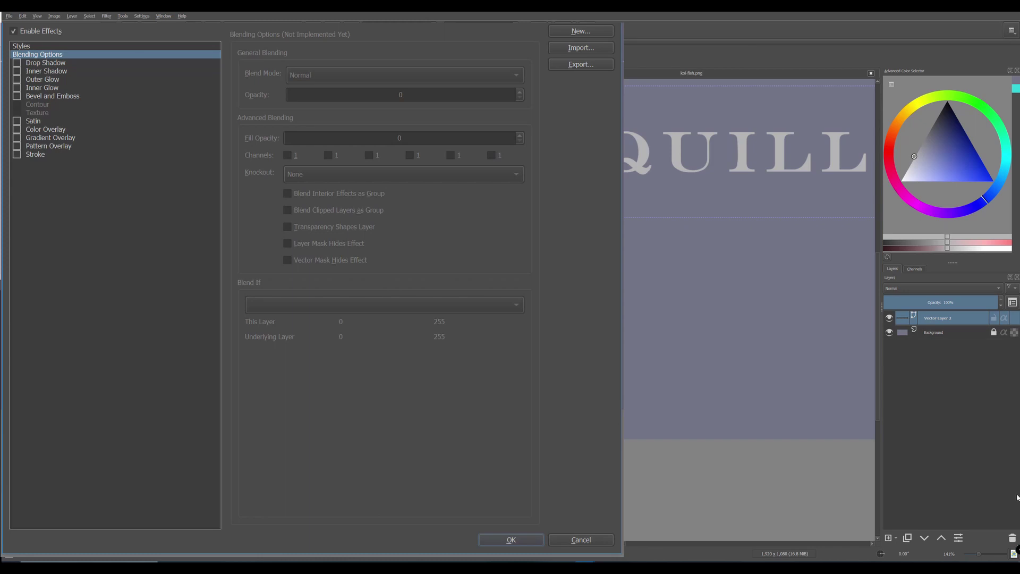
Enable Bevel and Emboss as an Inner Bevel with Chisel Hard technique and 40 px size.
click(38, 98)
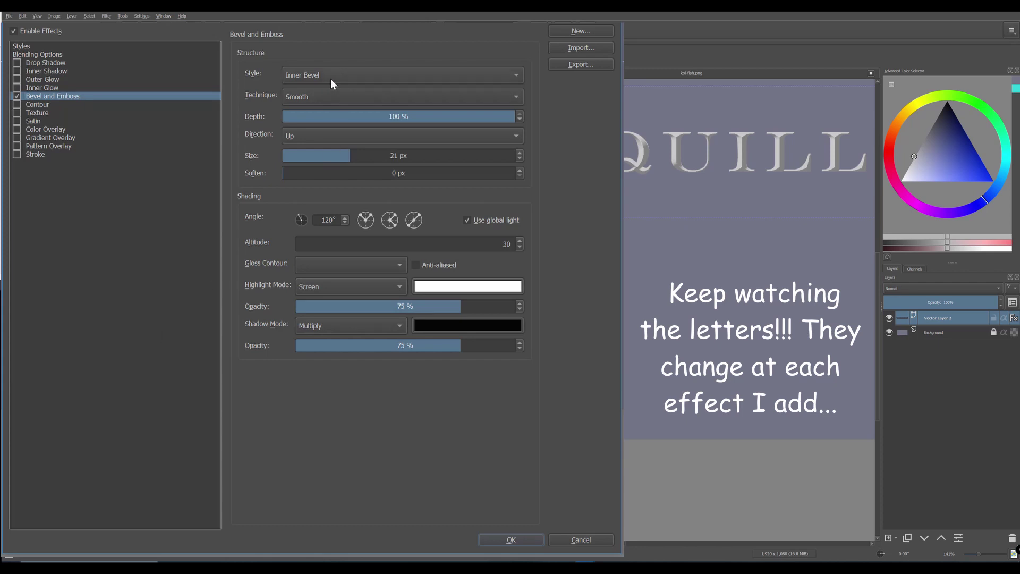
click(514, 79)
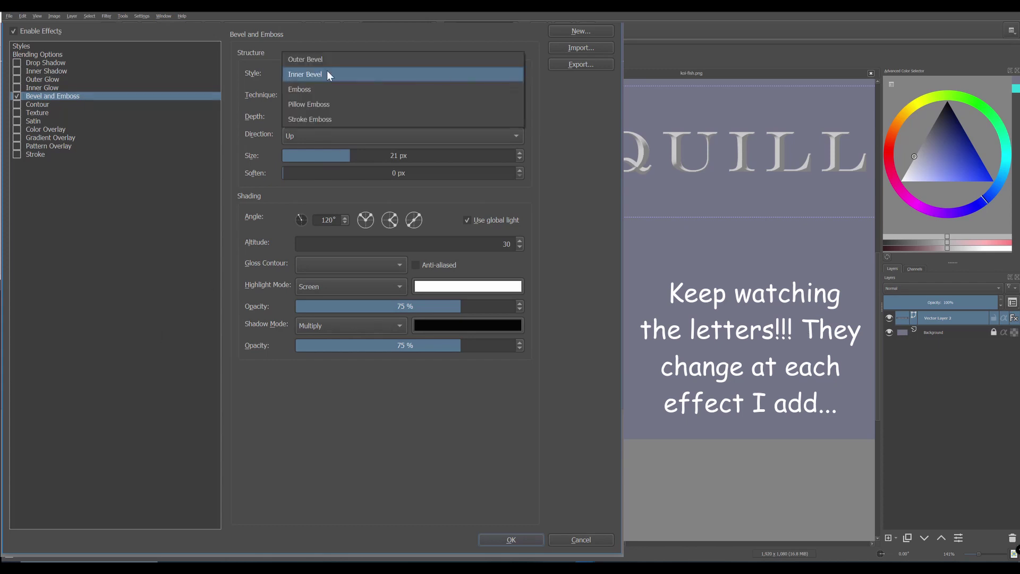
click(321, 77)
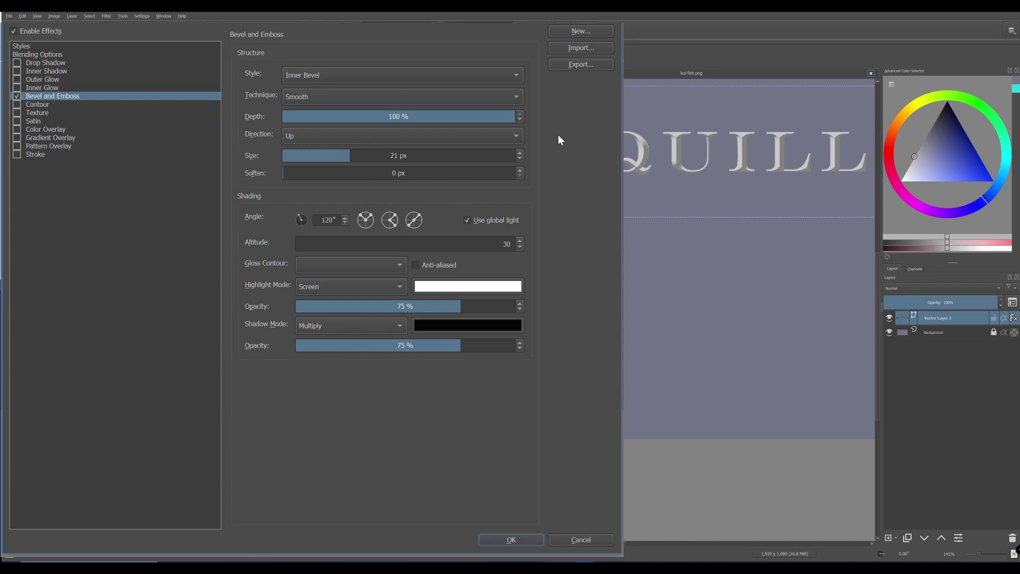
click(518, 99)
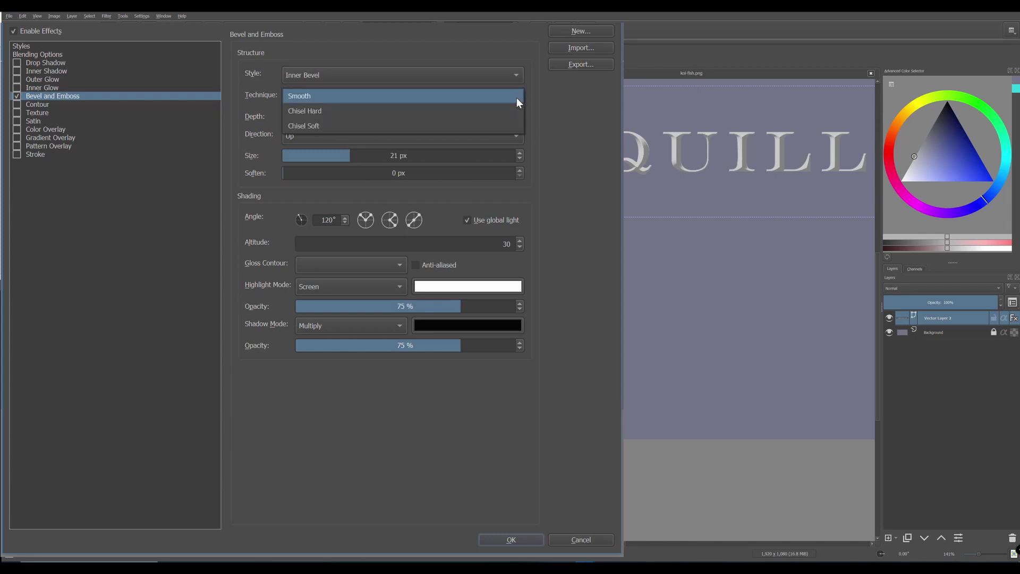
click(321, 109)
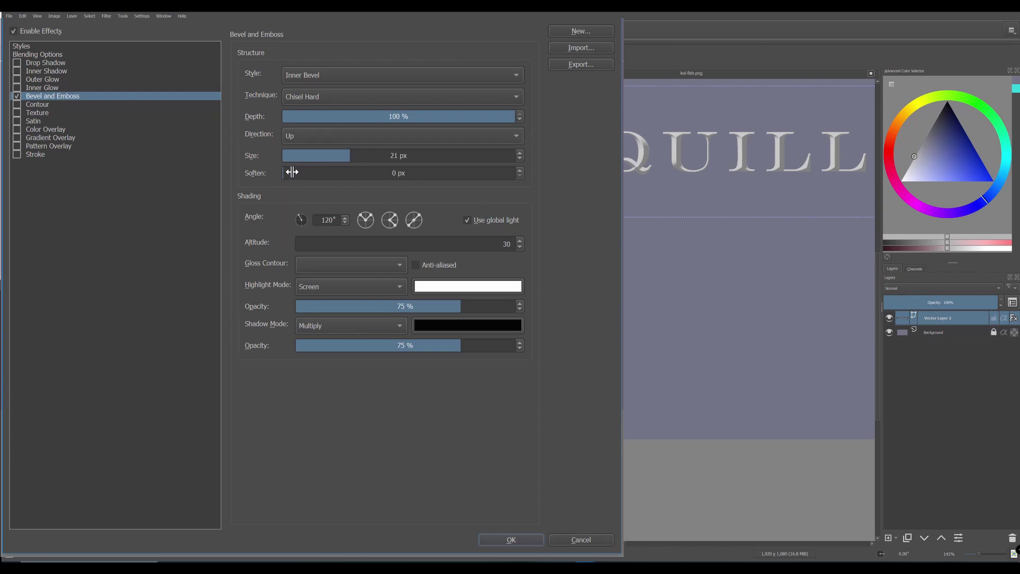
mouse_move(292, 173)
mouse_down()
mouse_move(350, 173)
mouse_move(290, 178)
mouse_up()
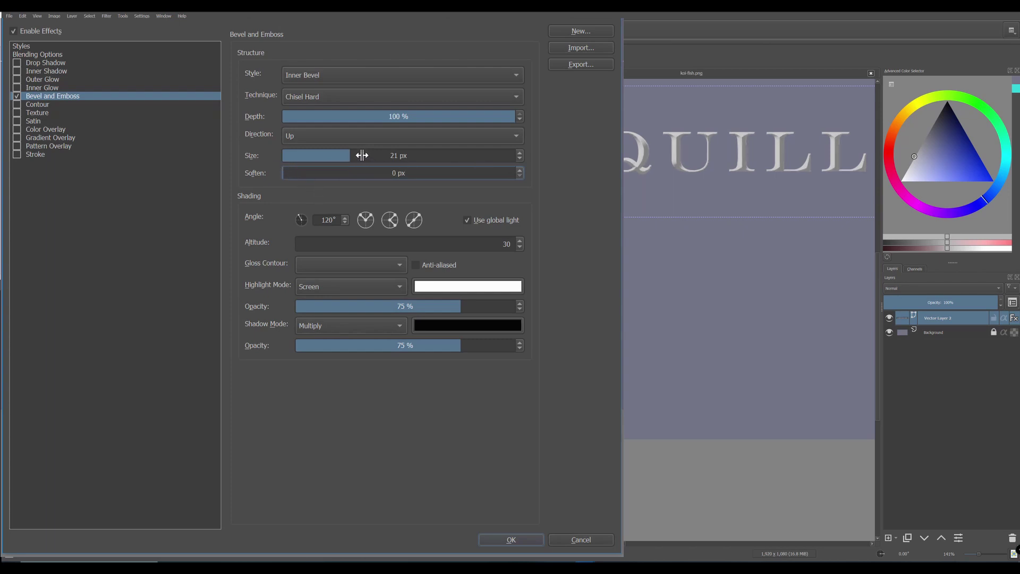
click(399, 155)
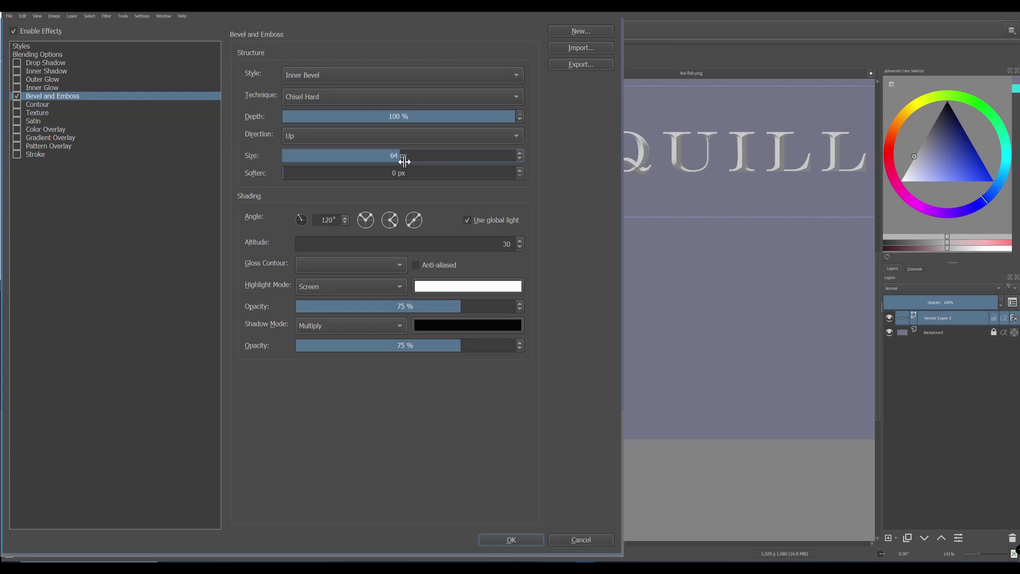
text(40)
key(Tab)
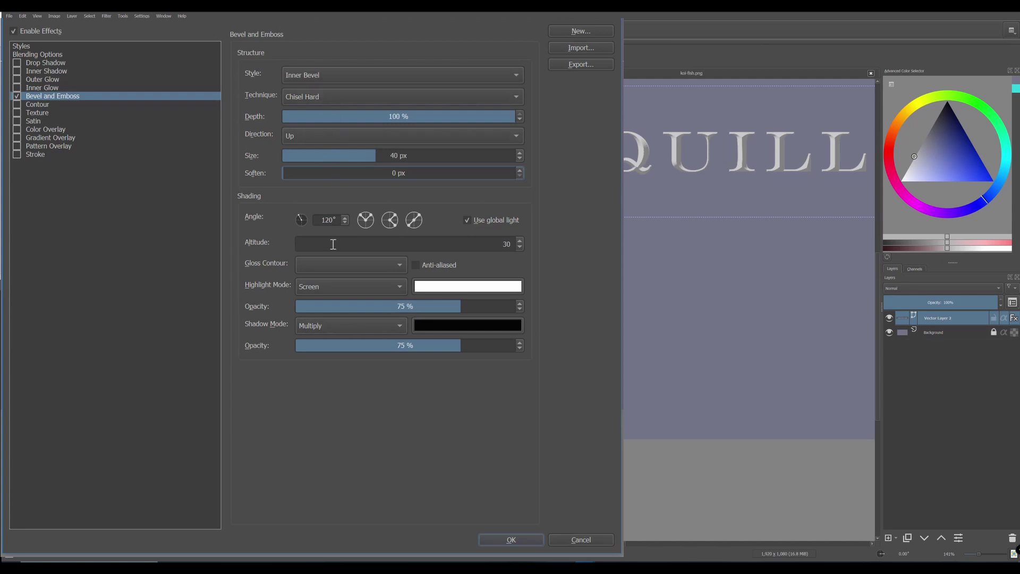
Set the bevel lighting angle to -90 and altitude to 45.
double_click(338, 220)
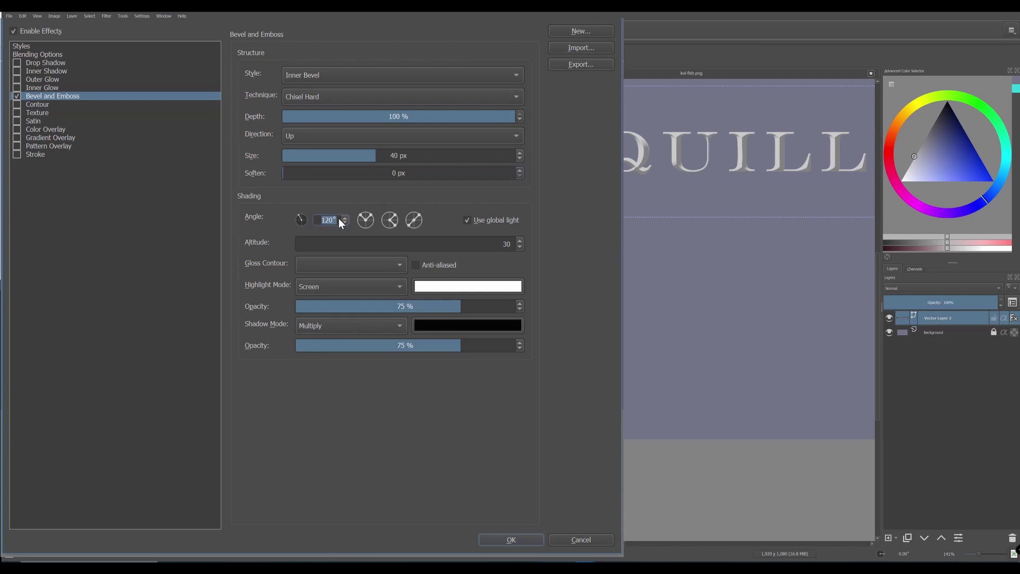
text(-)
text(90)
click(507, 244)
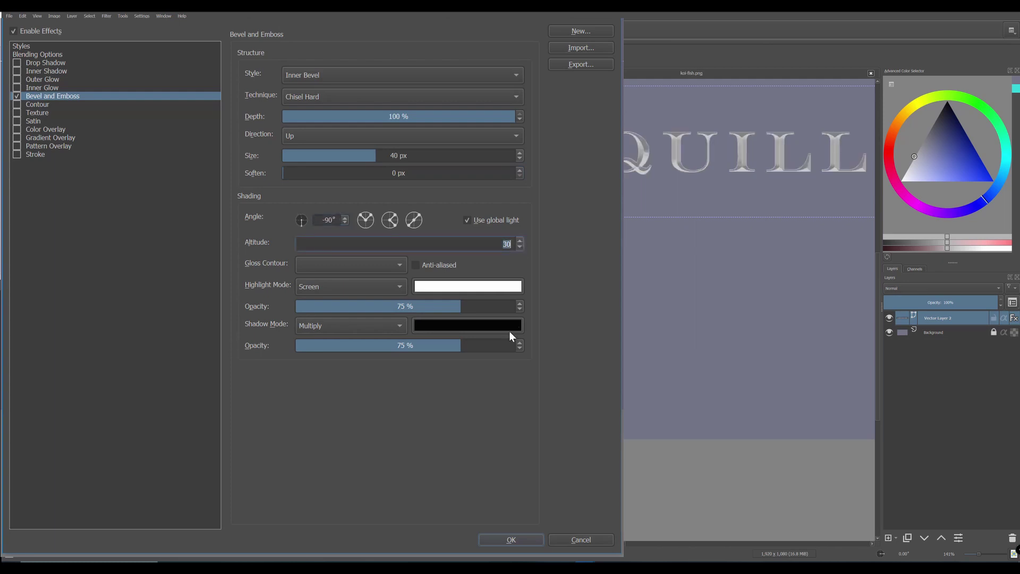
text(45)
Keep the bevel highlight as white Screen and raise its opacity to 100%.
click(400, 287)
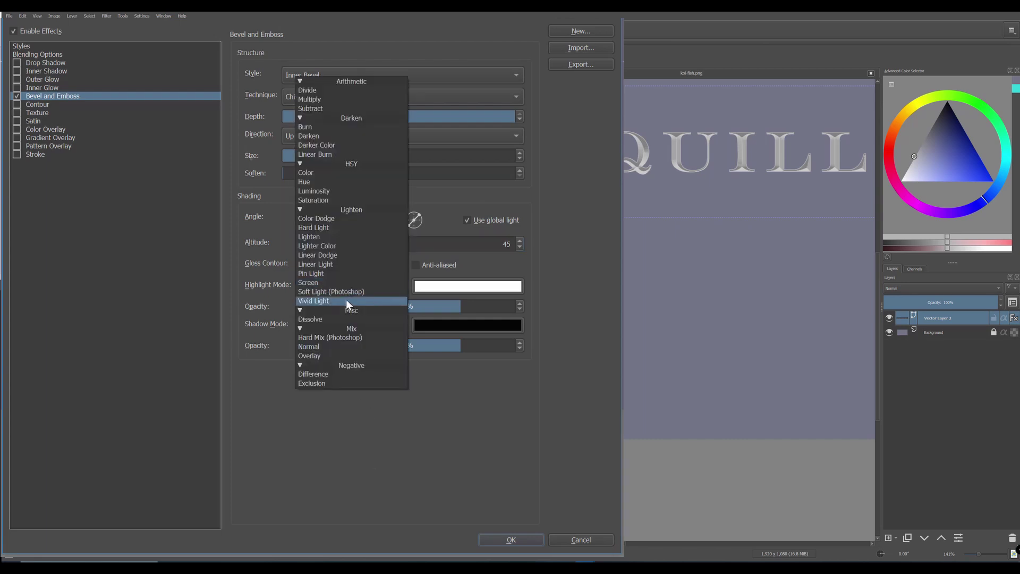
click(314, 283)
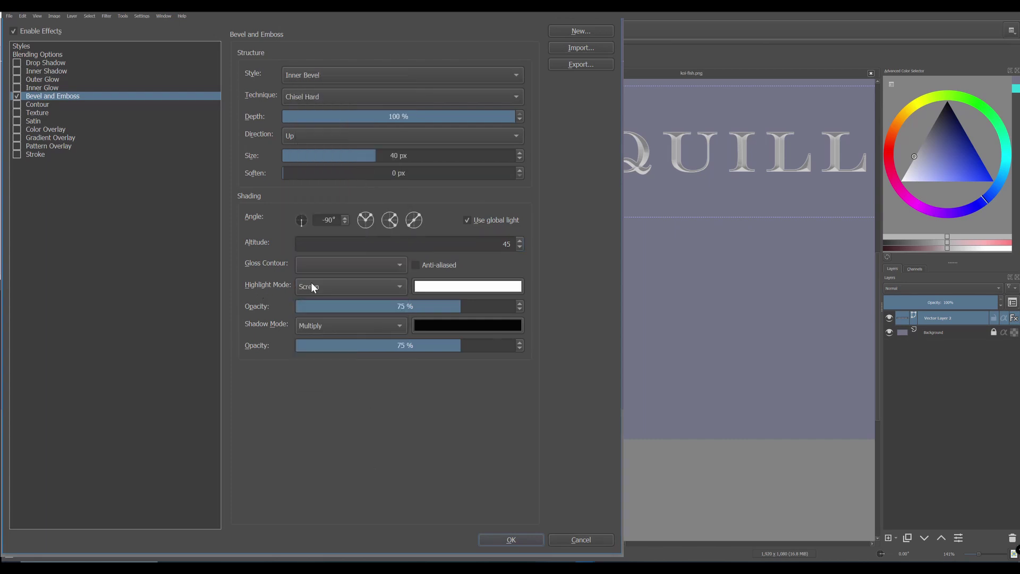
click(491, 286)
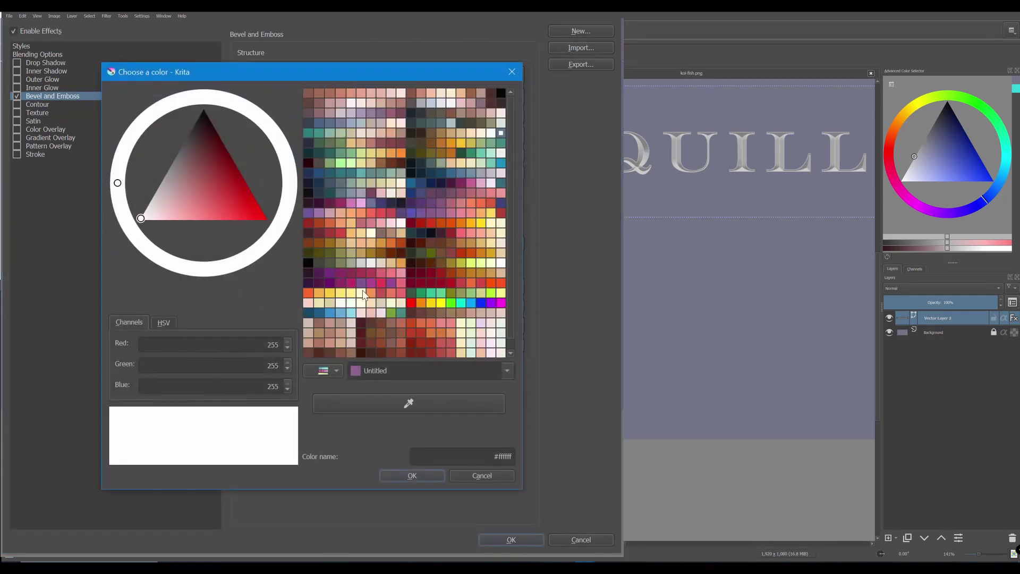
key(Escape)
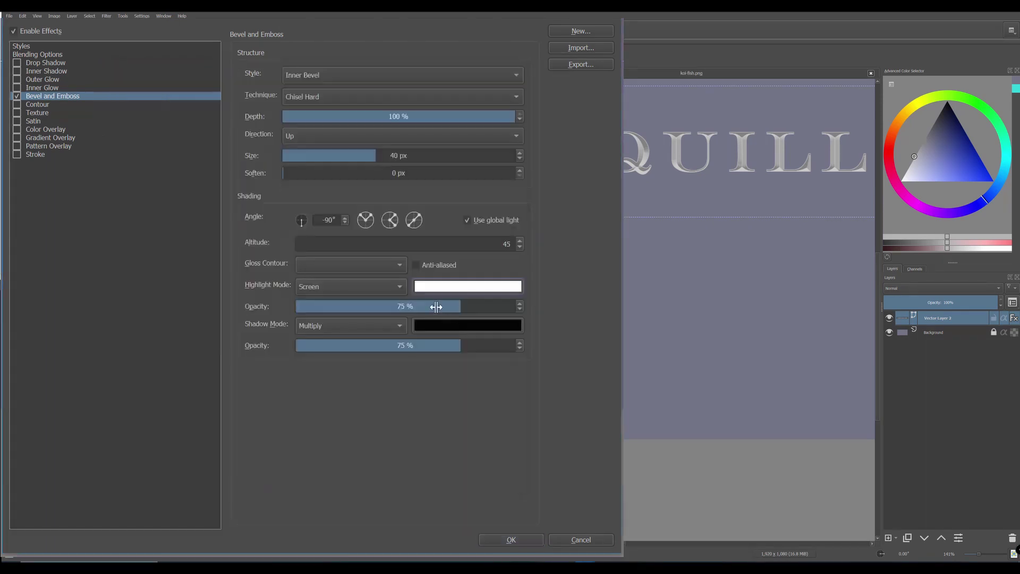
drag(445, 303, 524, 308)
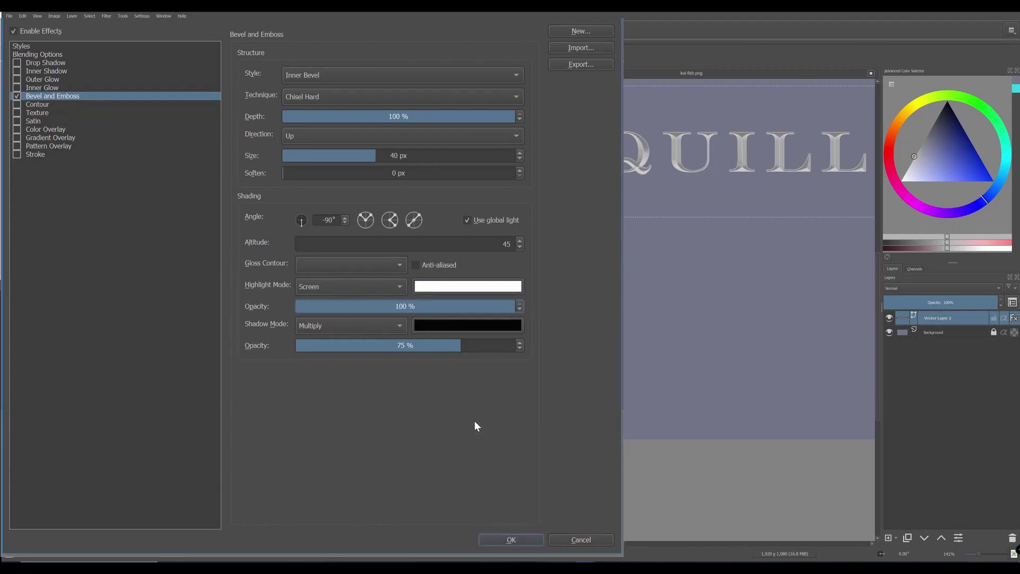
Make the bevel shadow black with Overlay blend mode at 100% opacity.
click(399, 327)
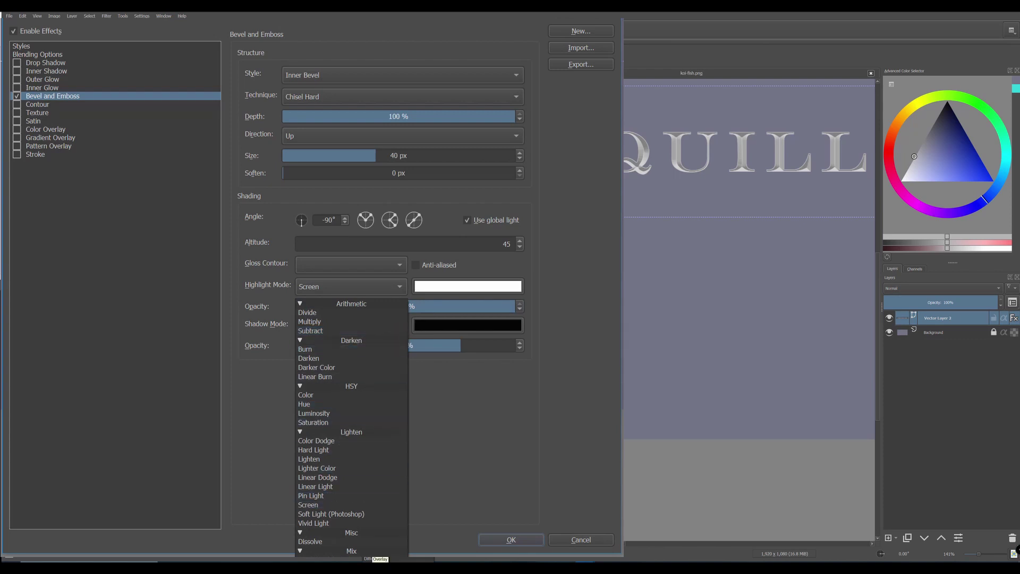
click(366, 558)
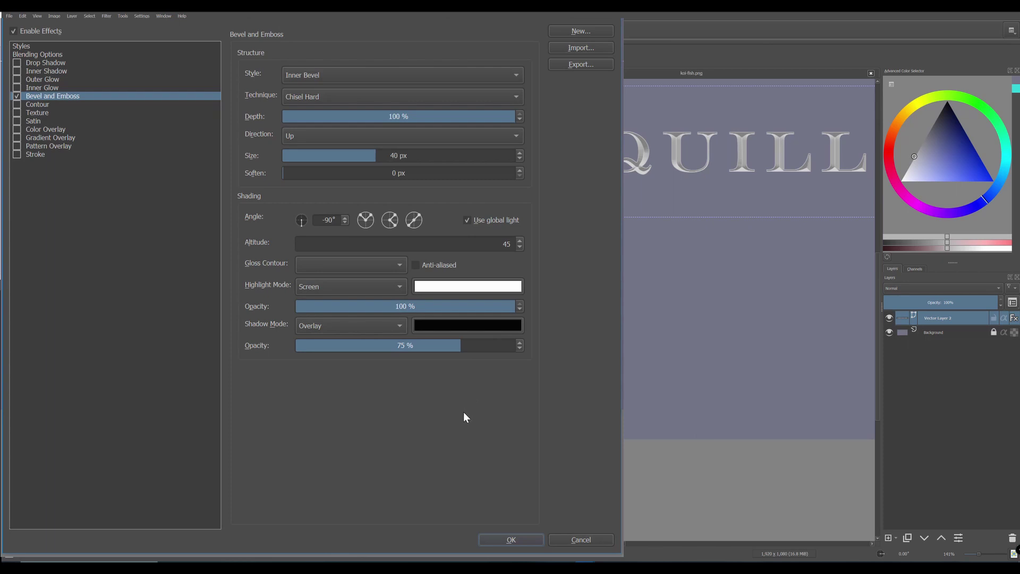
click(483, 325)
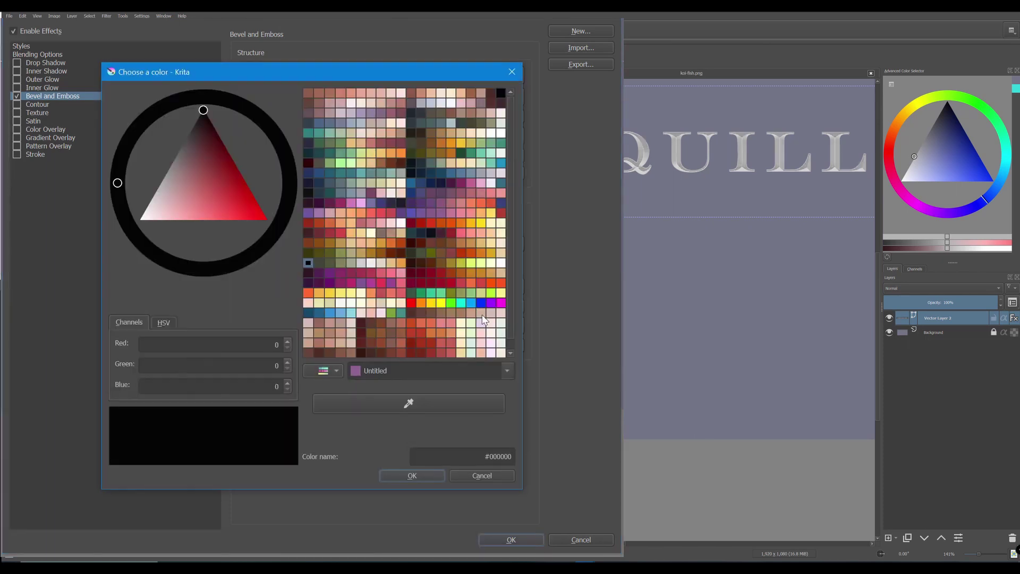
click(414, 475)
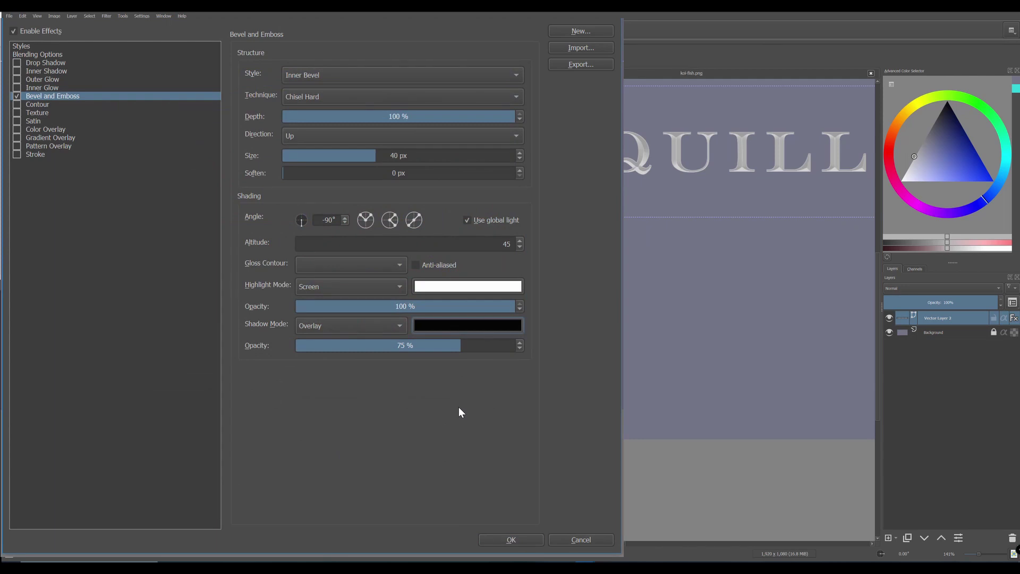
mouse_move(461, 346)
mouse_down()
mouse_move(516, 347)
mouse_move(459, 348)
mouse_up()
text(100)
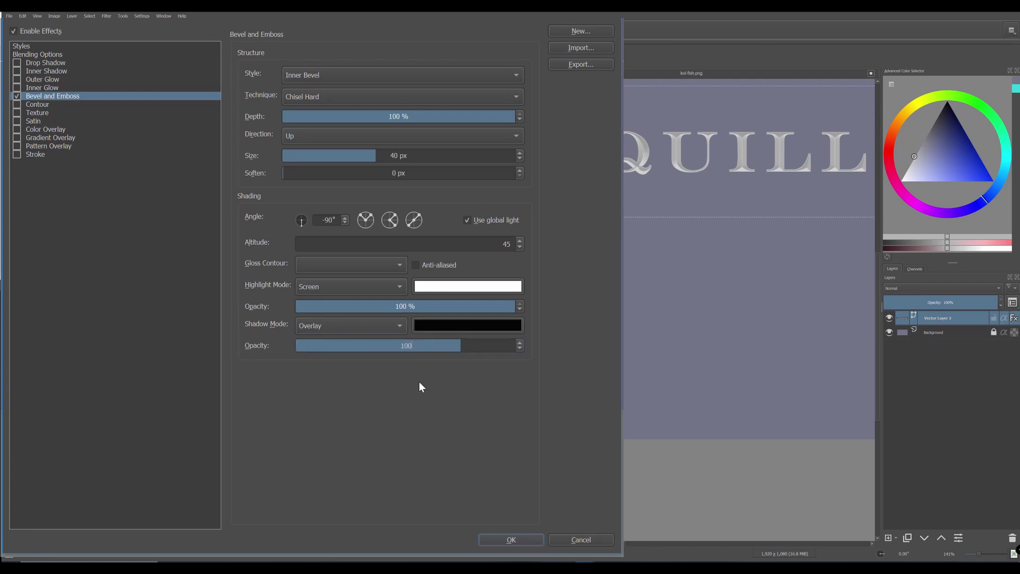
key(Return)
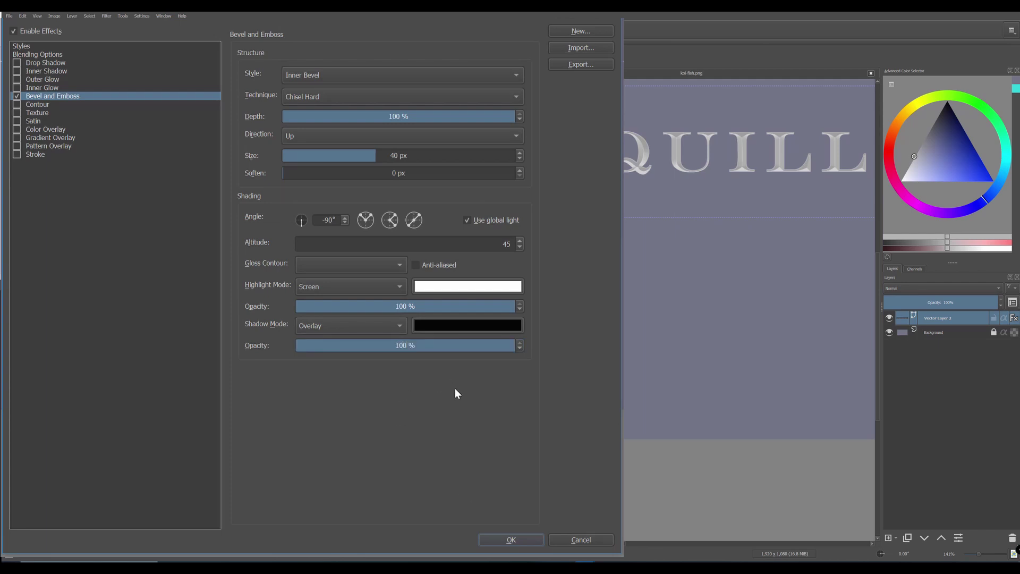
Enable the Stroke effect with a 5 px size.
click(38, 155)
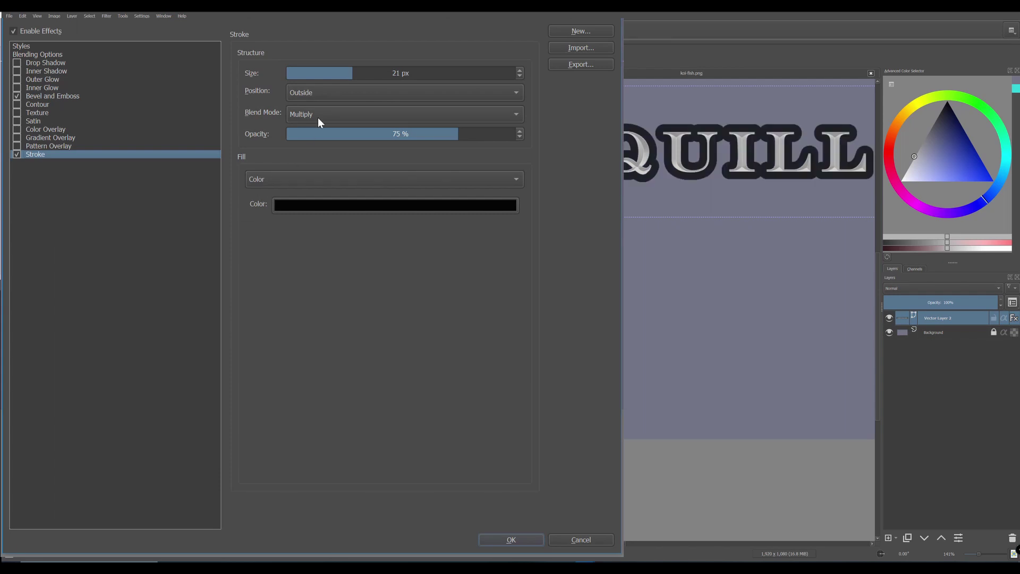
click(380, 73)
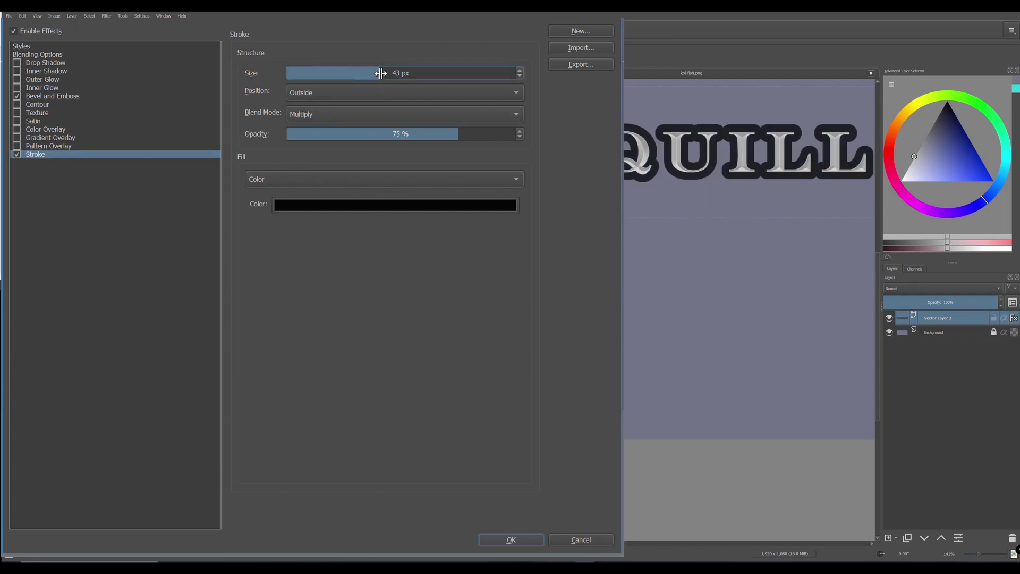
double_click(381, 73)
text(5)
key(Return)
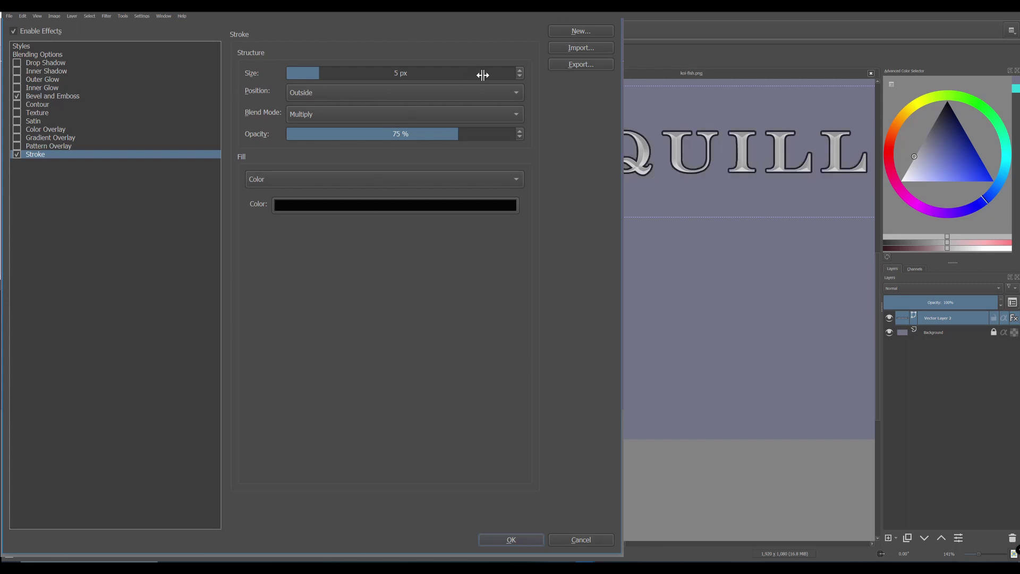
Set the stroke position to Inside, blend mode Linear Burn, opacity 50%.
click(514, 91)
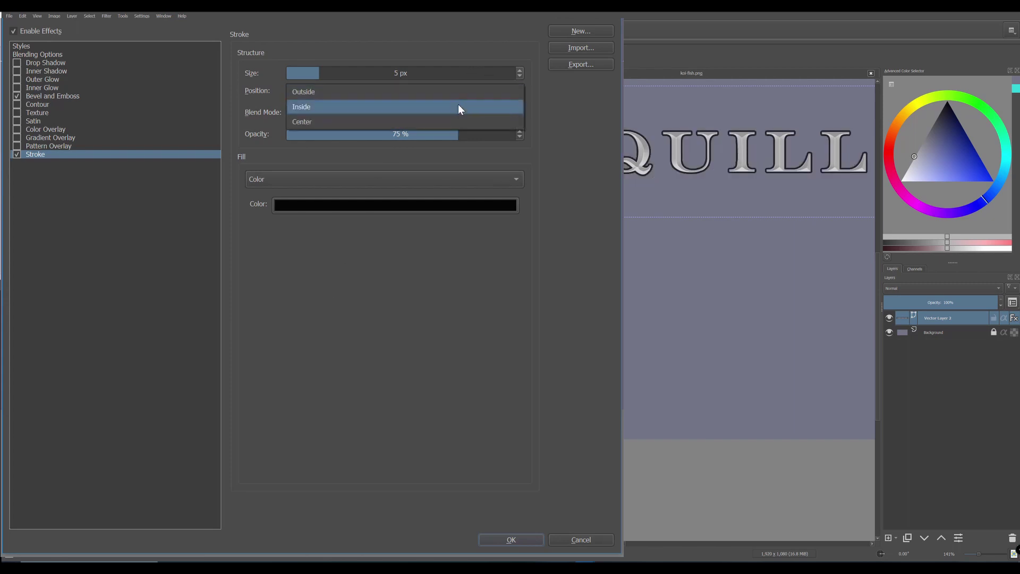
click(315, 108)
click(517, 112)
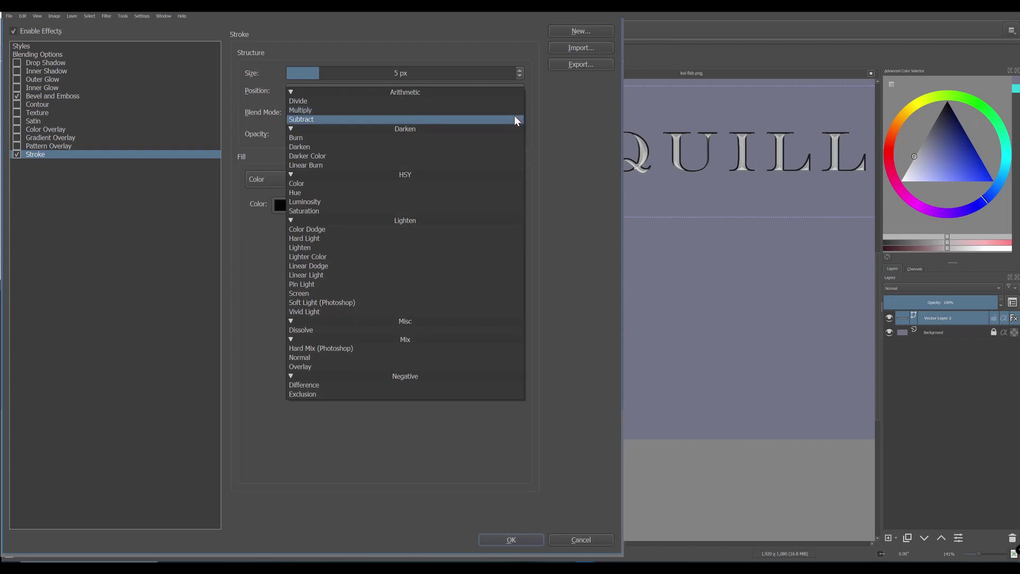
click(317, 165)
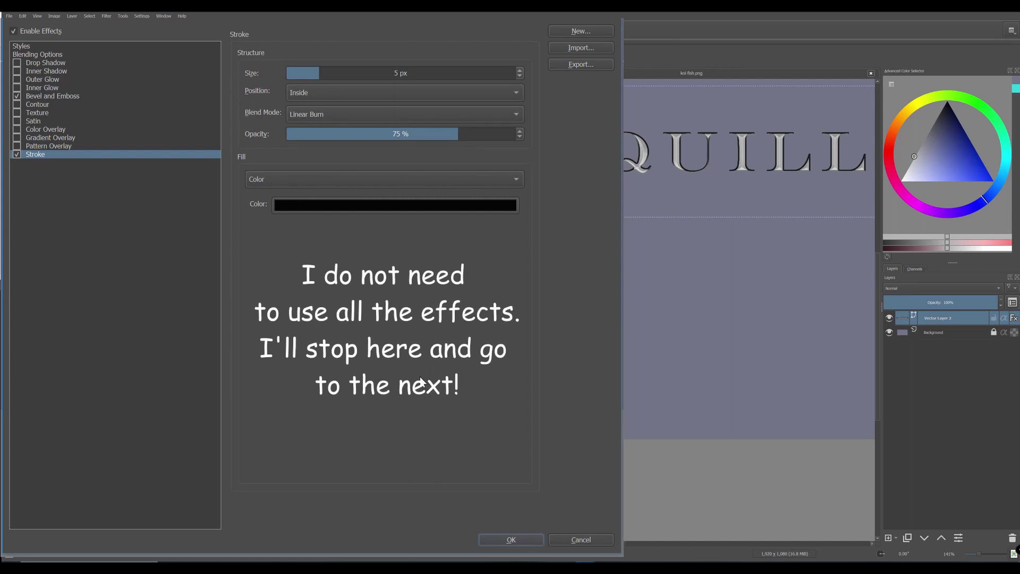
click(408, 133)
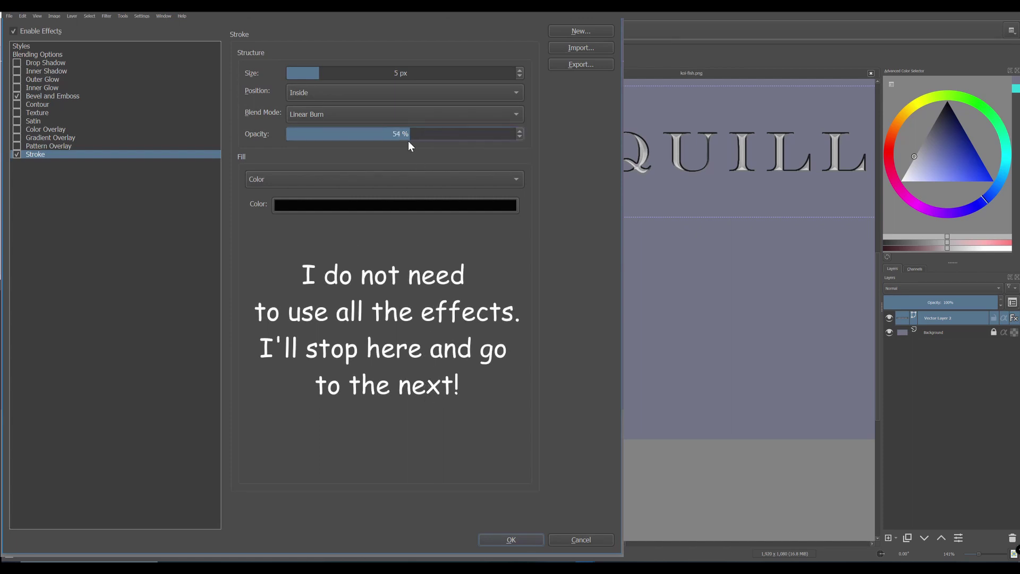
text(50)
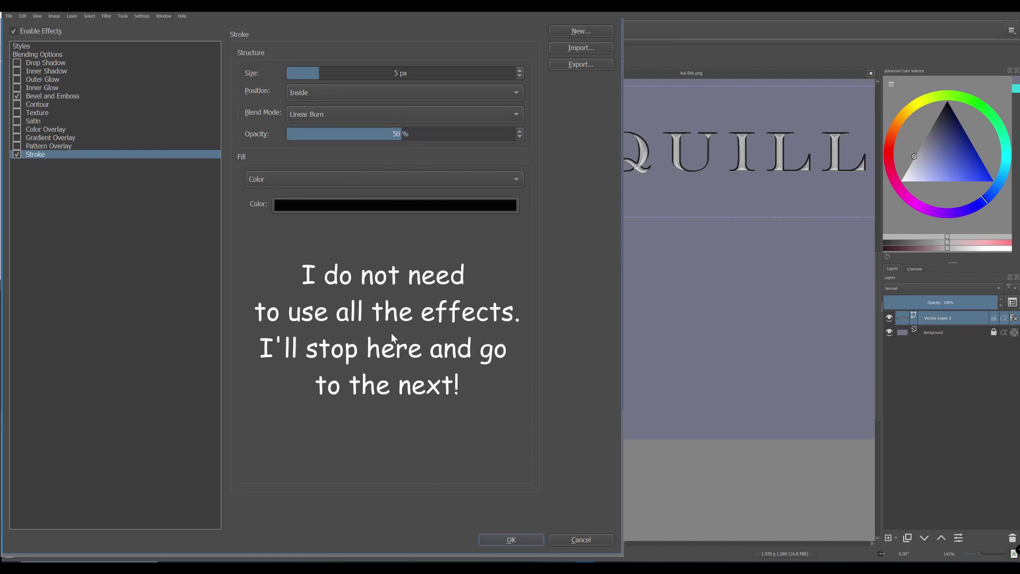
Enable Color Overlay using Color blend mode and the grey #b7bcbe.
click(39, 131)
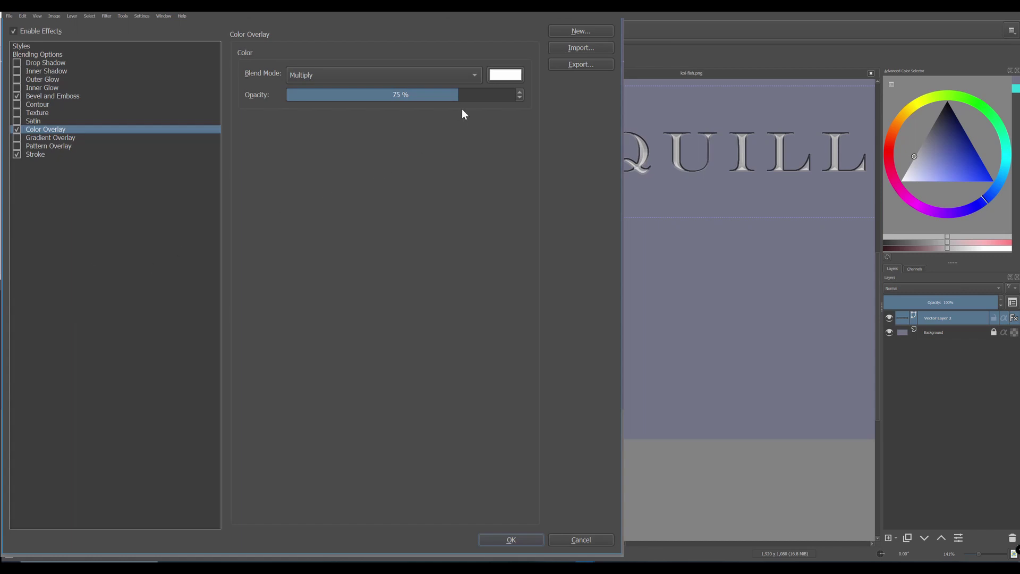
click(476, 74)
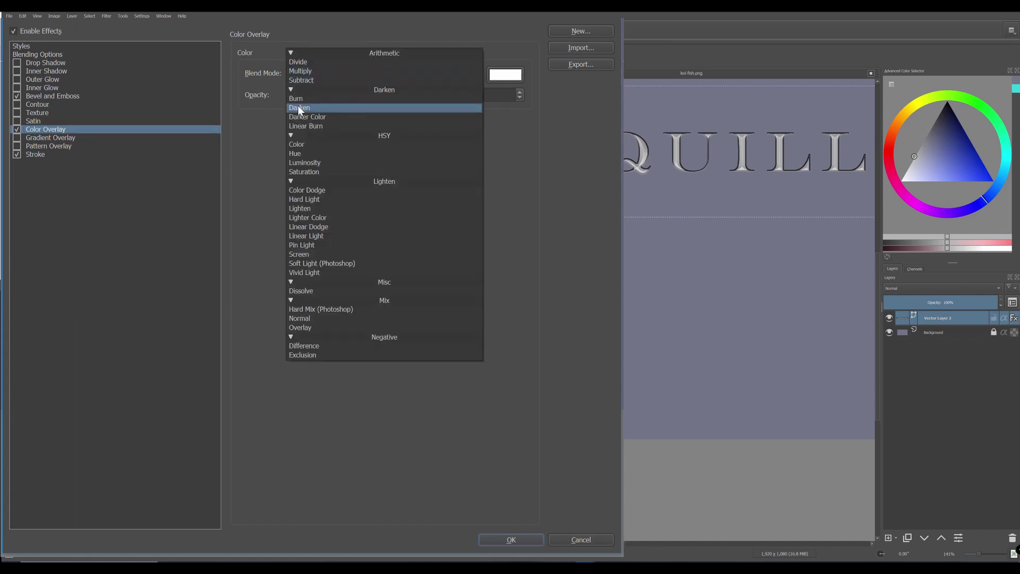
click(315, 146)
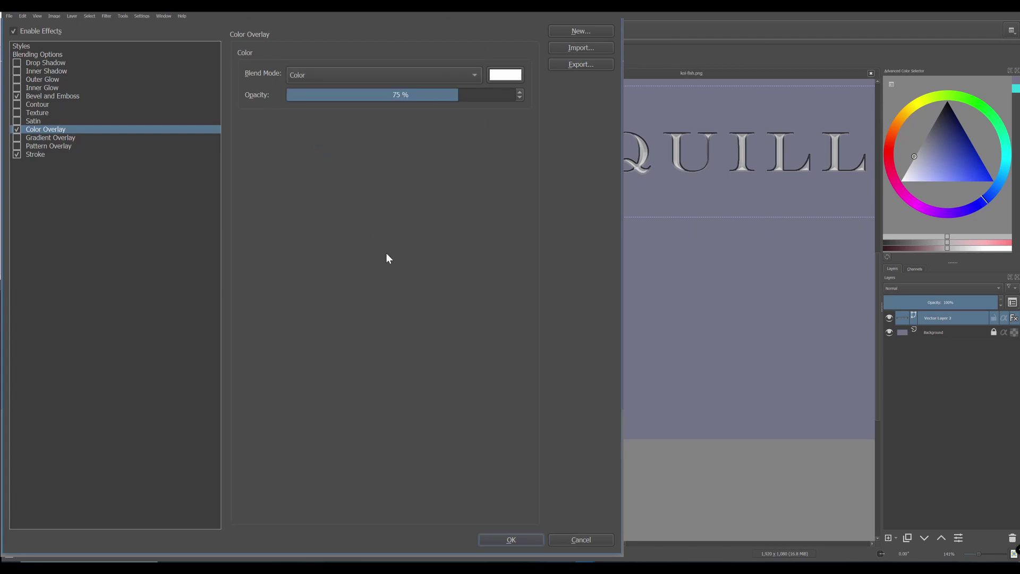
click(502, 75)
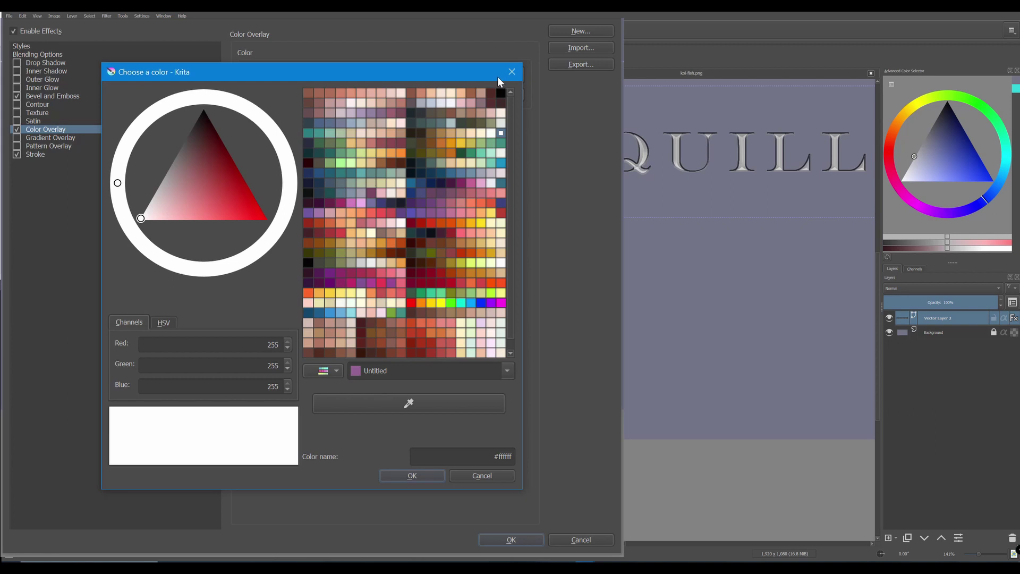
double_click(507, 457)
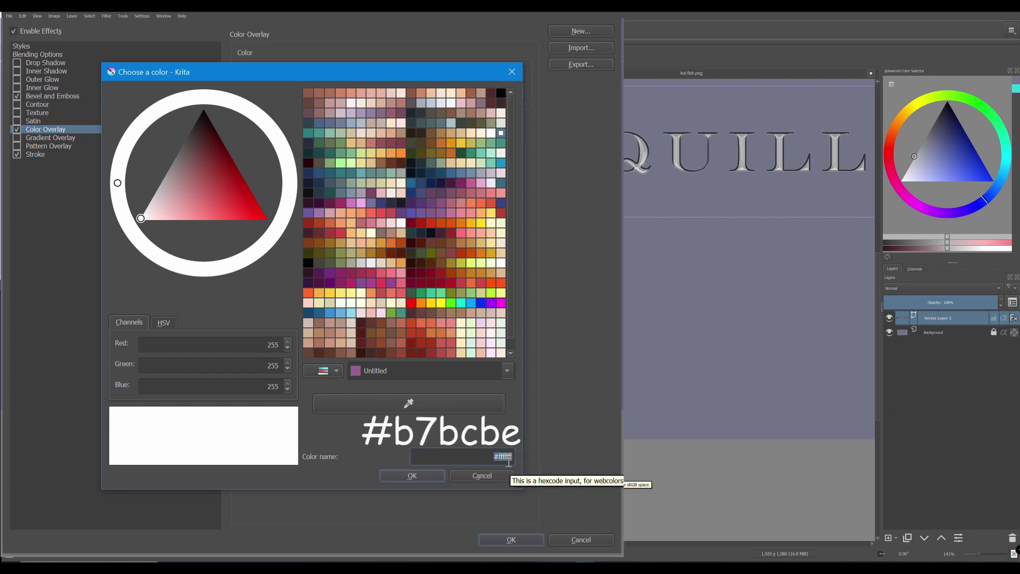
key(BackSpace)
text(#b7bcbe)
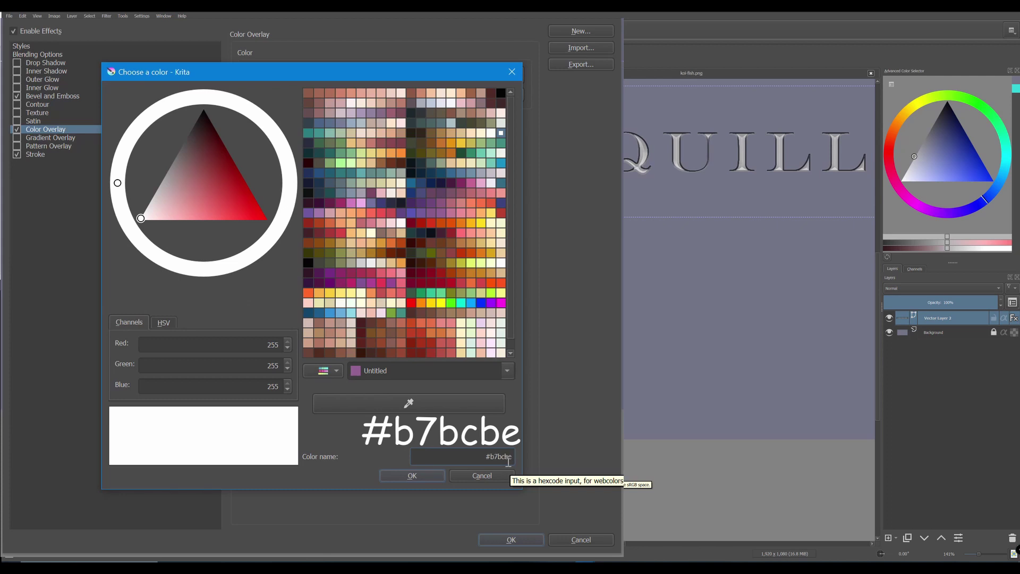
click(419, 473)
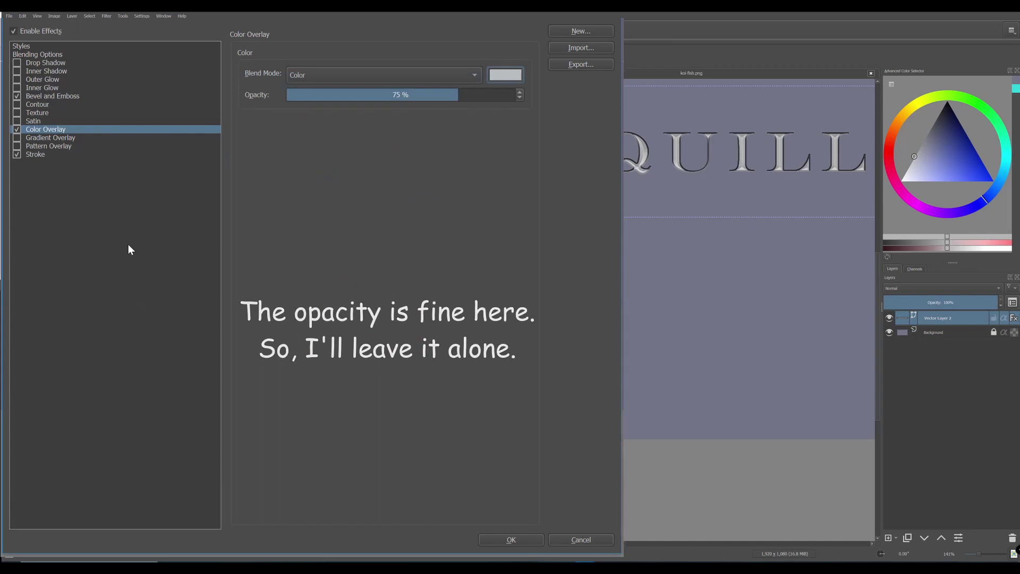
Enable Drop Shadow in Overlay blend mode at 50% opacity.
click(35, 65)
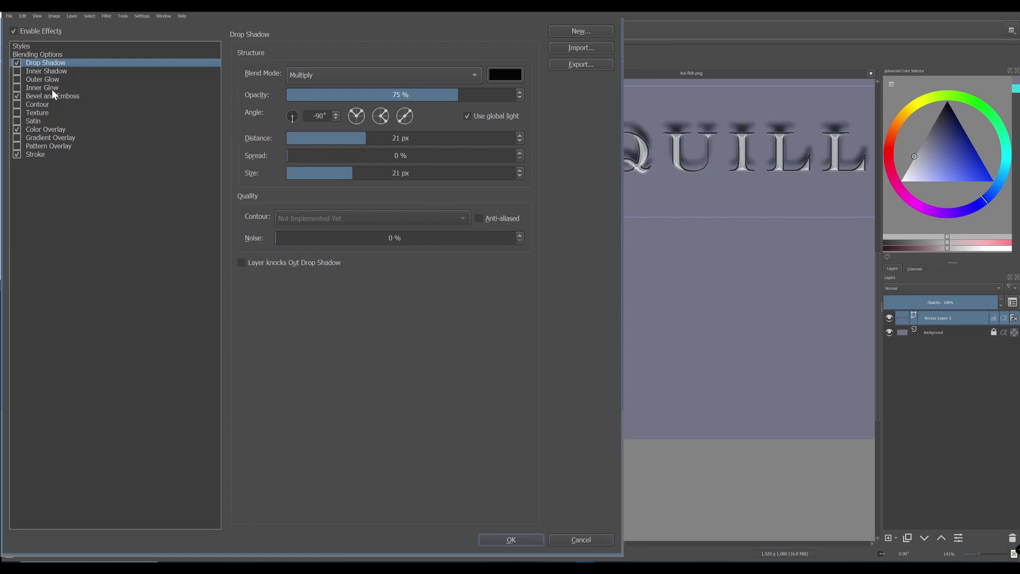
click(471, 75)
click(429, 100)
text(50)
key(Return)
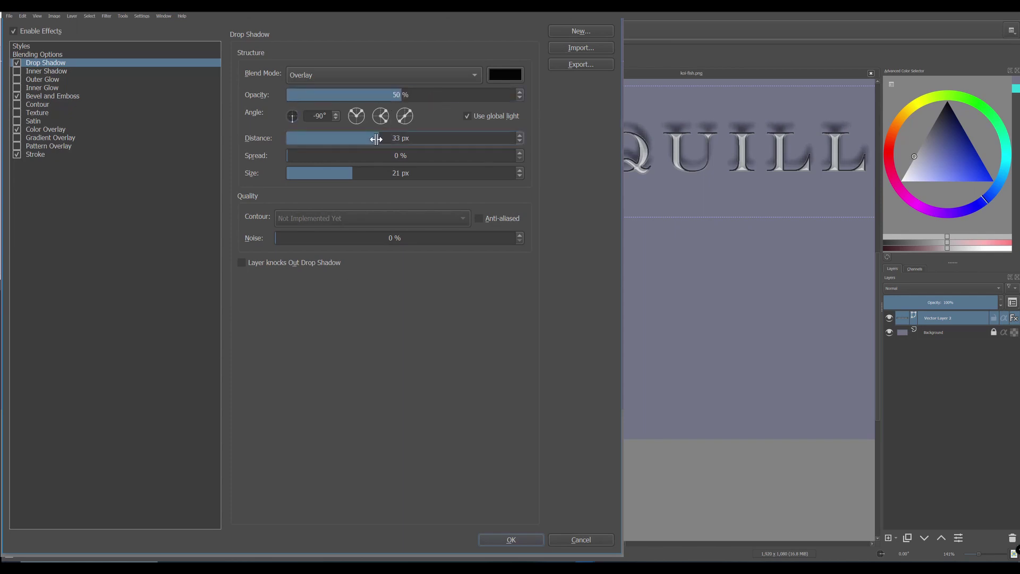
Set the shadow distance 25 px, spread 40%, size 50 px and angle 45.
click(376, 139)
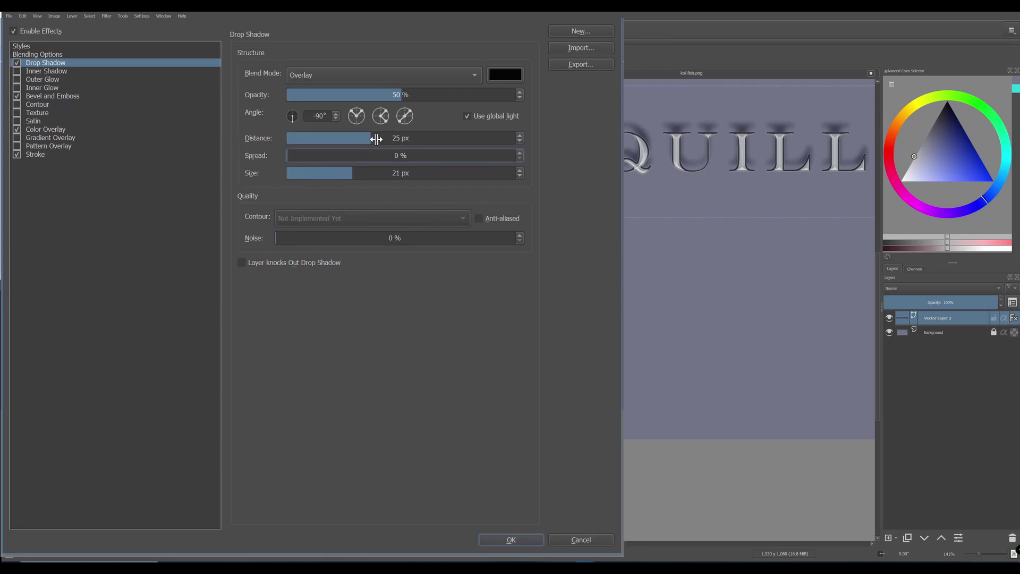
click(398, 155)
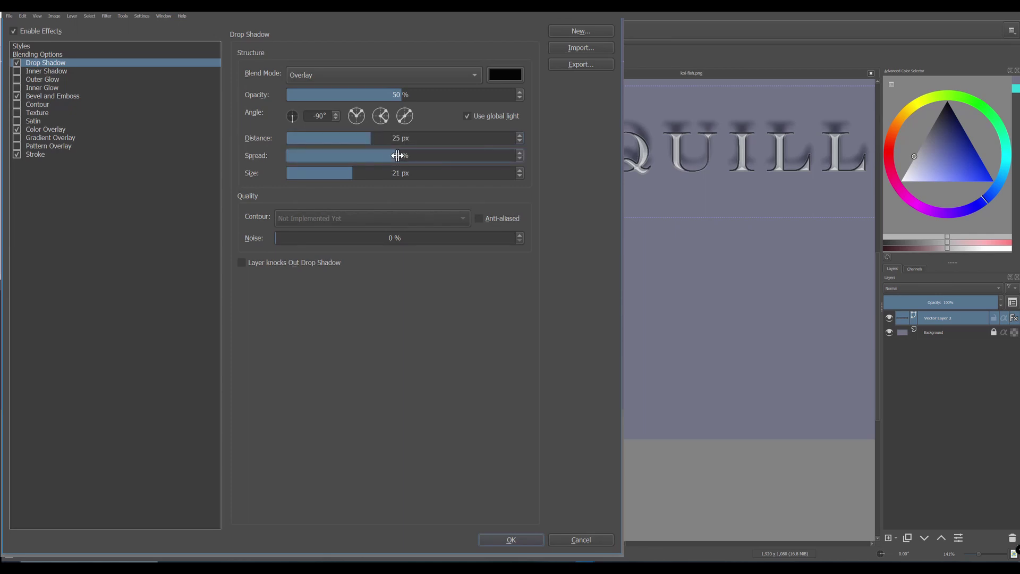
key(Tab)
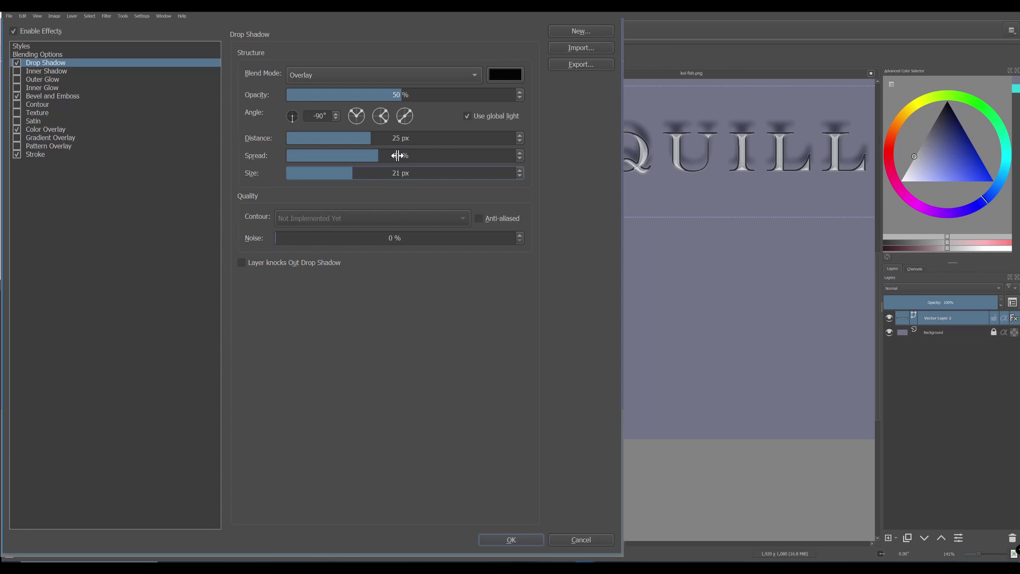
click(420, 172)
text(50)
key(Return)
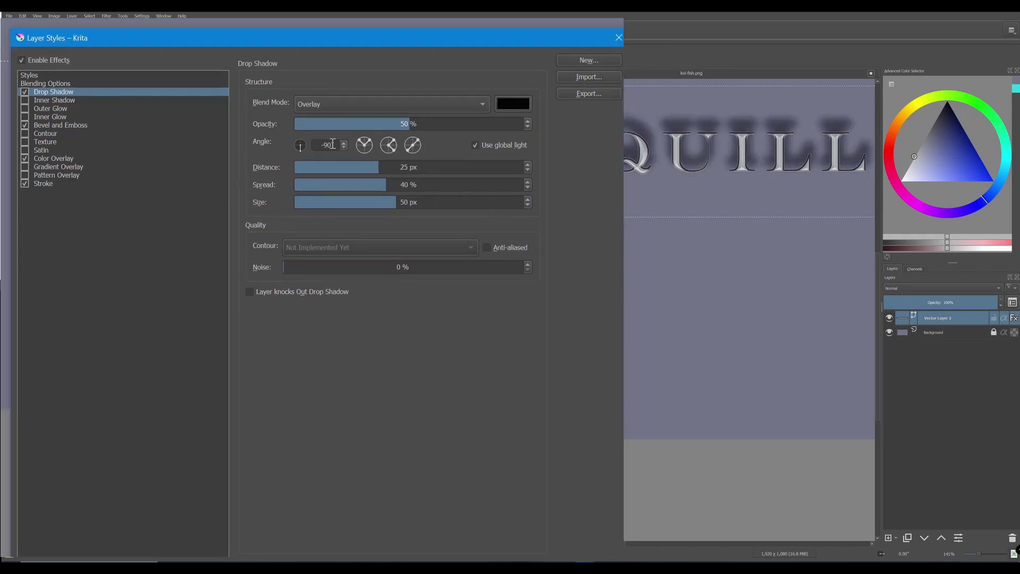
double_click(338, 143)
text(45)
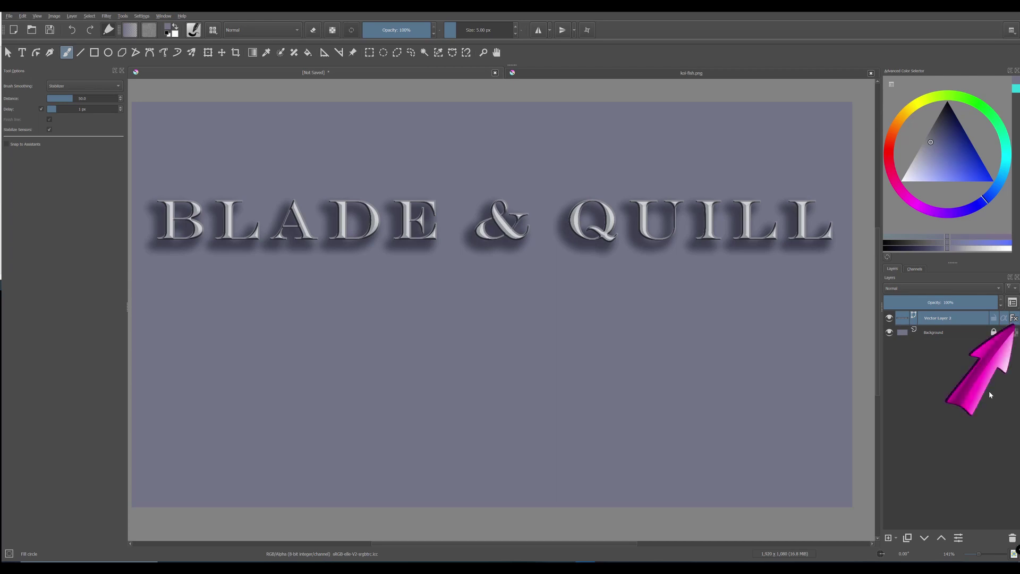
click(1014, 319)
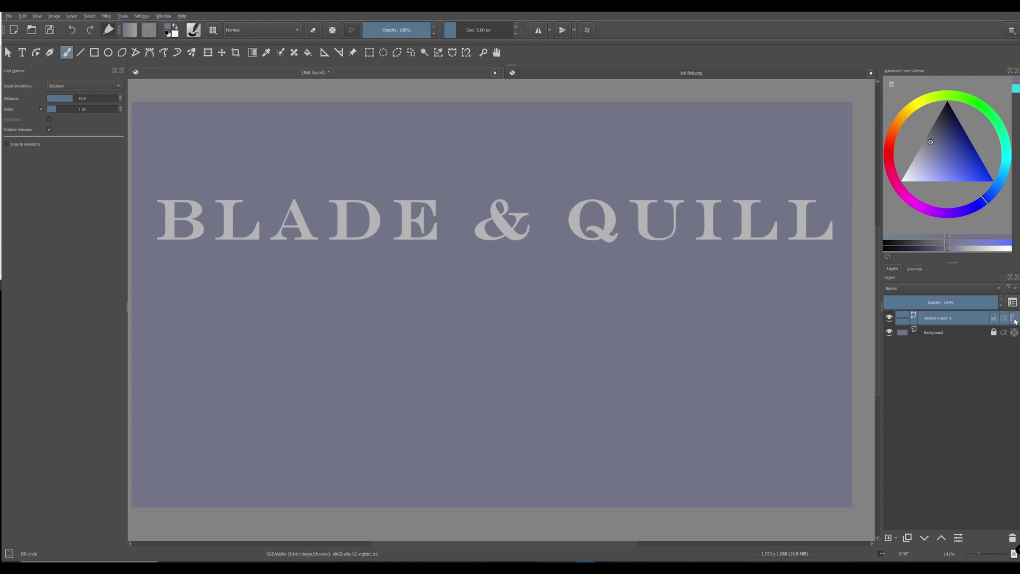
click(1015, 319)
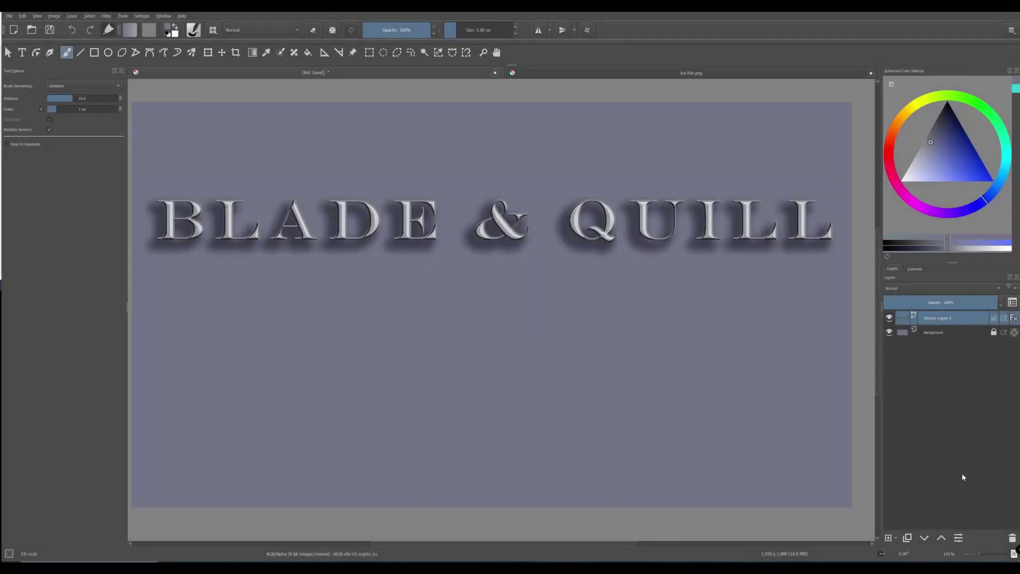
Rename the text layer to 'DROP SHADOW'.
key(F2)
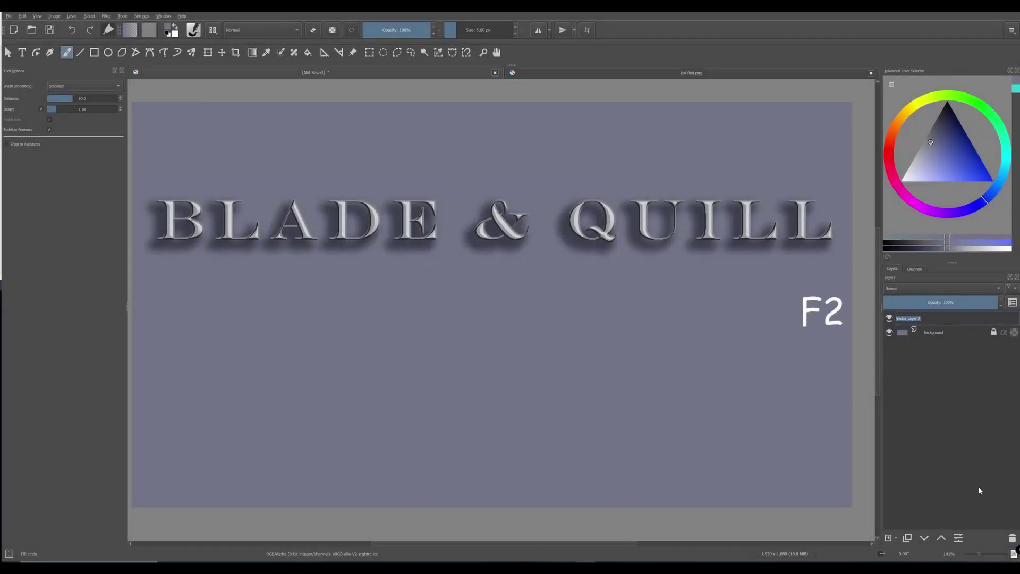
text(DROP SHA)
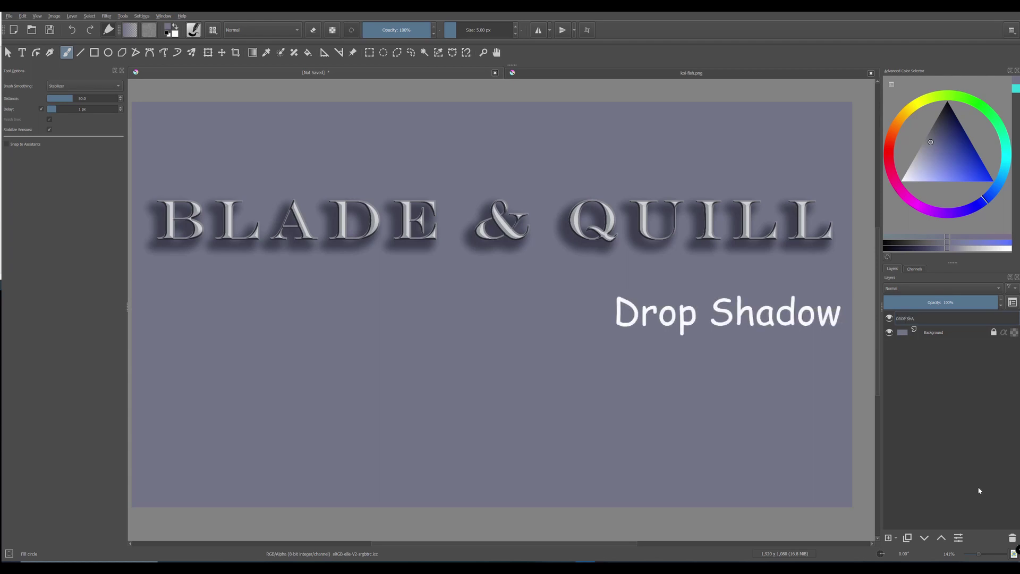
text(DOW)
key(Return)
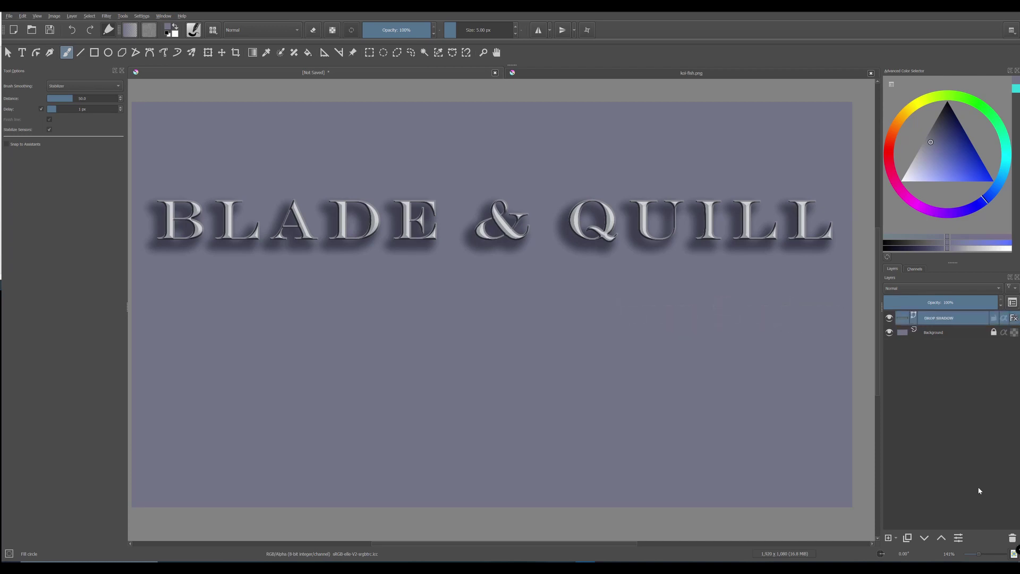
Duplicate the layer, hide the original, and rename the copy 'REFLECTION'.
key(ctrl+j)
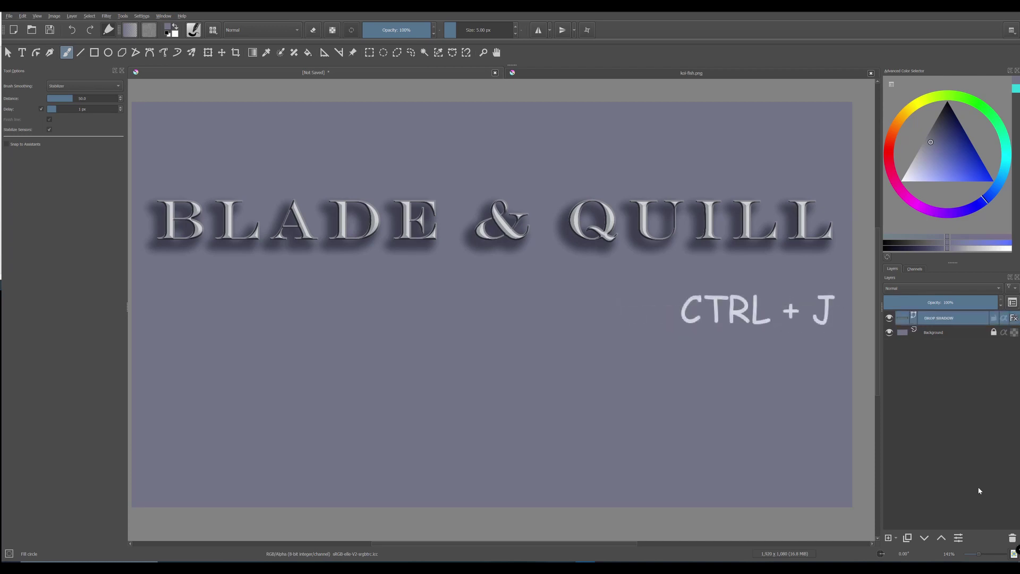
key(t)
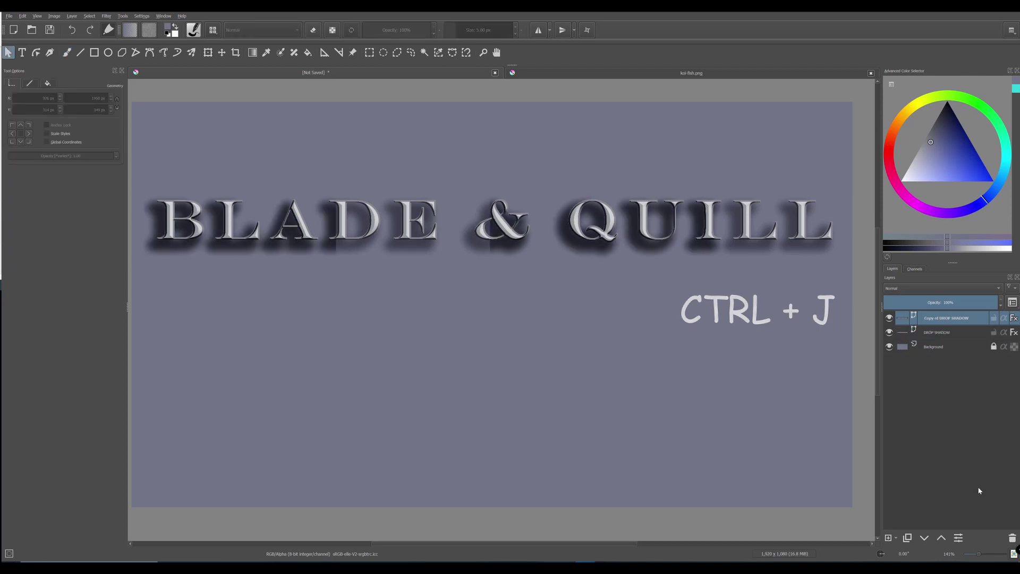
click(889, 333)
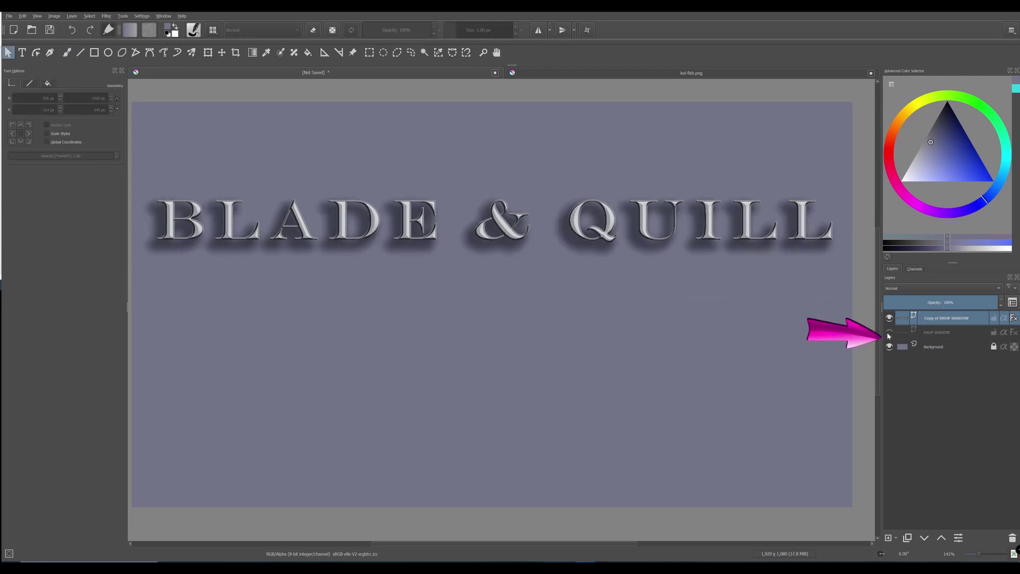
double_click(929, 318)
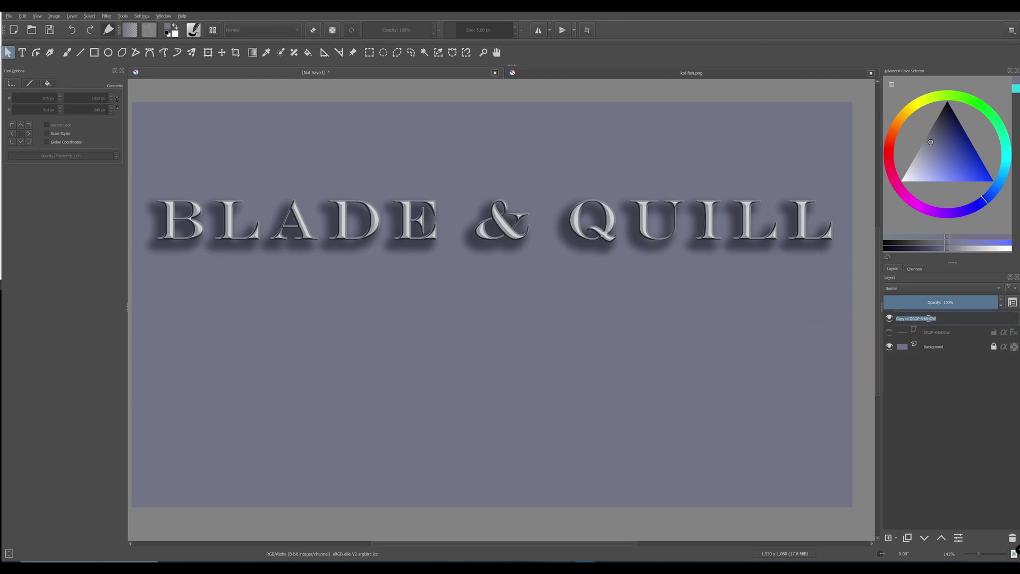
text(REFLECTION)
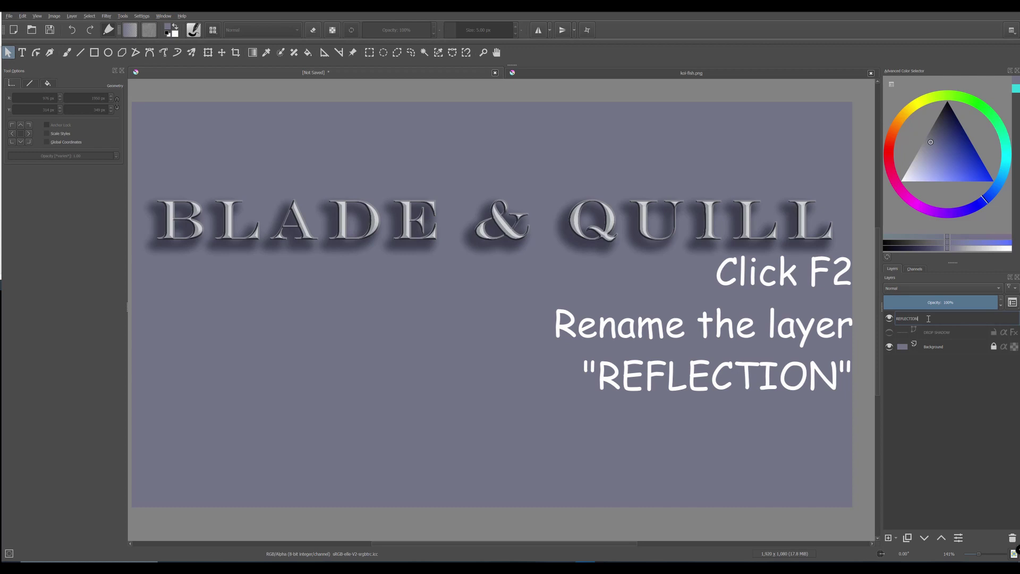
key(Return)
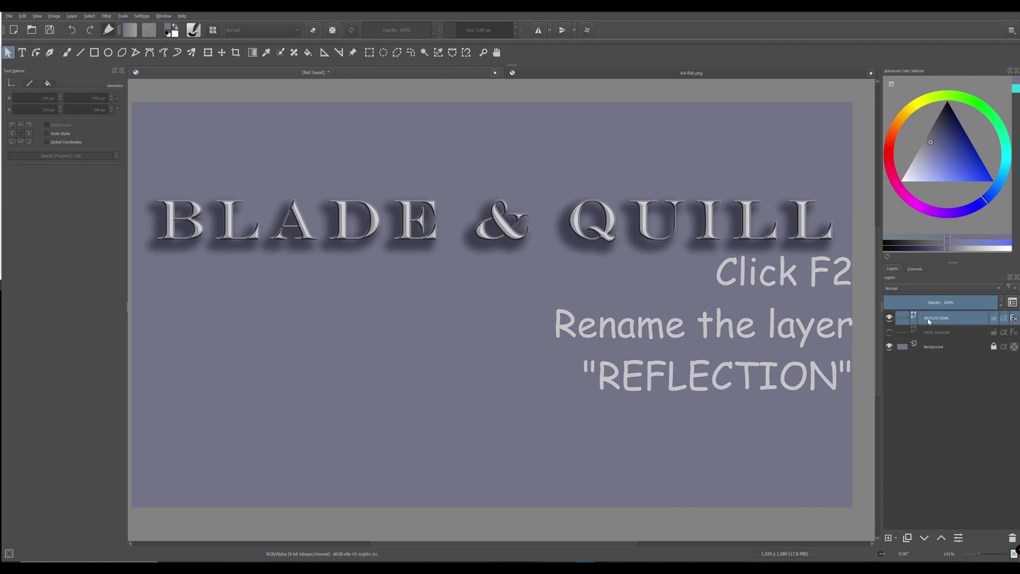
Untick Drop Shadow in the REFLECTION layer's Layer Style and confirm.
right_click(929, 321)
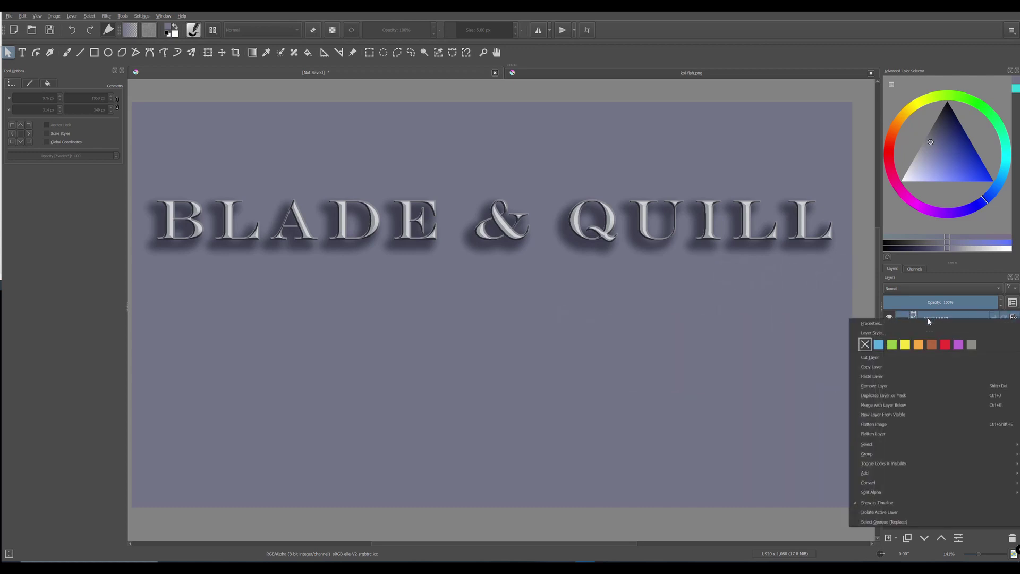
click(886, 333)
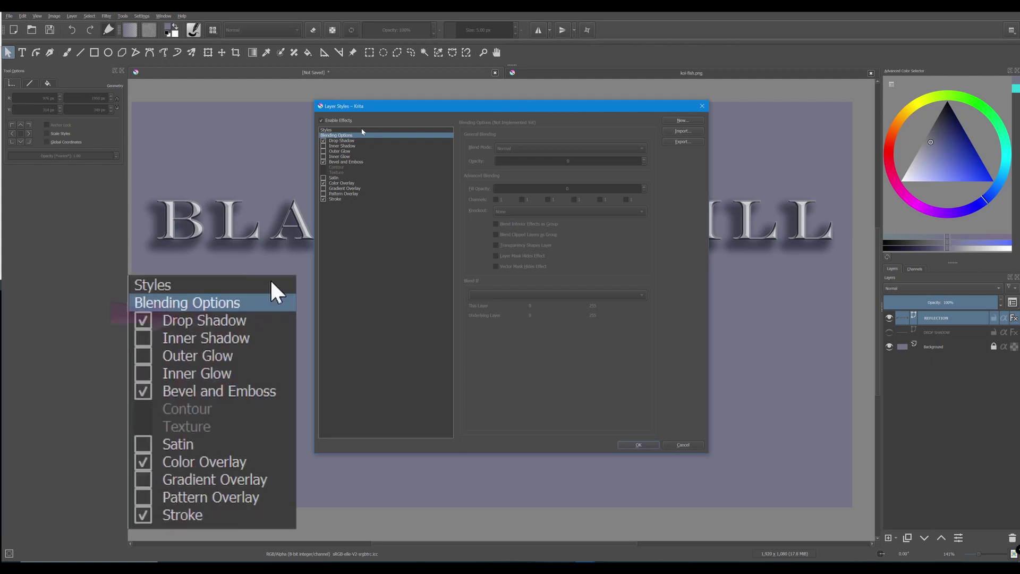
click(336, 141)
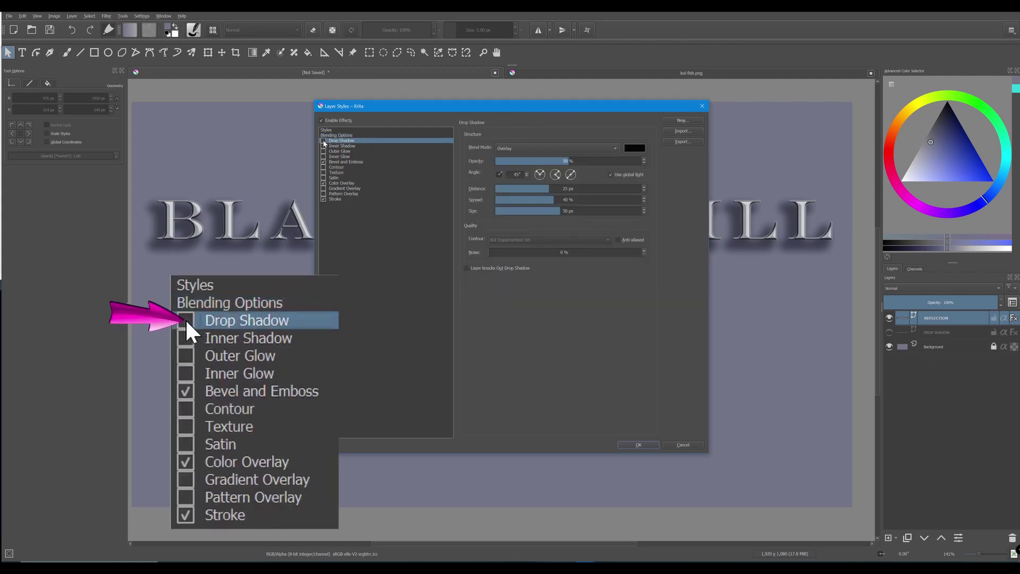
click(325, 142)
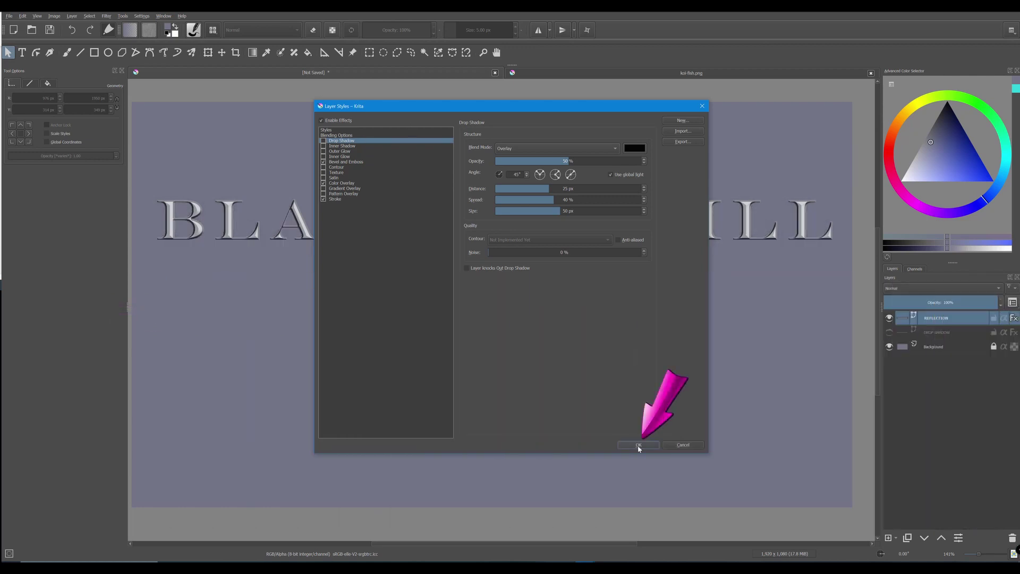
click(639, 446)
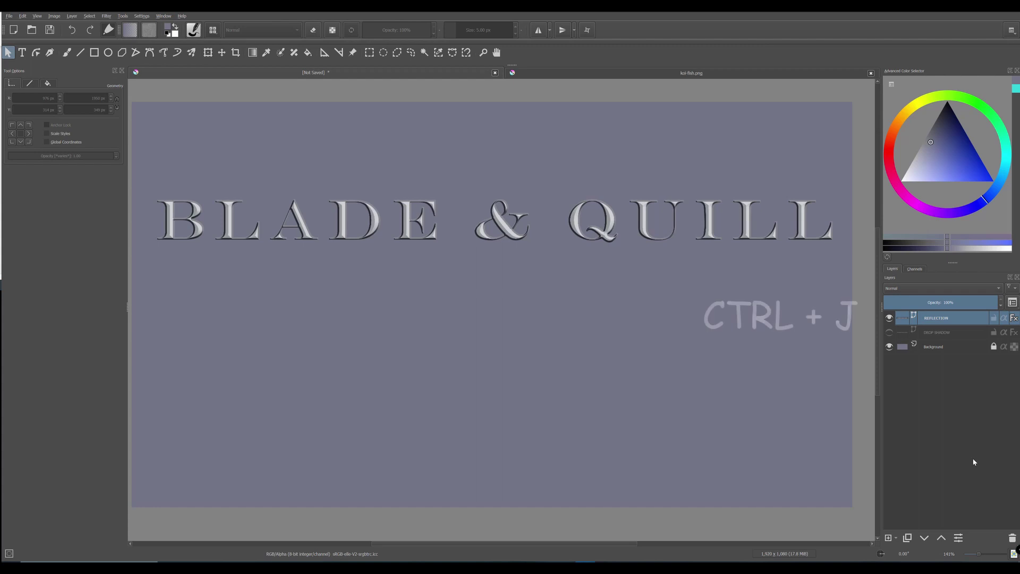
Duplicate REFLECTION and convert the copy into a paint layer.
key(ctrl+j)
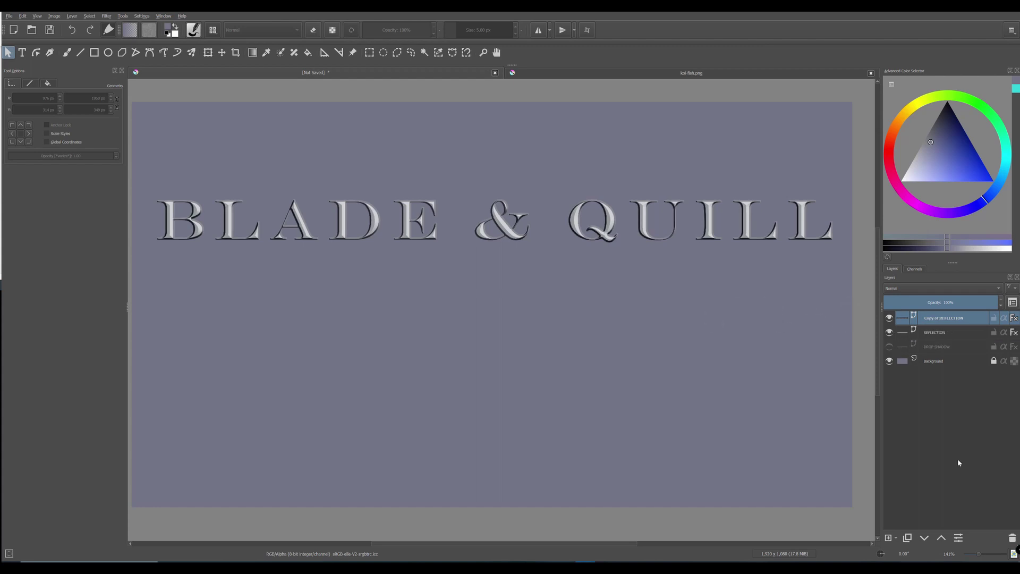
right_click(935, 321)
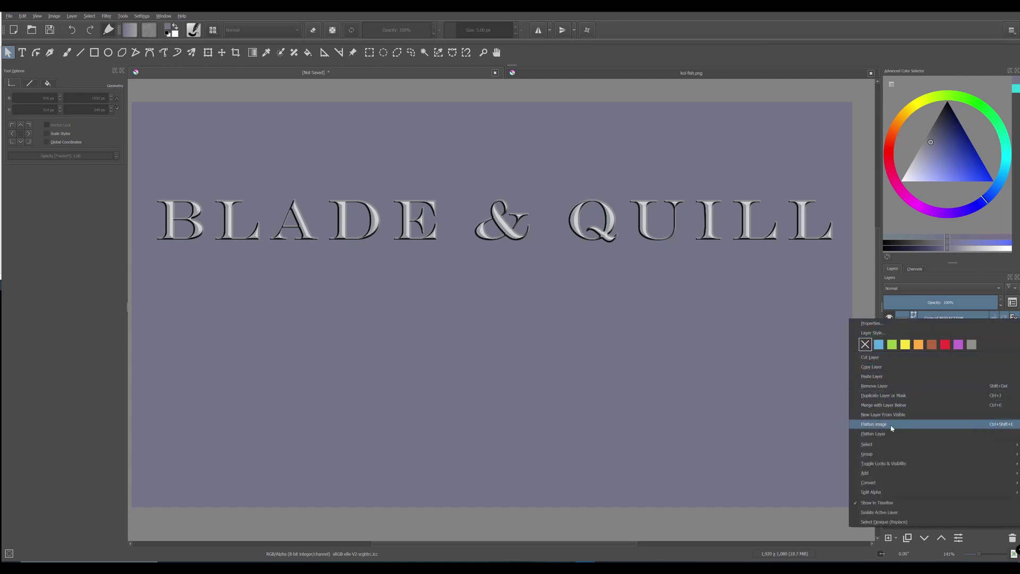
mouse_move(880, 484)
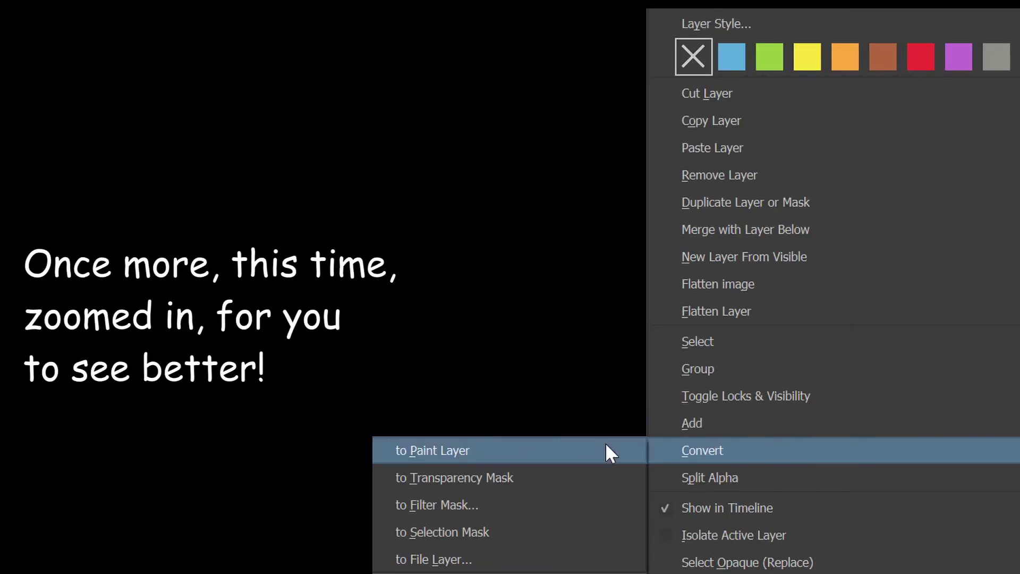
click(606, 446)
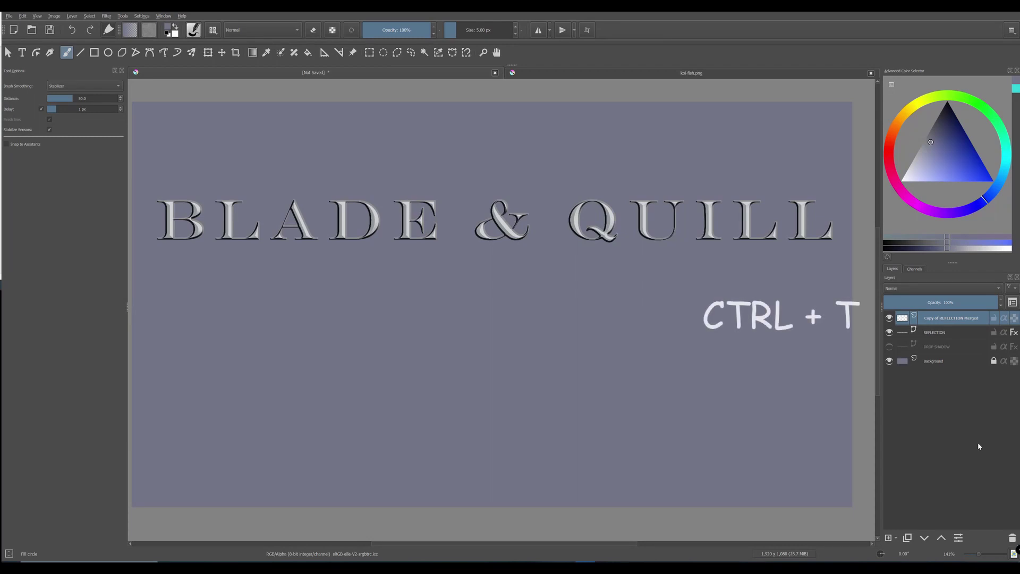
Flip the copied title vertically and move it just below the original, then apply.
key(ctrl+t)
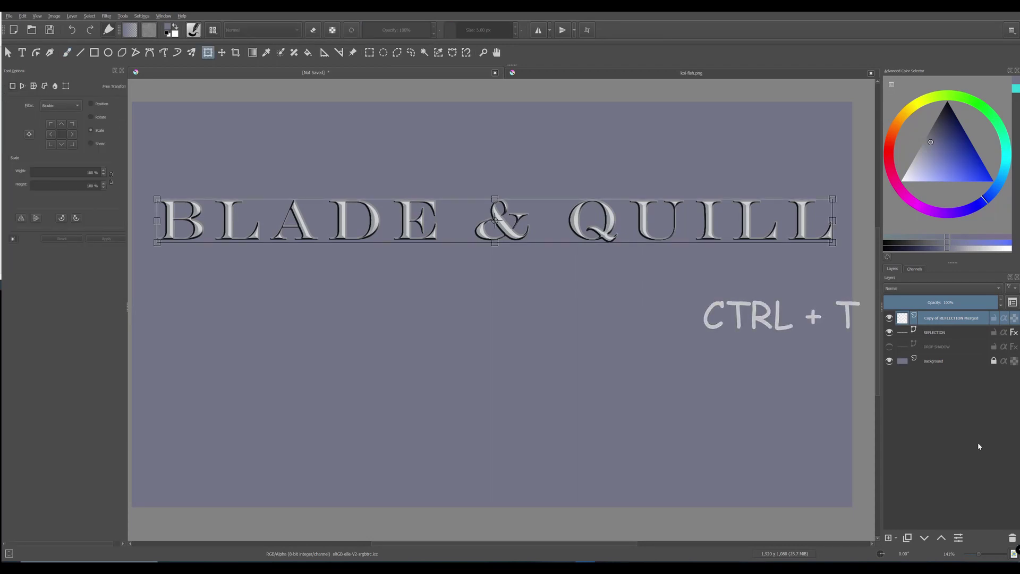
click(36, 219)
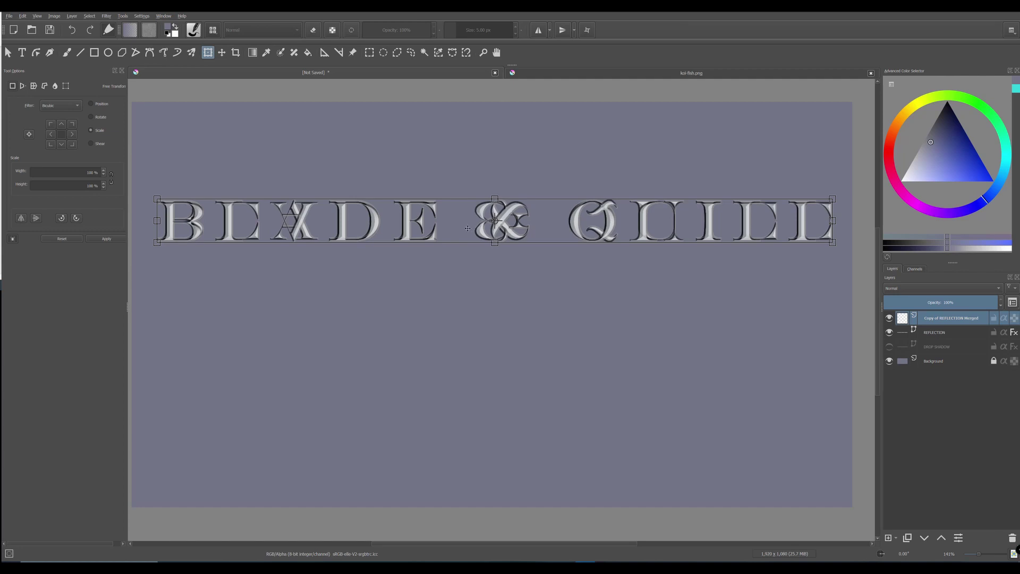
drag(468, 228, 468, 267)
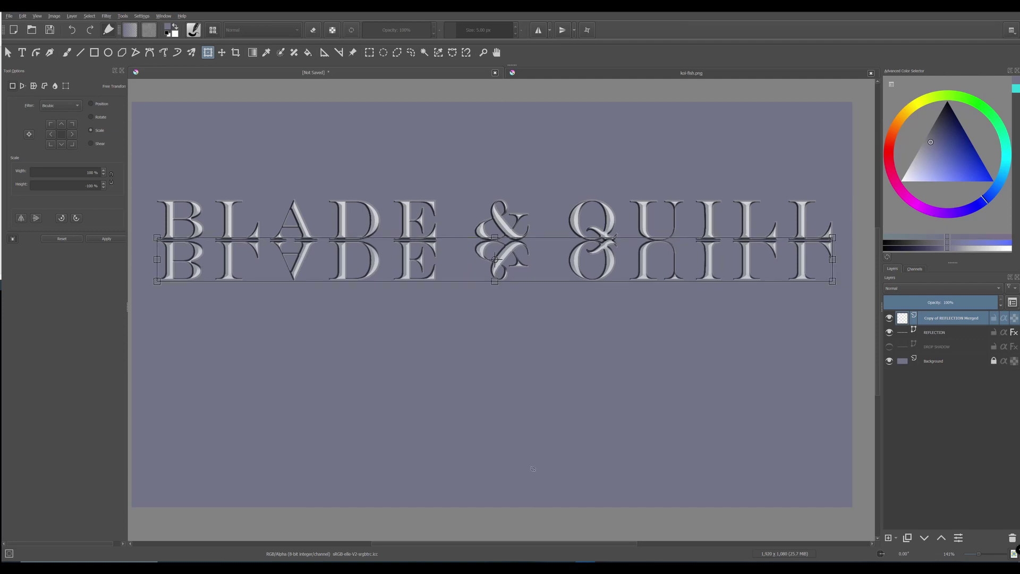
click(106, 241)
Lower the mirrored title layer's opacity to 25%.
key(b)
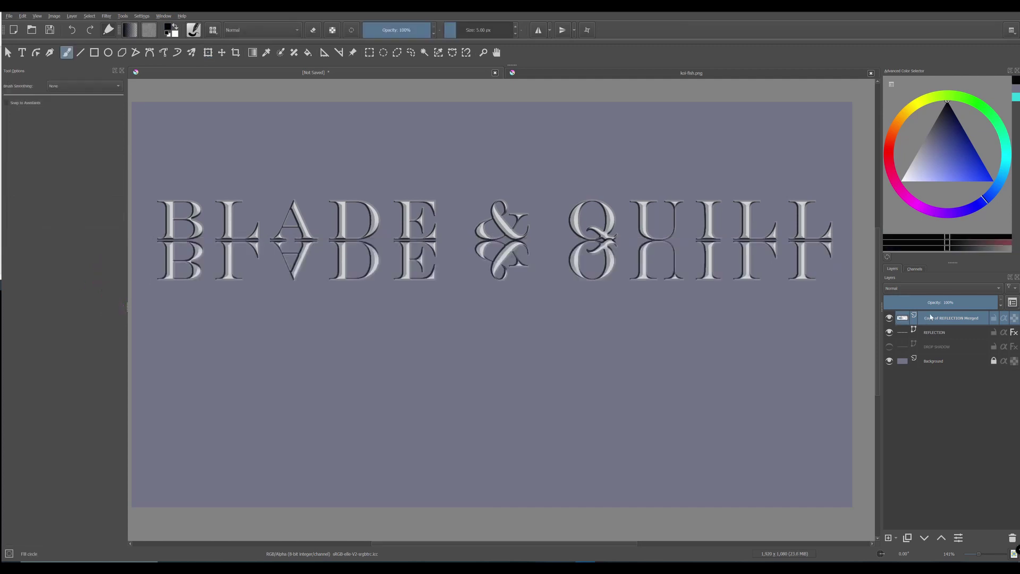
click(949, 301)
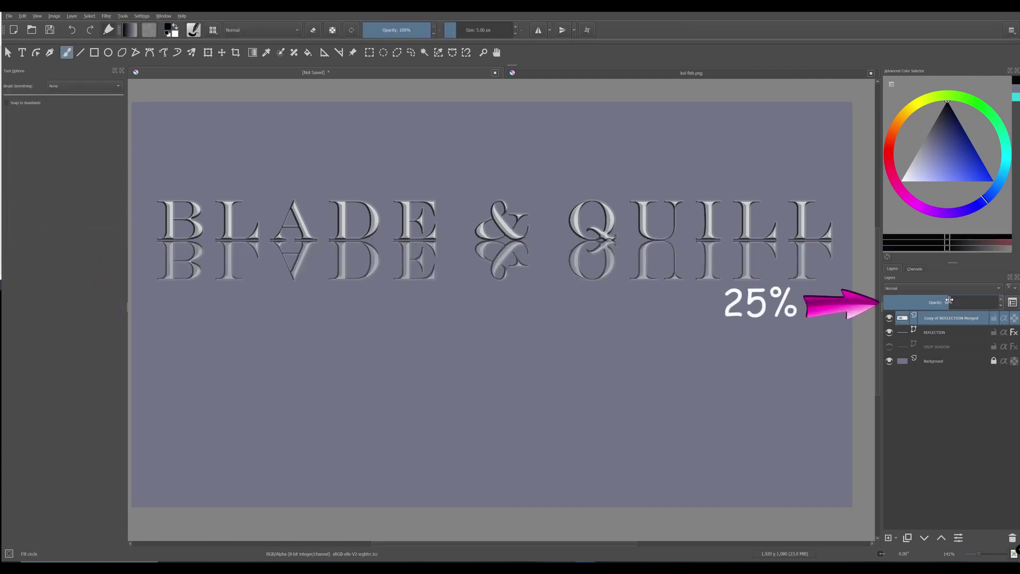
drag(949, 301, 911, 302)
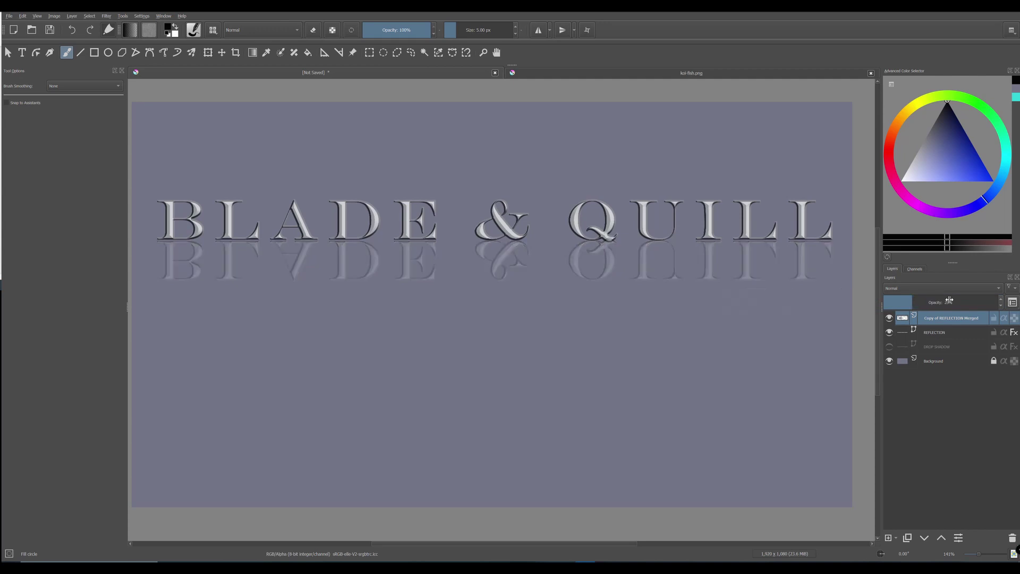
Add a new empty paint layer named 'LINE'.
click(889, 538)
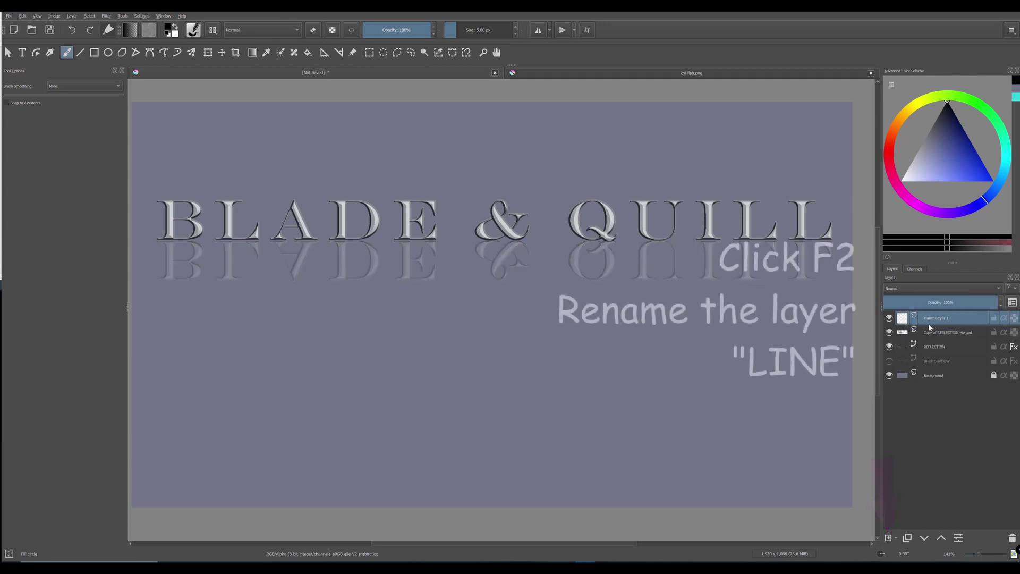
key(F2)
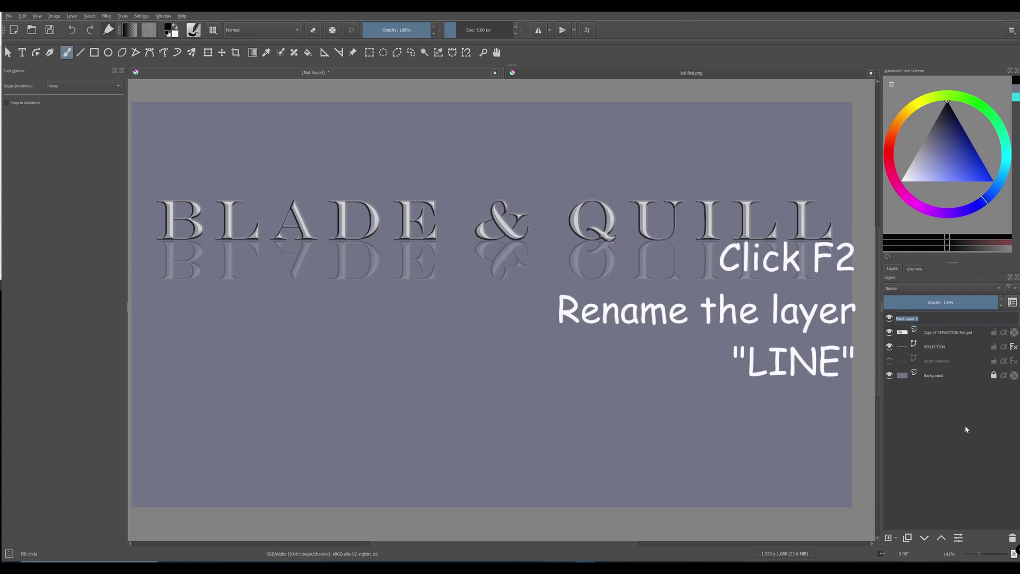
text(LINE)
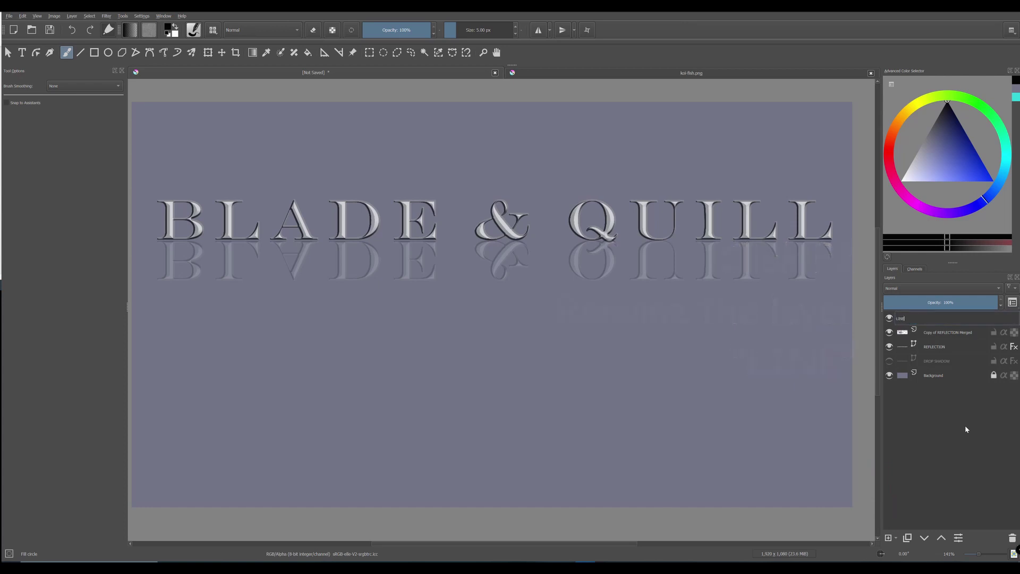
key(Return)
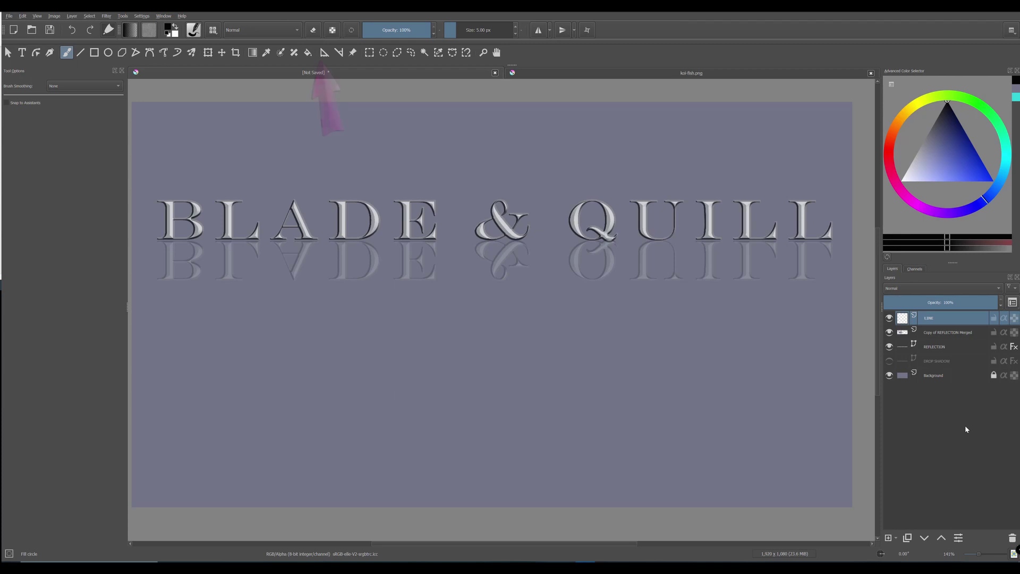
Place a horizontal Infinite Ruler assistant below the reflected title and return to the brush.
click(324, 53)
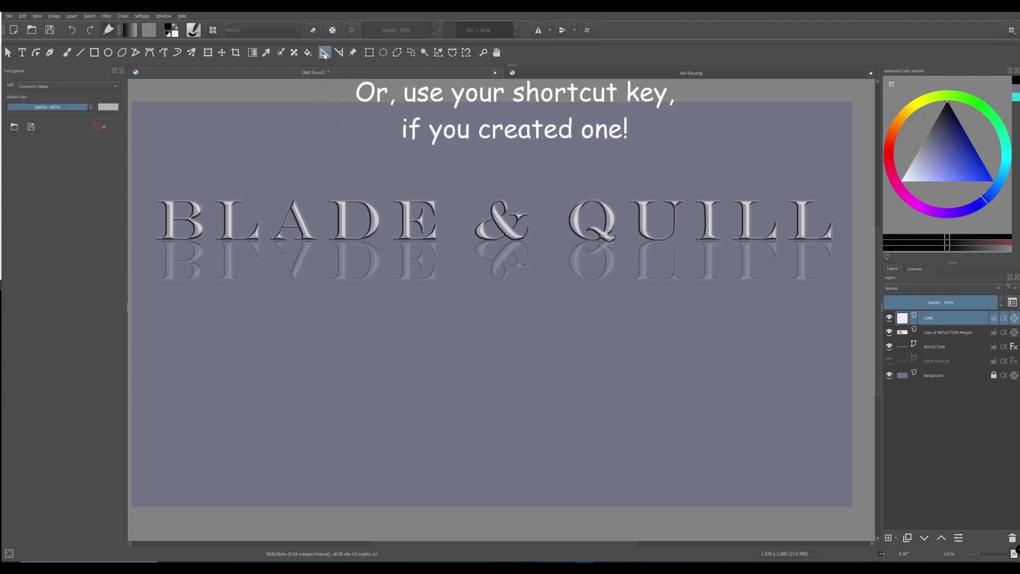
click(114, 85)
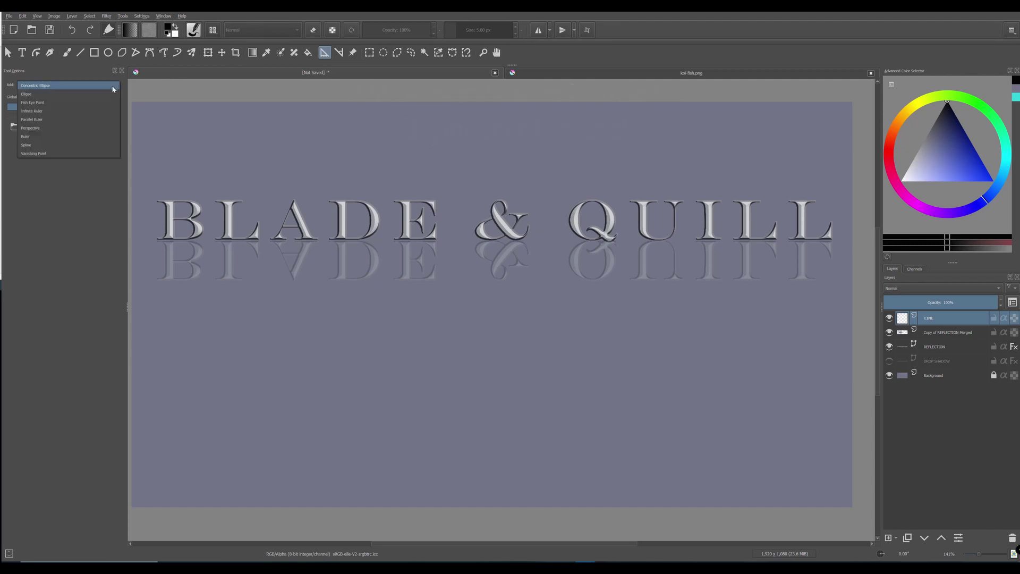
click(33, 113)
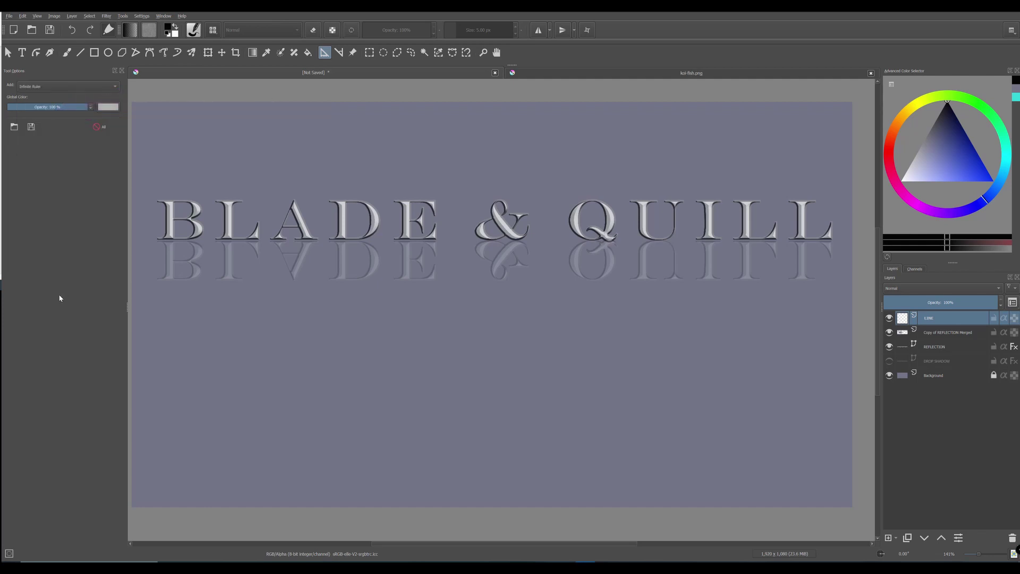
drag(278, 349, 548, 353)
click(541, 349)
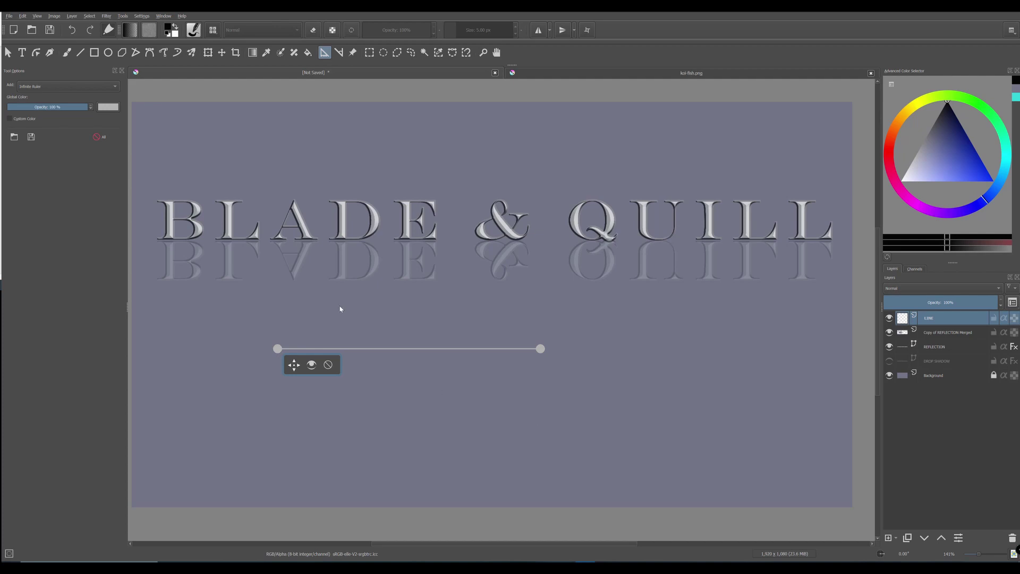
click(67, 53)
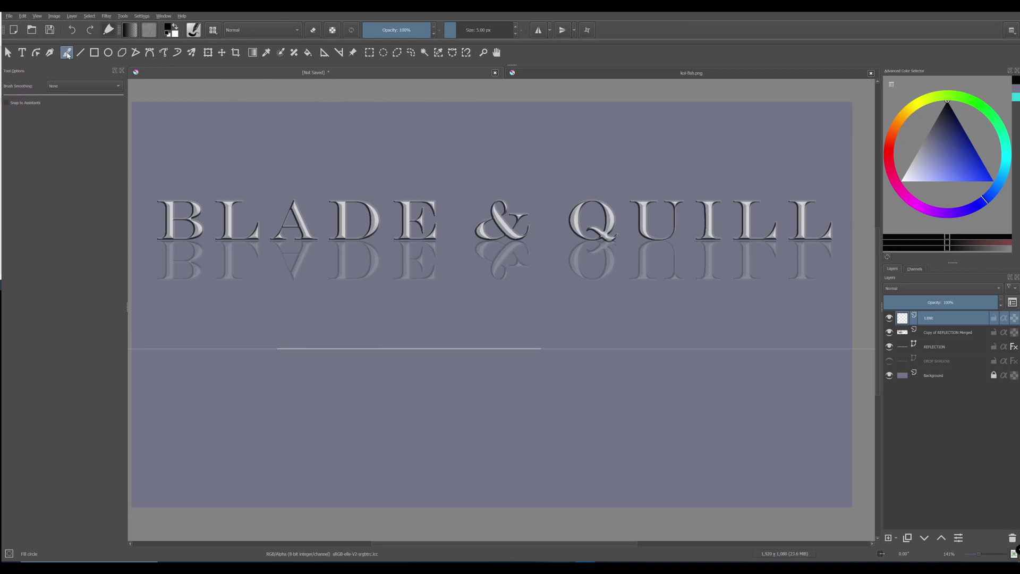
Pick the b) Airbrush Soft preset at 15 px, swap to white, and enable Snap to Assistants.
click(214, 31)
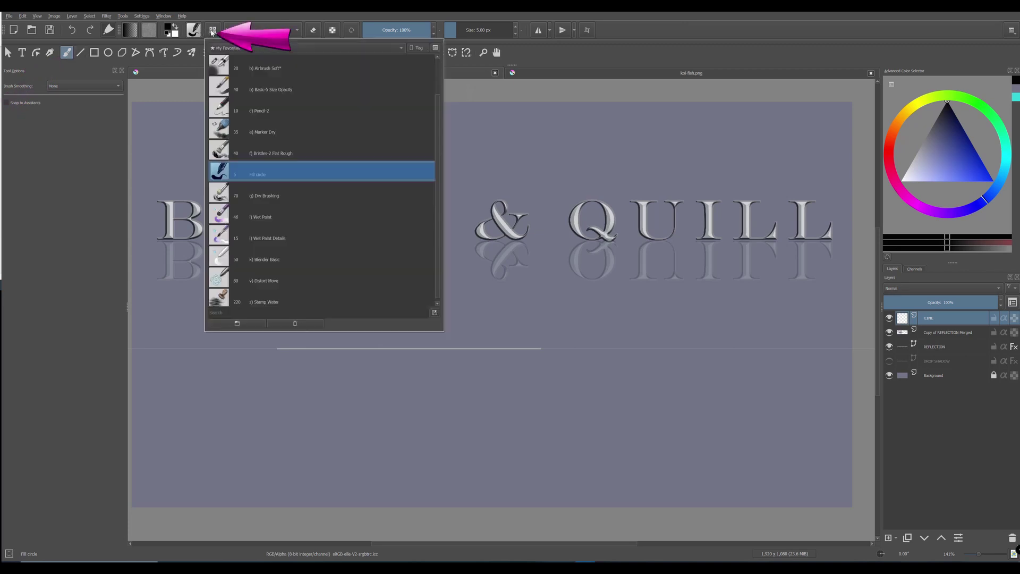
click(256, 68)
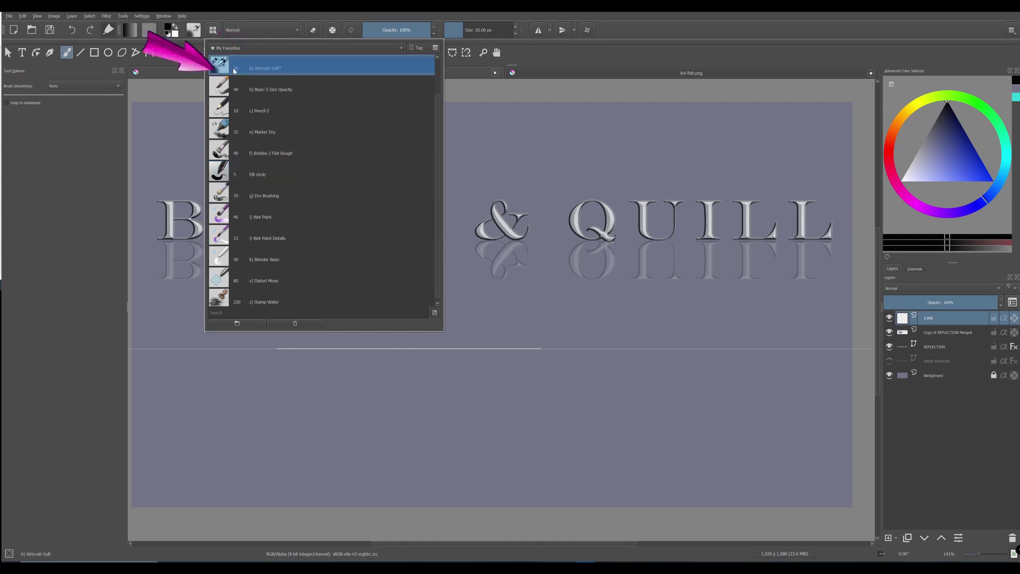
mouse_move(234, 71)
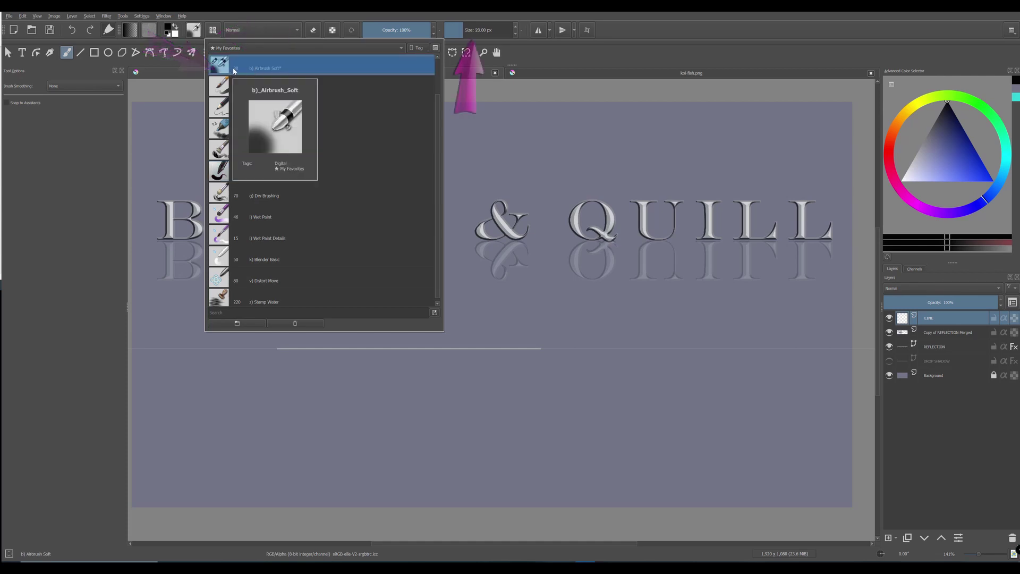
click(480, 33)
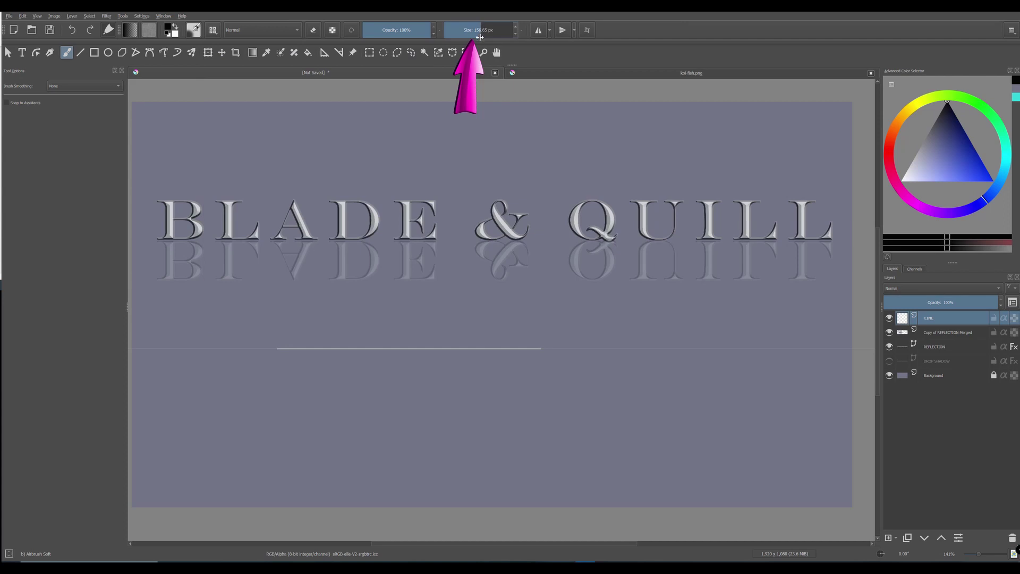
text(15)
key(Return)
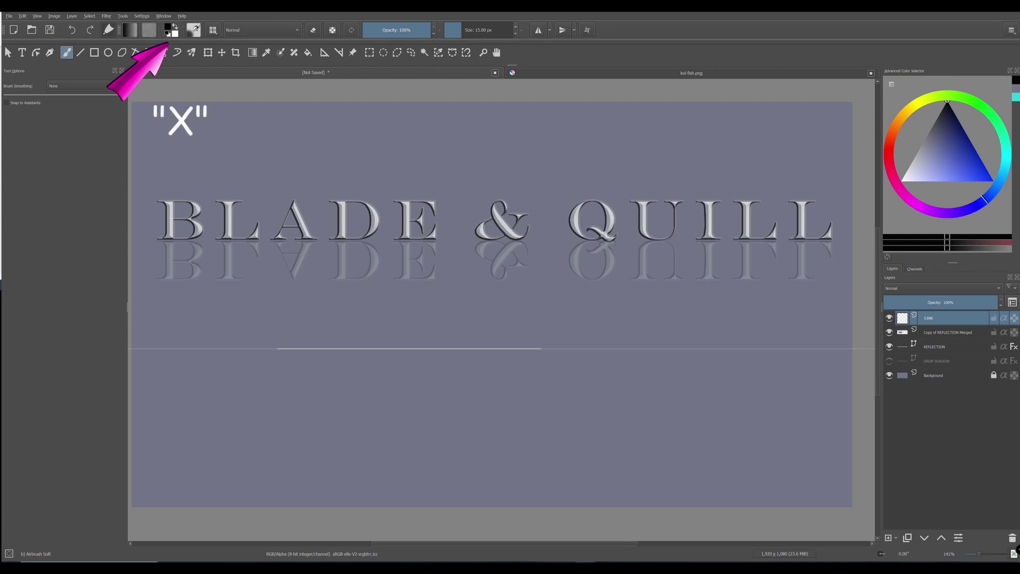
key(x)
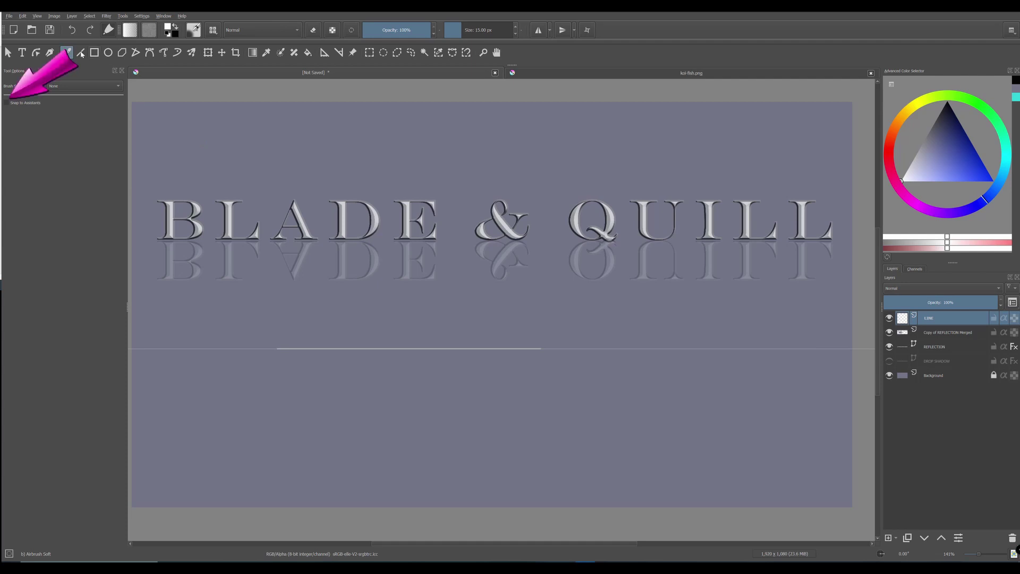
click(7, 104)
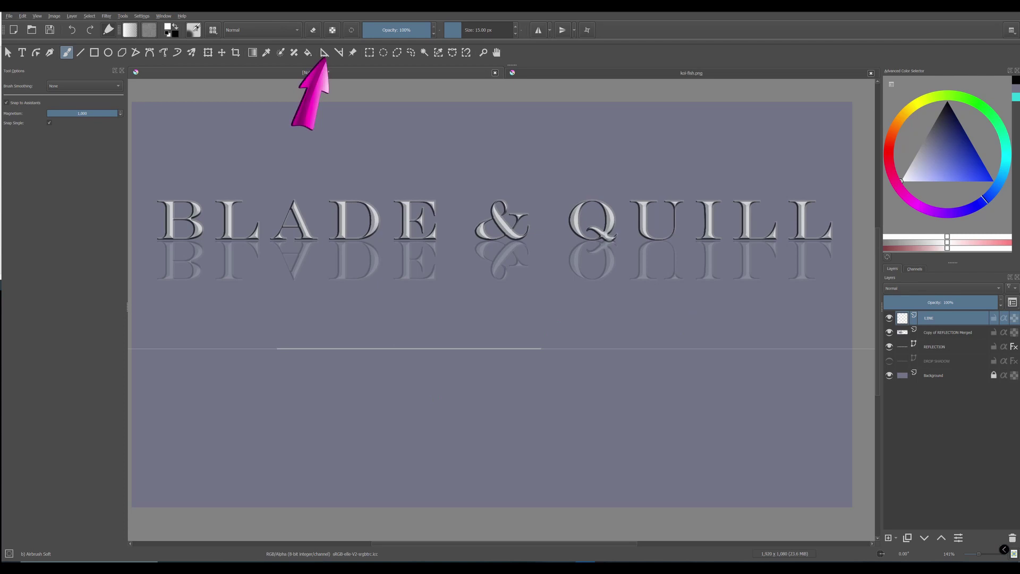
Move the ruler guide to the title baseline, extend it past QUILL, and paint a white line along it.
click(324, 54)
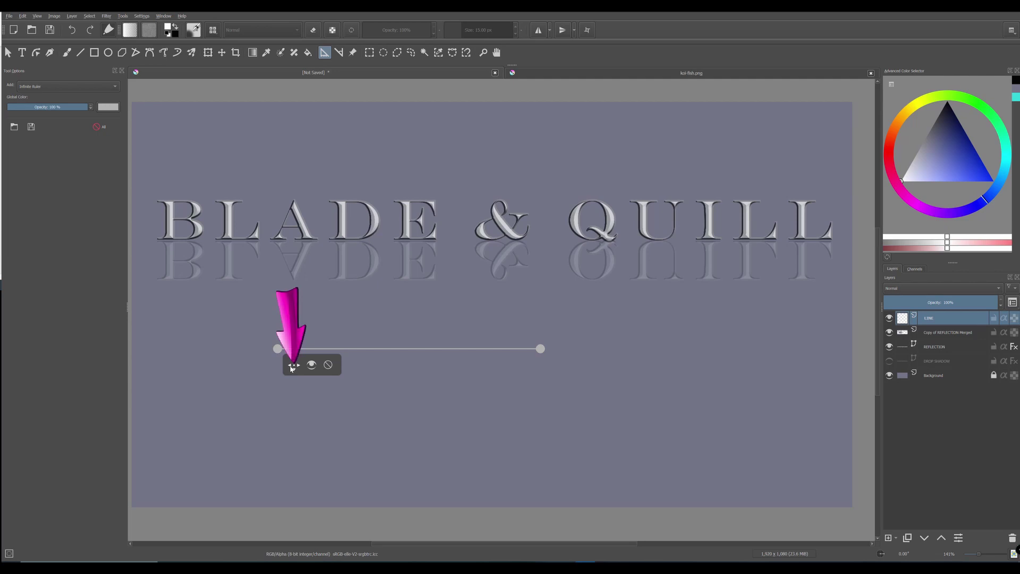
mouse_move(292, 367)
mouse_down()
mouse_move(292, 315)
mouse_move(225, 265)
mouse_move(166, 259)
mouse_up()
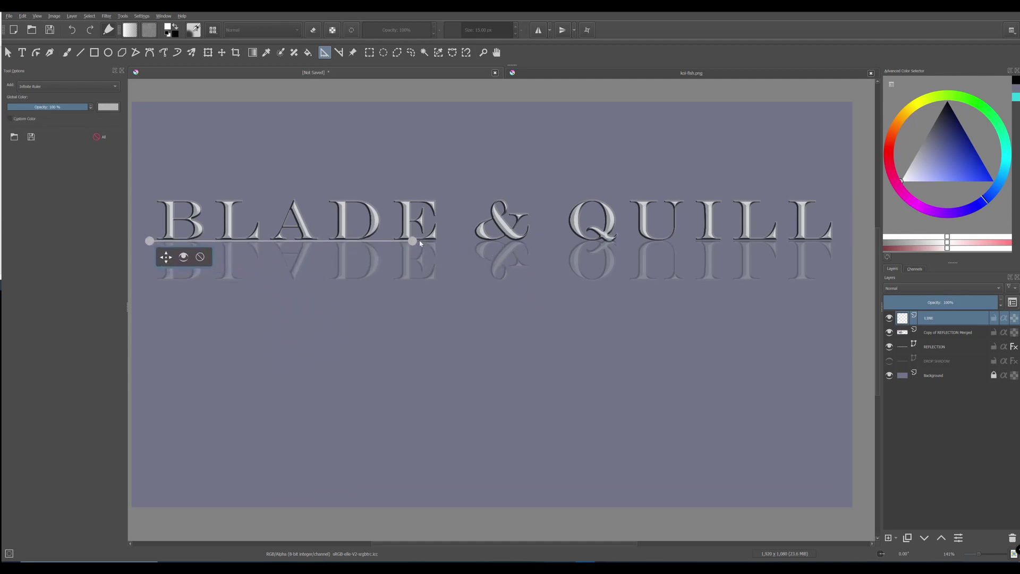
drag(417, 244, 846, 242)
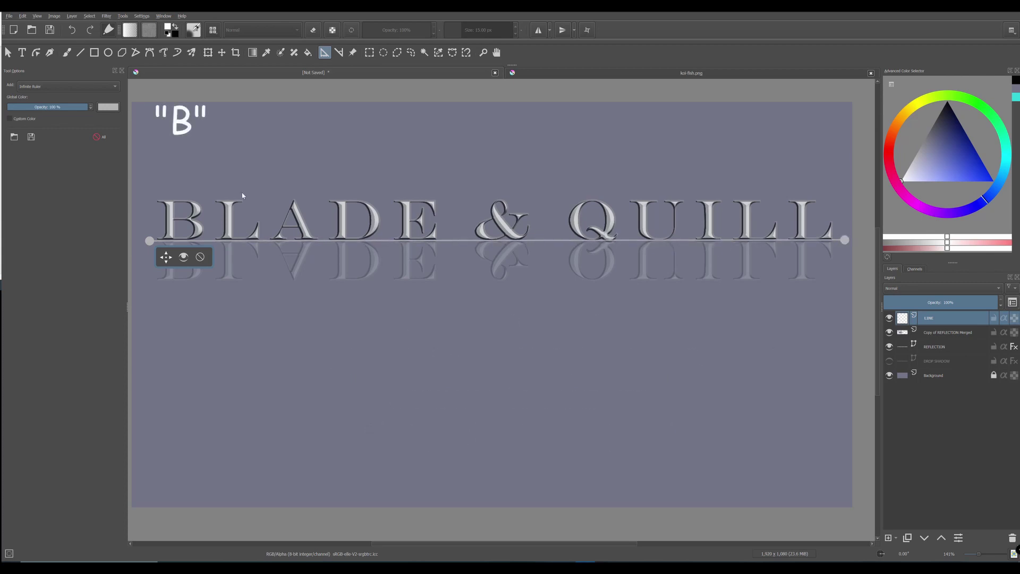
key(b)
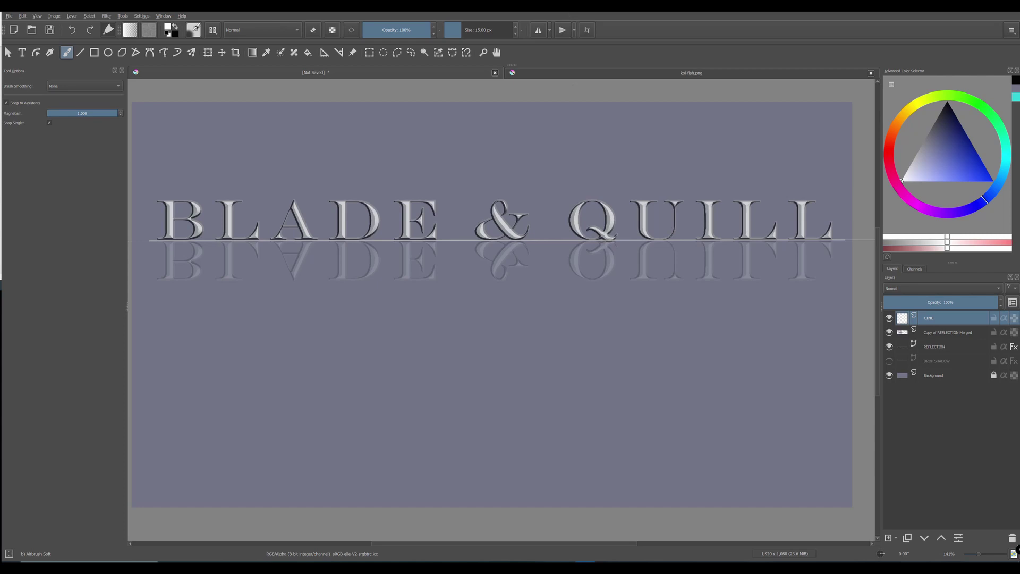
drag(138, 240, 852, 241)
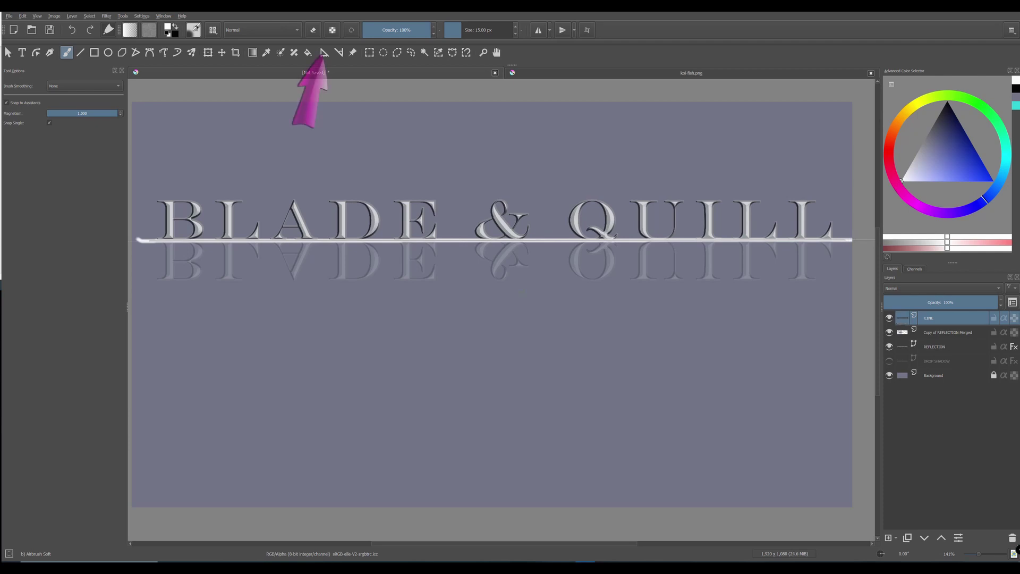
Delete the ruler guide and set the brush to eraser mode at about 253 px.
click(324, 52)
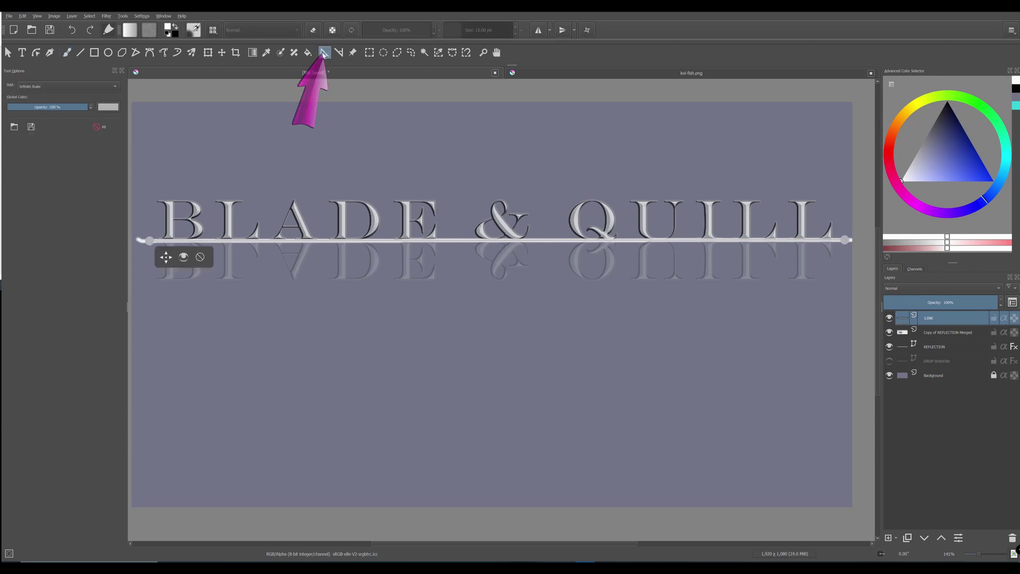
click(200, 258)
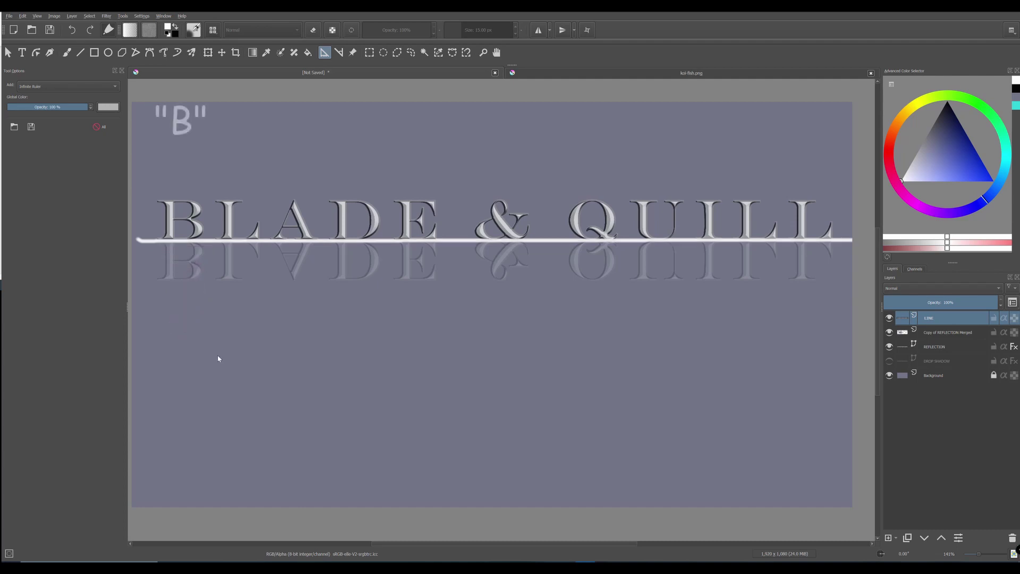
key(b)
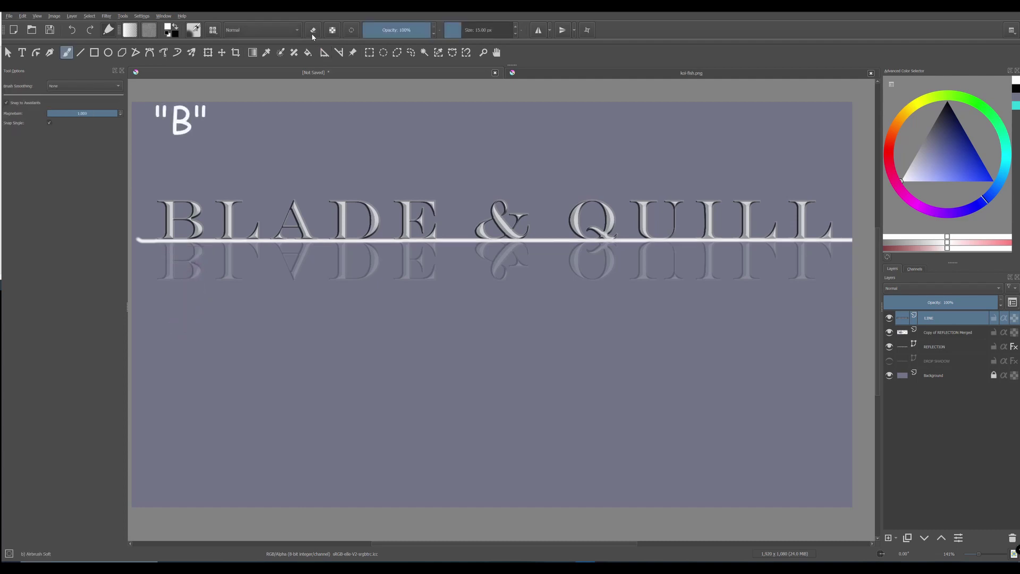
click(313, 30)
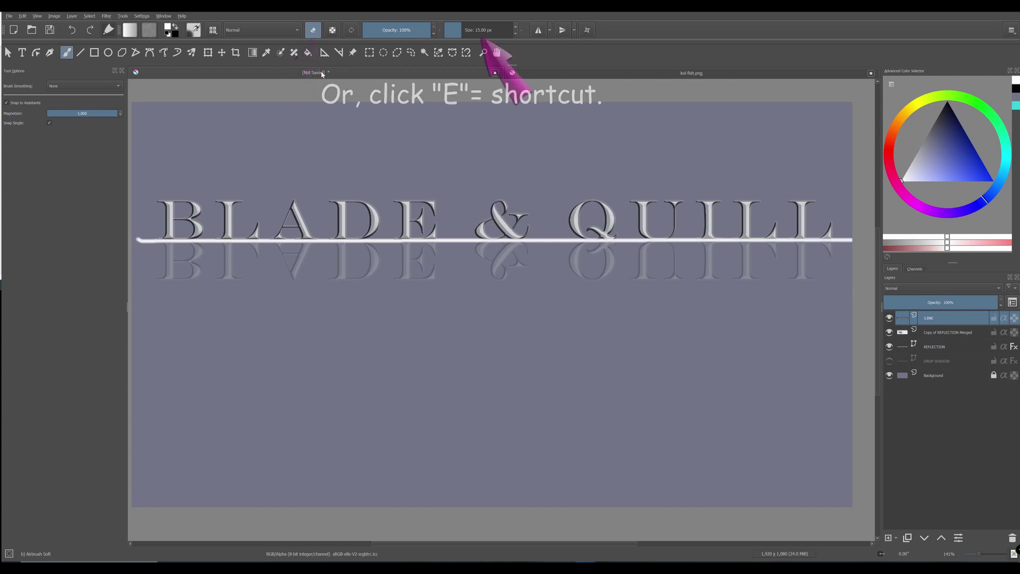
drag(444, 31, 491, 31)
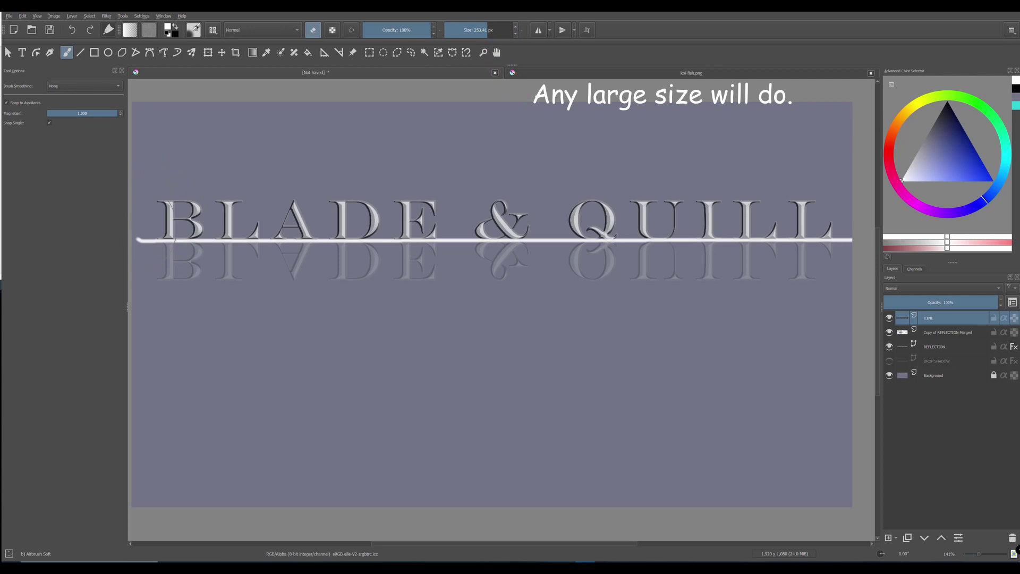
Erase both ends of the white line to fade them, then turn eraser mode off.
drag(137, 240, 179, 240)
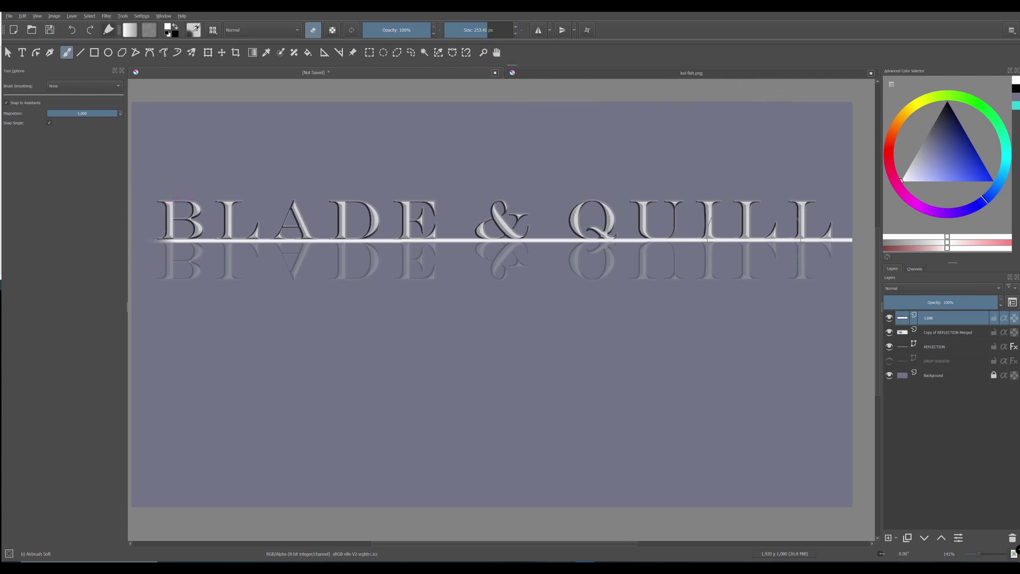
drag(802, 239, 851, 240)
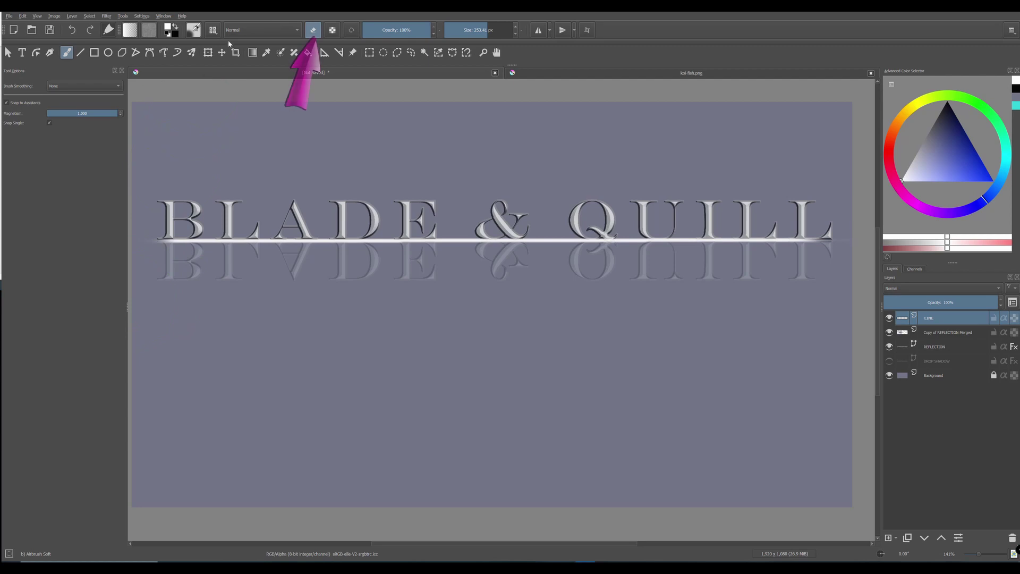
key(e)
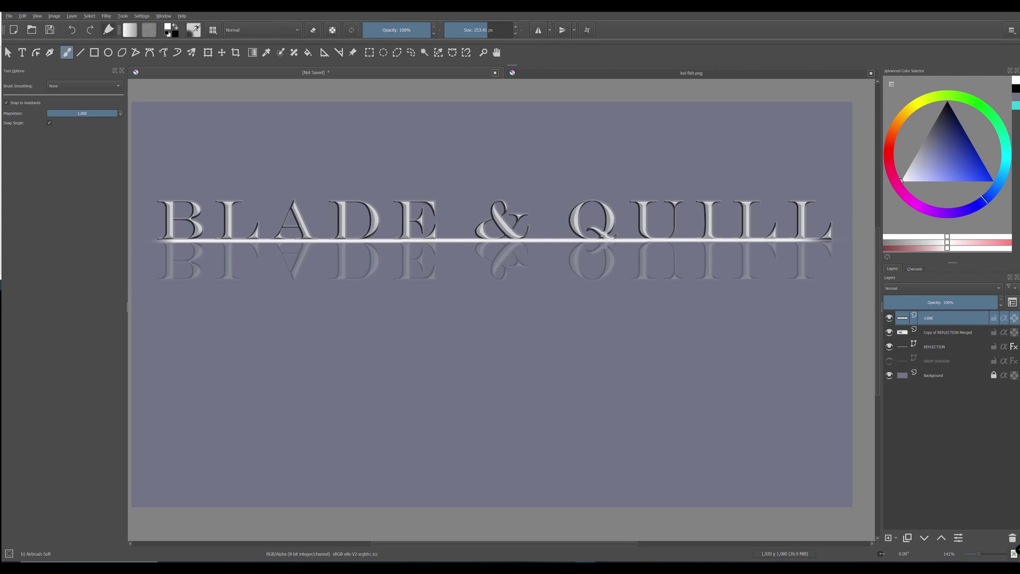
Apply a Gaussian Blur with a 35 px linked horizontal and vertical radius to the baseline line.
click(106, 16)
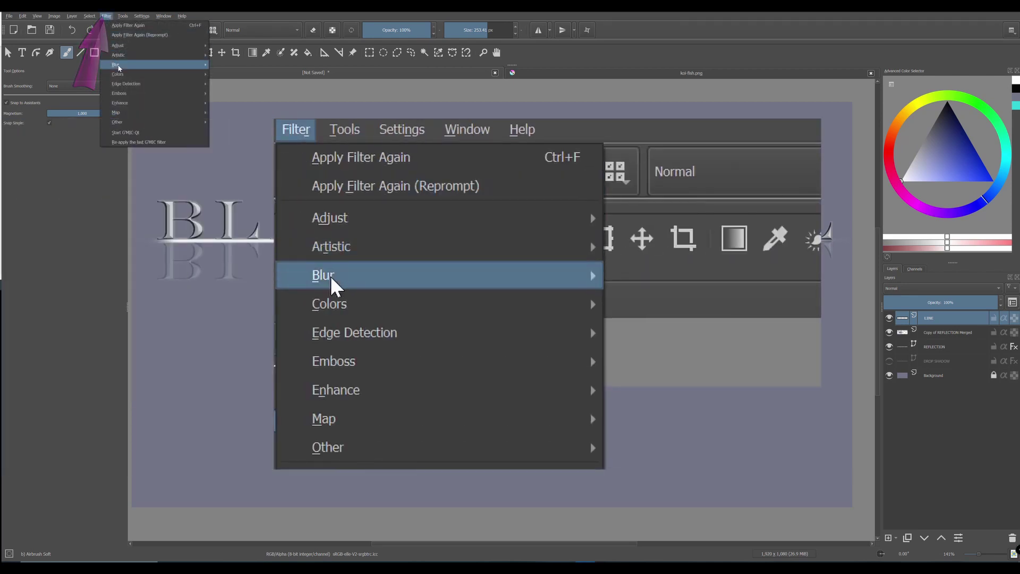
mouse_move(155, 70)
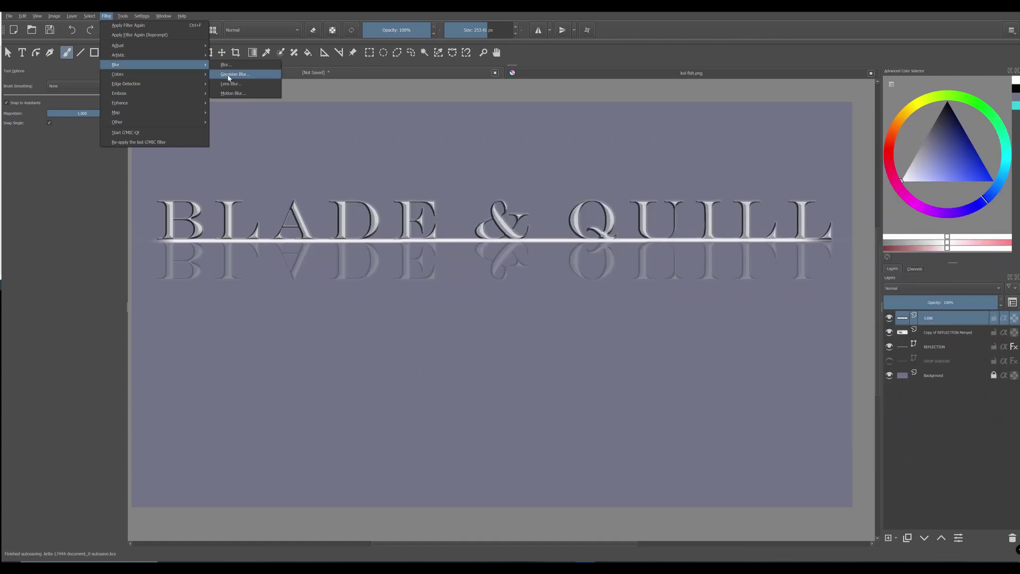
click(229, 75)
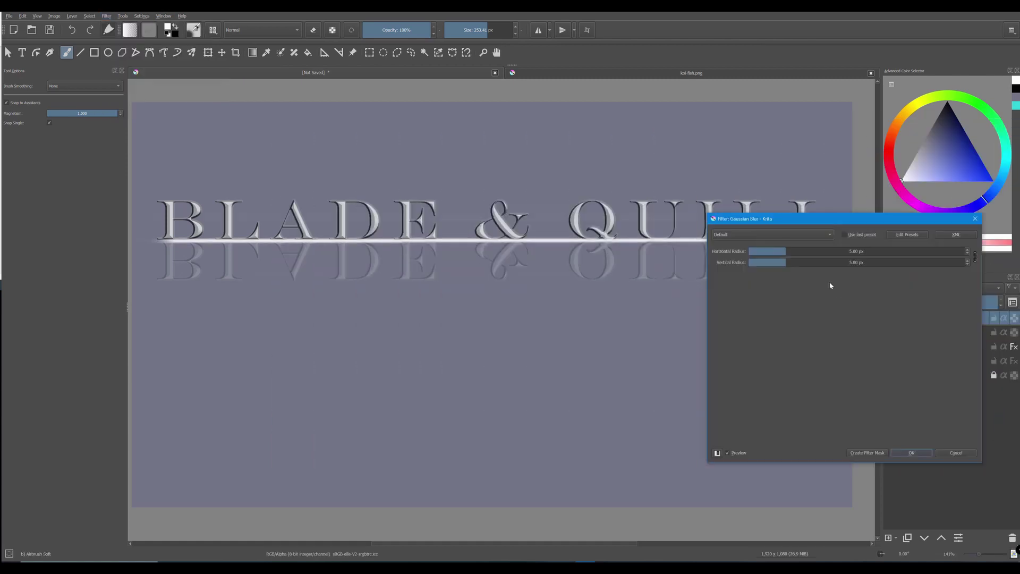
drag(781, 261, 802, 261)
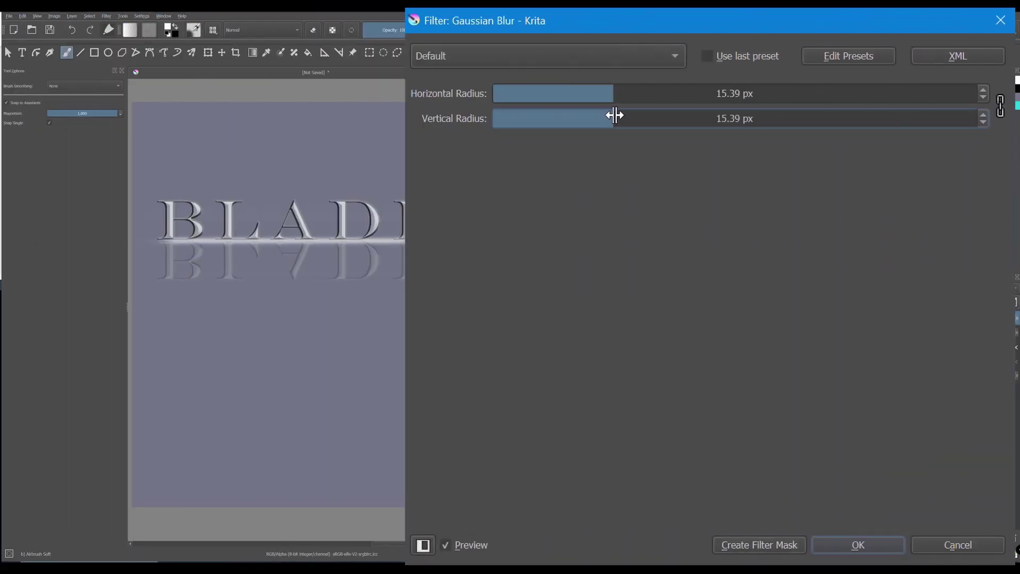
drag(615, 116, 652, 129)
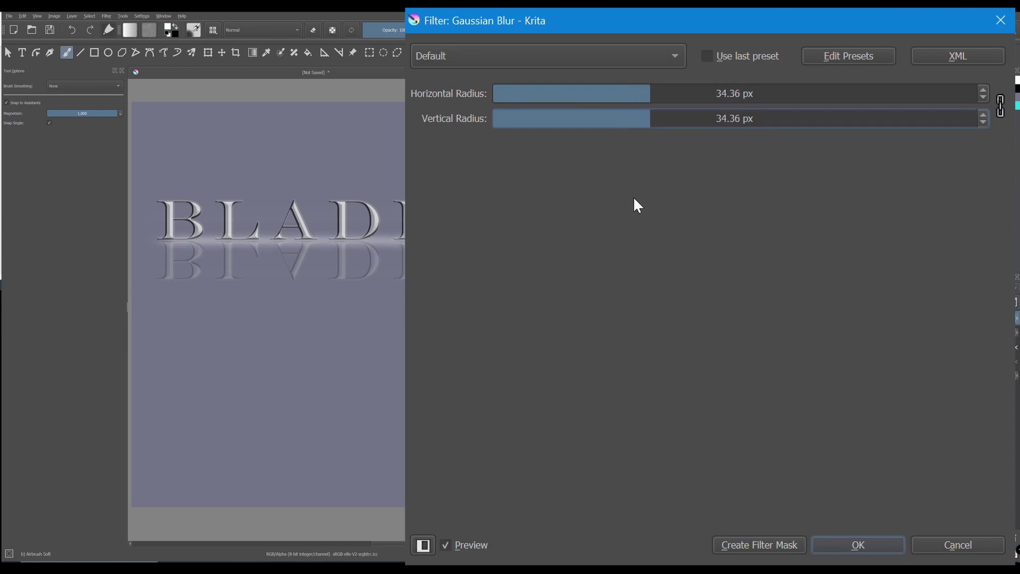
click(686, 102)
text(35)
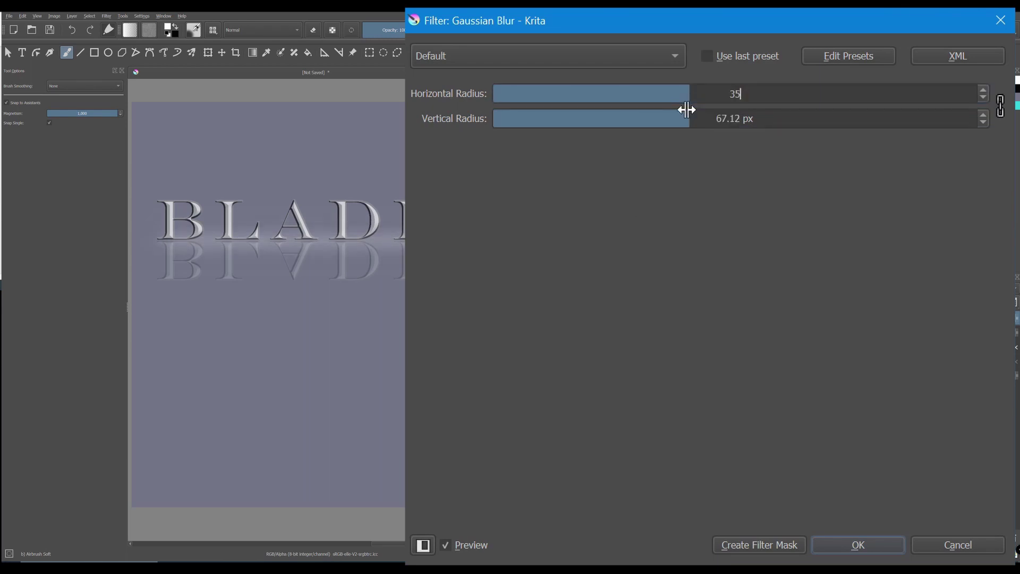
key(Return)
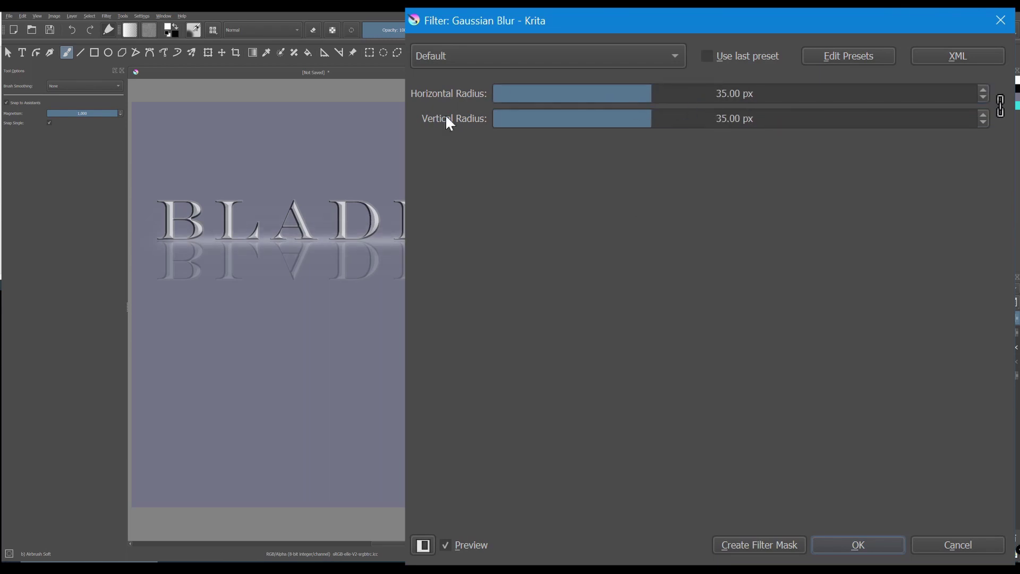
click(870, 542)
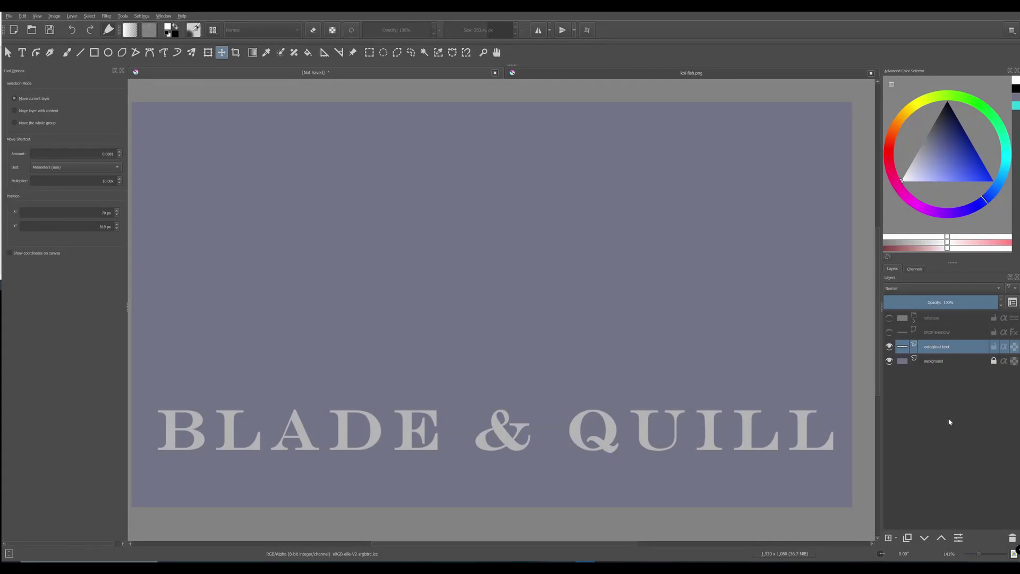
Make the DROP SHADOW and reflection layers visible in the Layers docker.
click(889, 333)
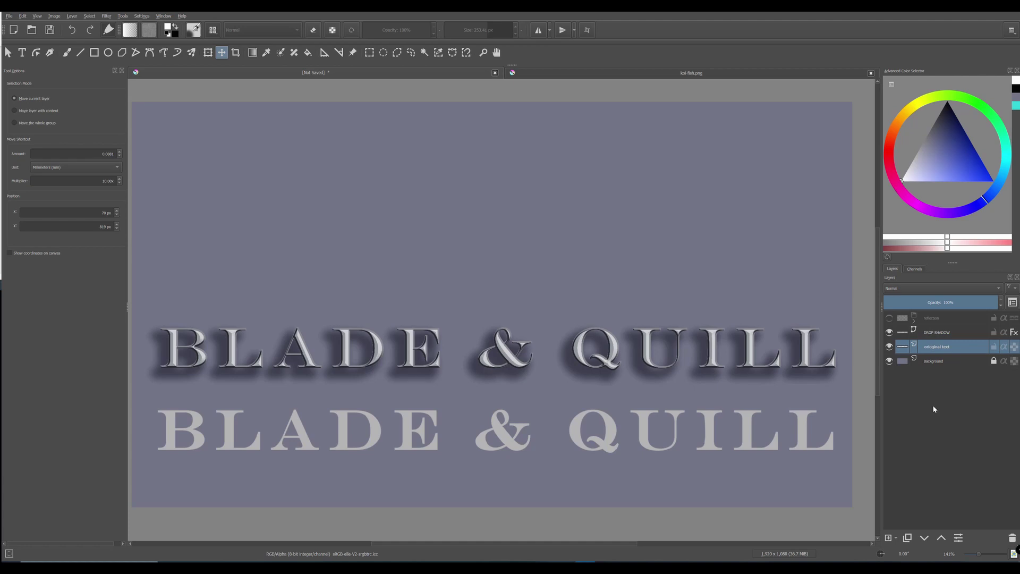
click(889, 318)
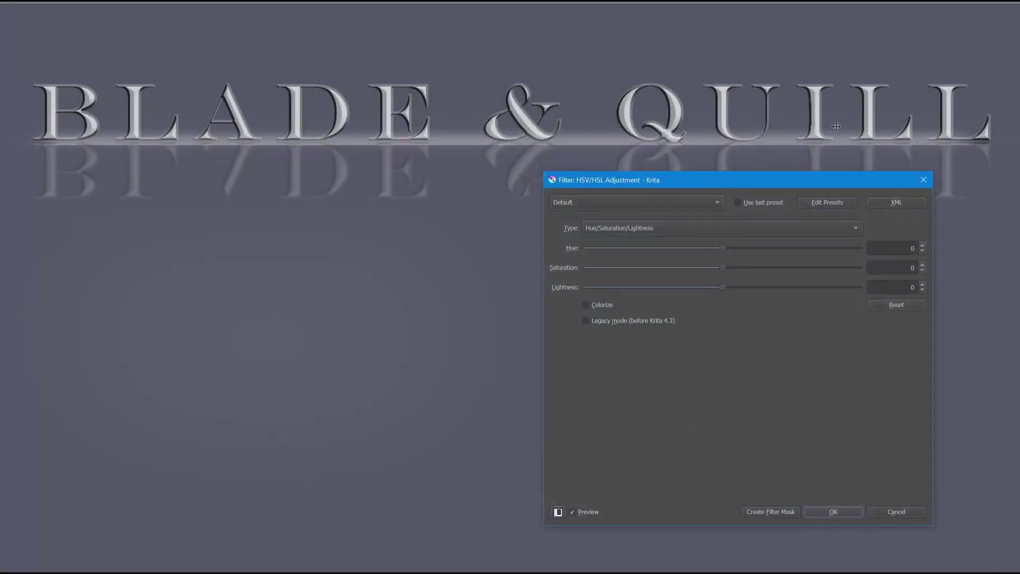
Move the HSV/HSL Adjustment dialog aside and drag Lightness left to darken the layer.
drag(700, 183, 455, 215)
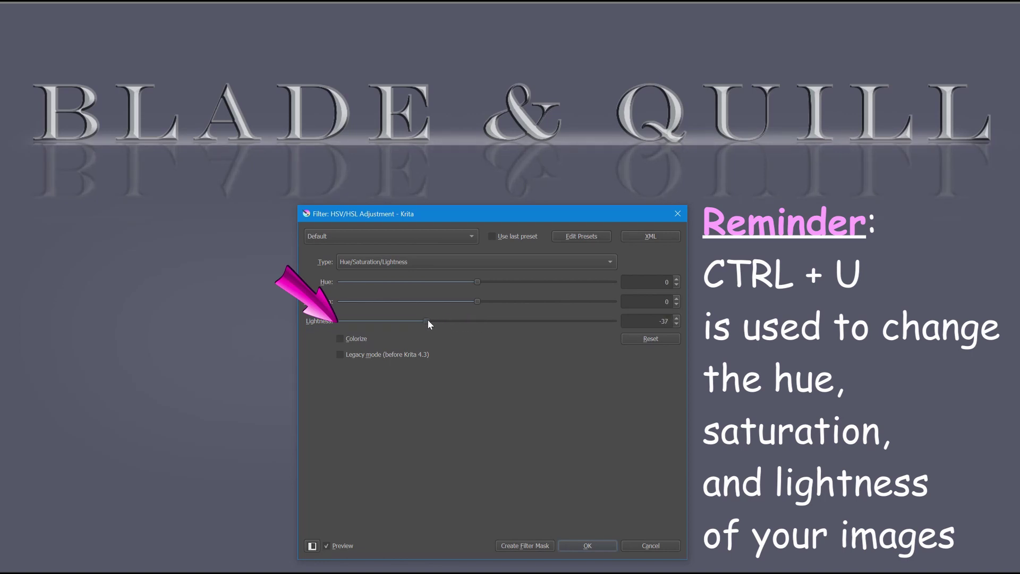
drag(398, 319, 362, 321)
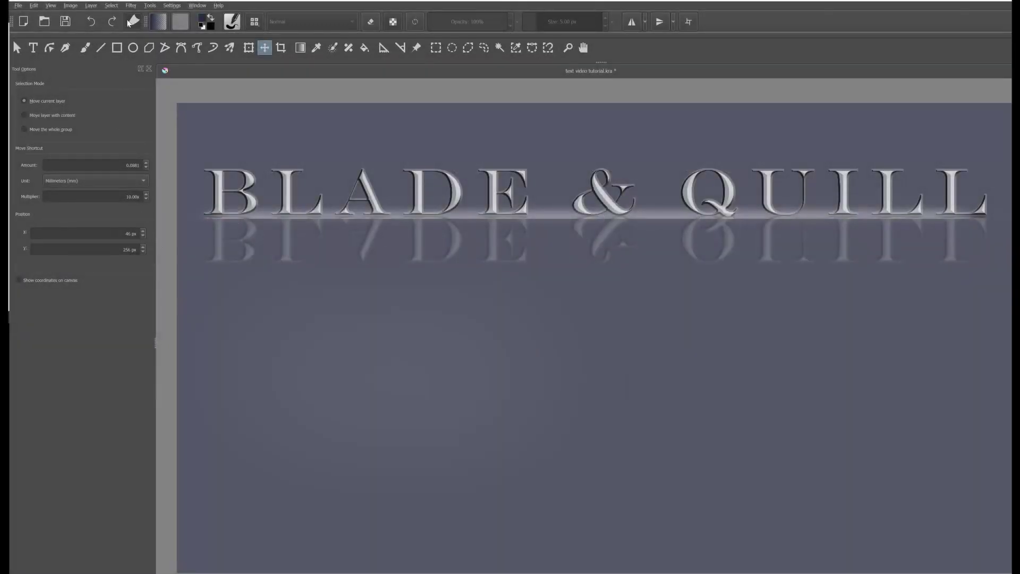
Apply a Gaussian Blur of about 23.93 px radius to the mirrored reflection.
click(131, 6)
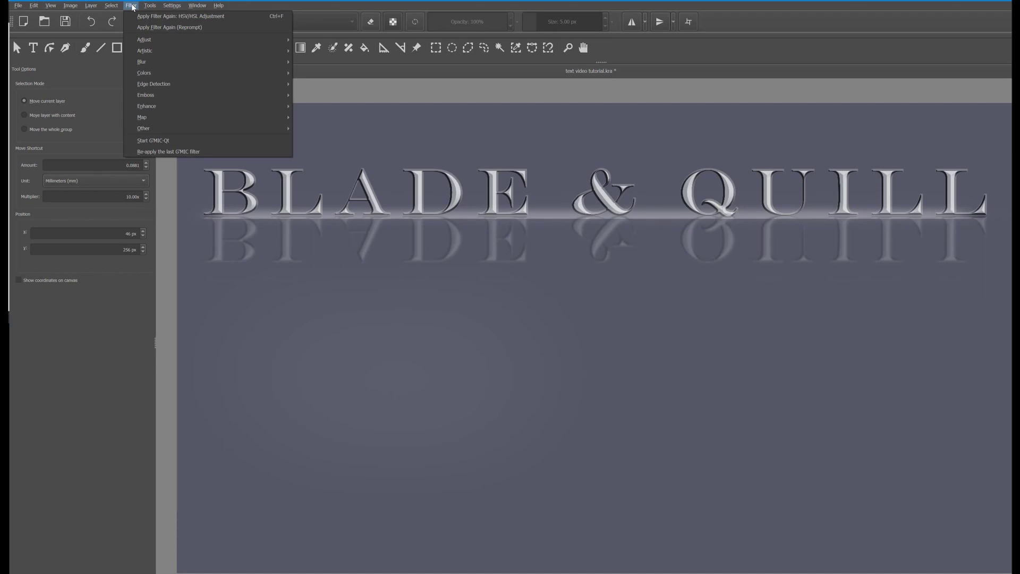
mouse_move(147, 60)
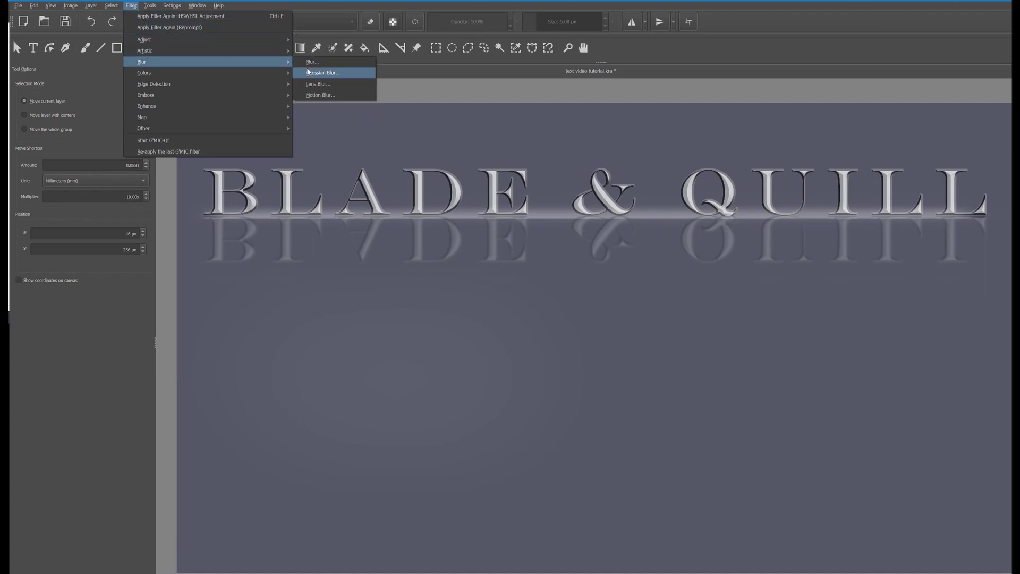
click(312, 74)
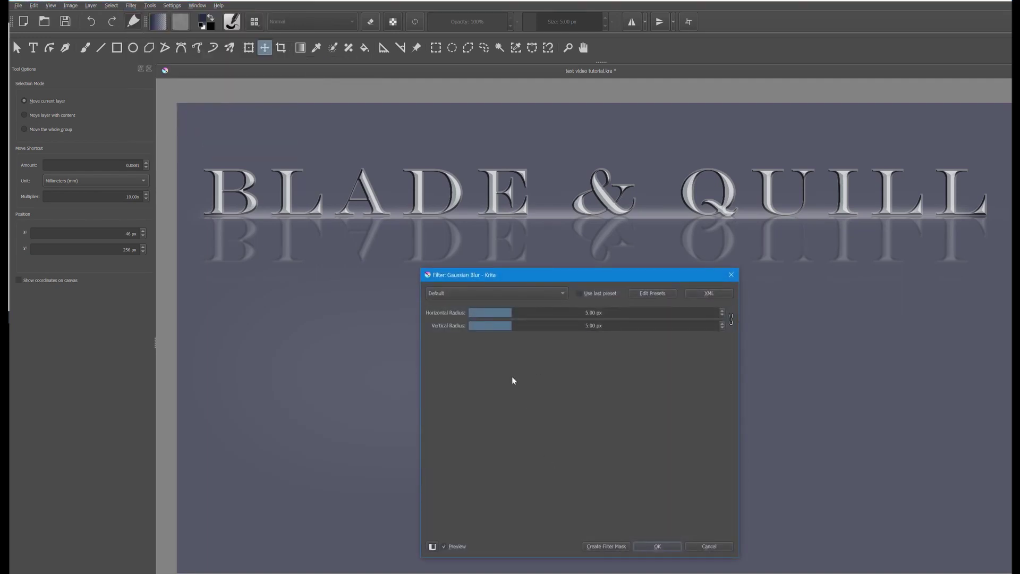
click(511, 327)
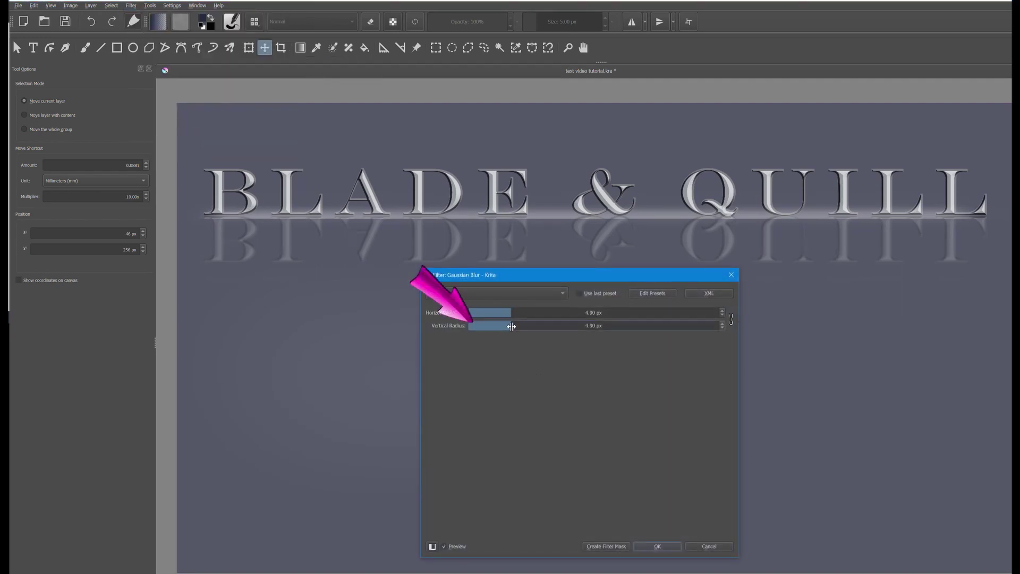
drag(511, 326, 542, 324)
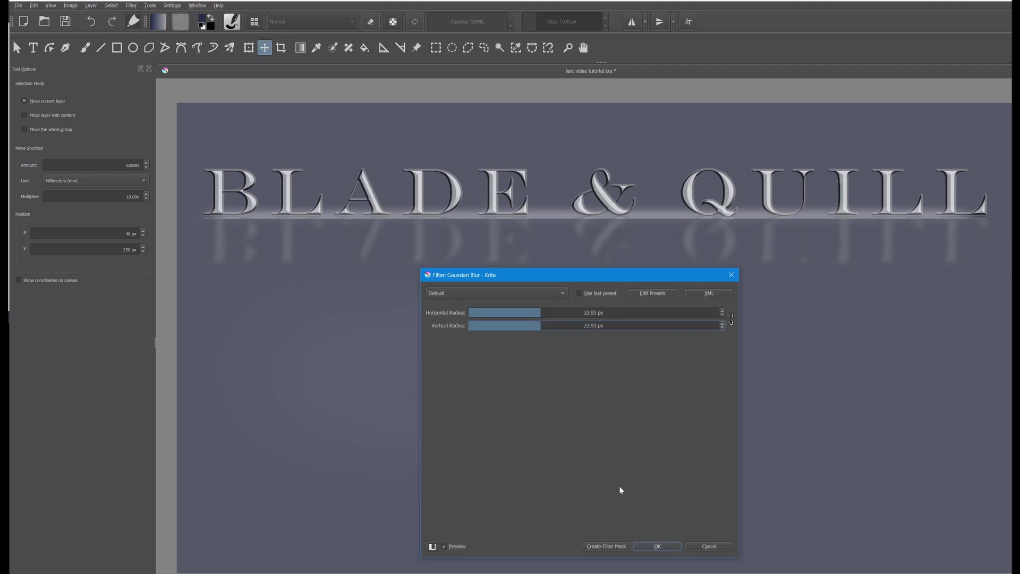
click(657, 546)
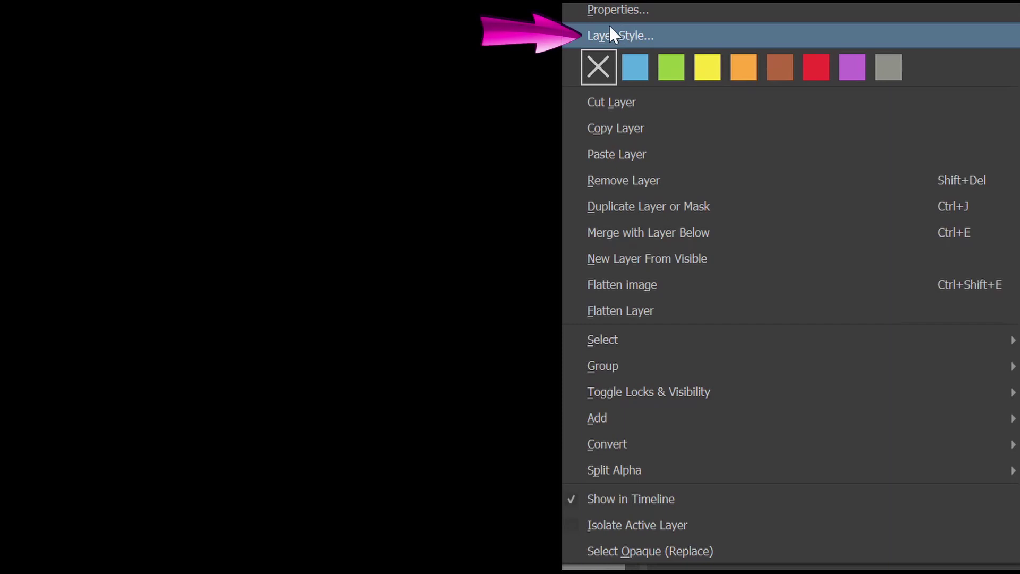
Add a Pattern Overlay using 23-dynamic-screentone-A.png, trying 25% scale before settling near 100%.
click(613, 30)
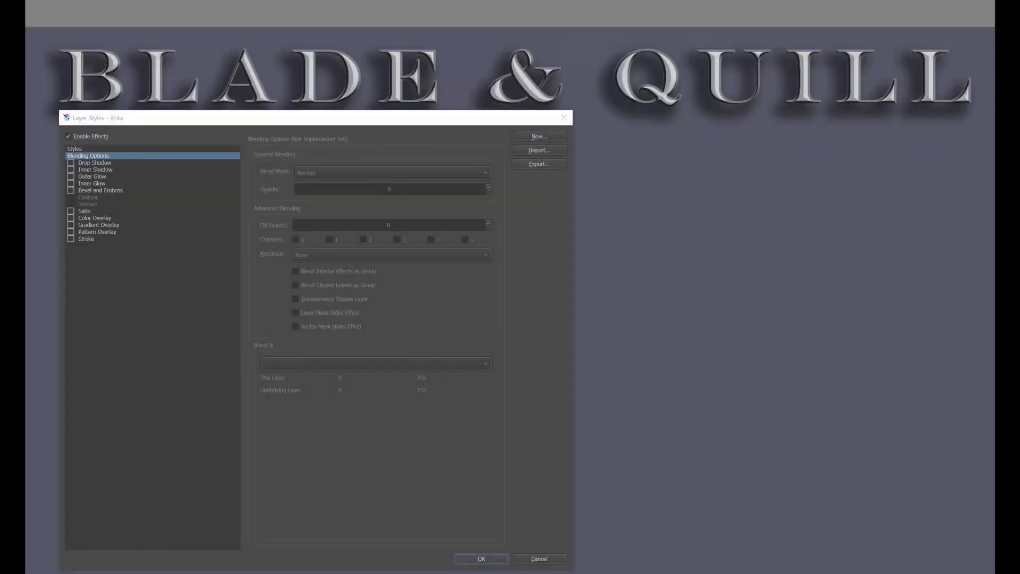
click(93, 233)
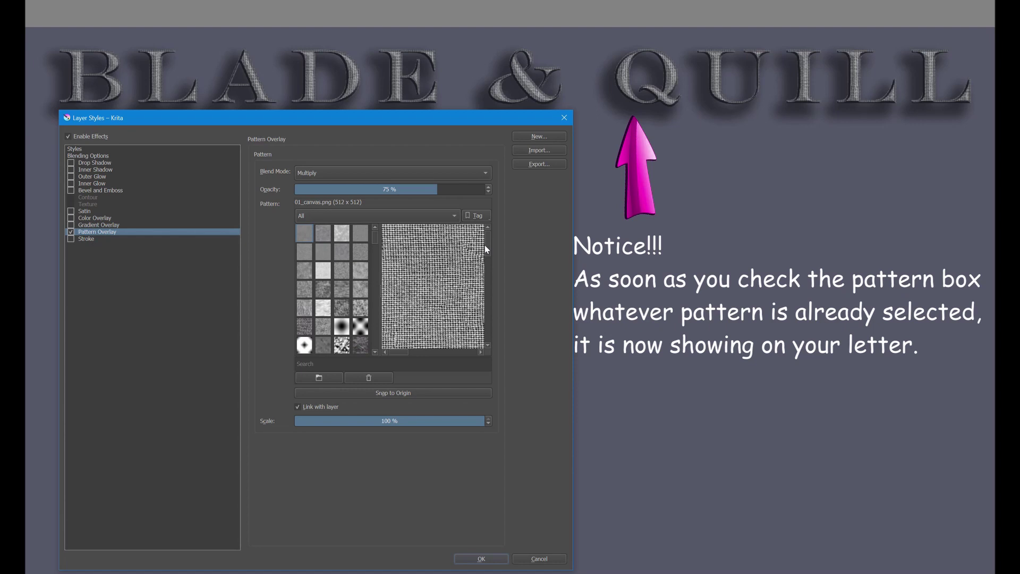
click(341, 327)
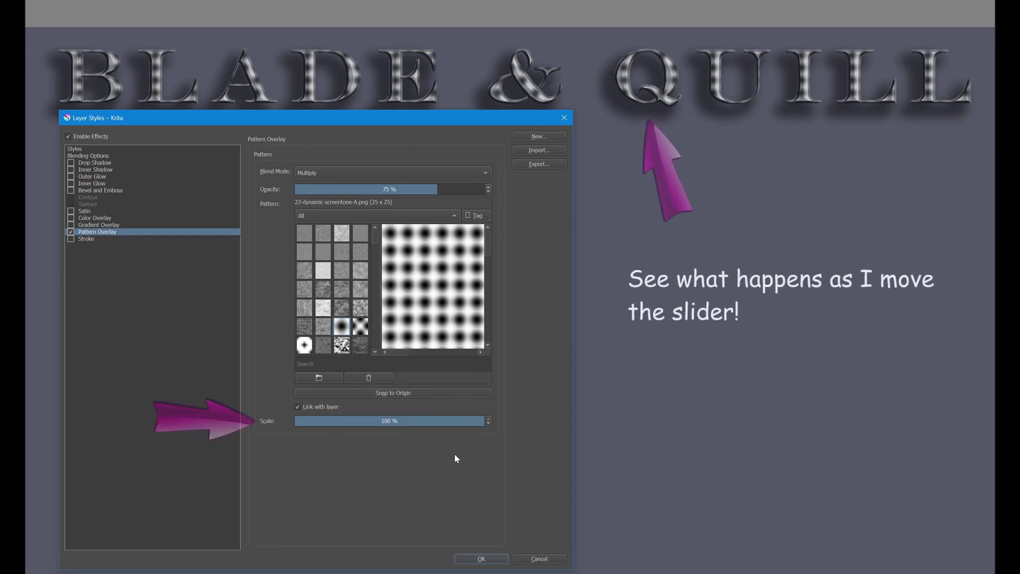
drag(478, 422, 385, 424)
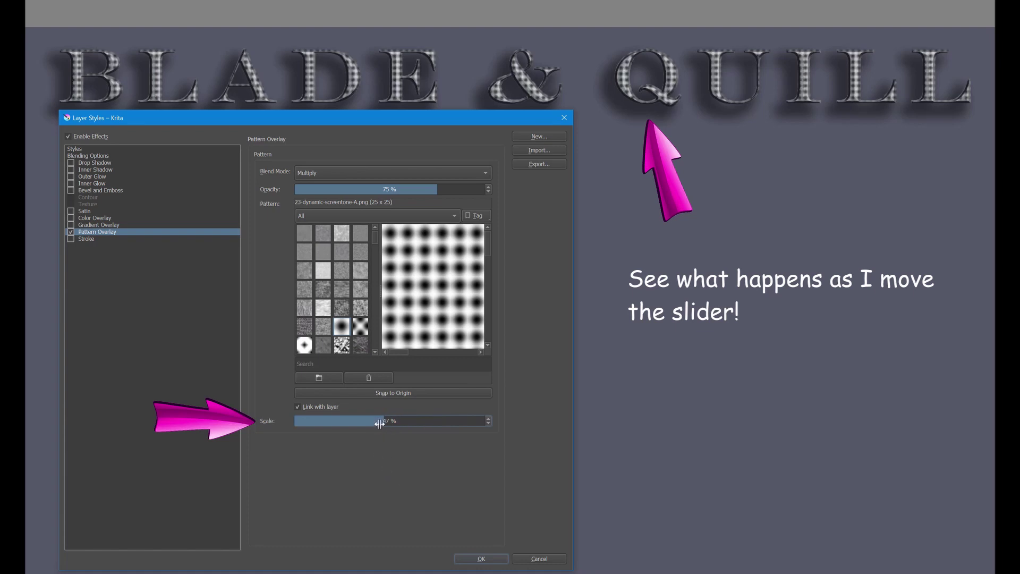
drag(381, 421, 343, 421)
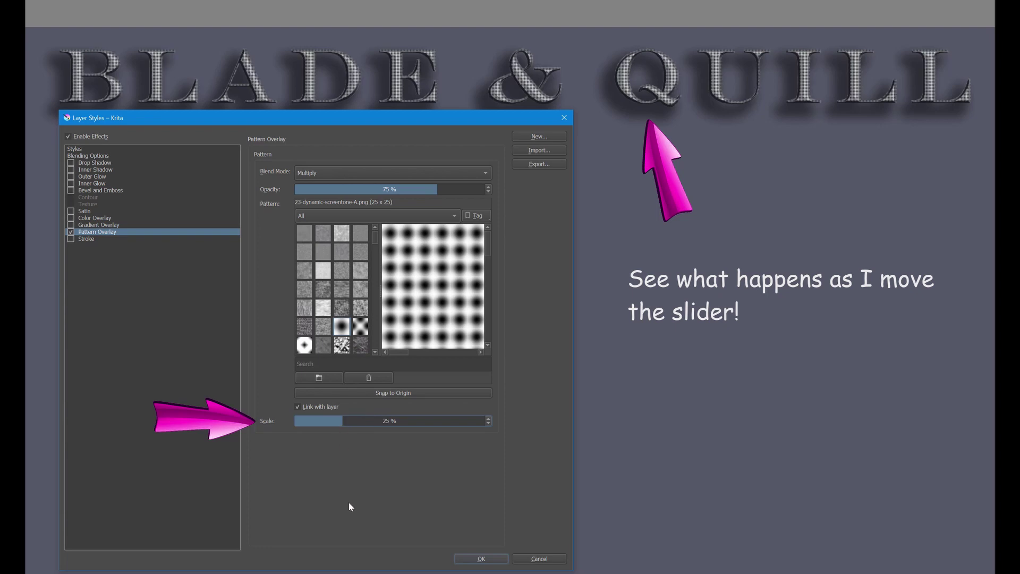
drag(340, 422, 486, 434)
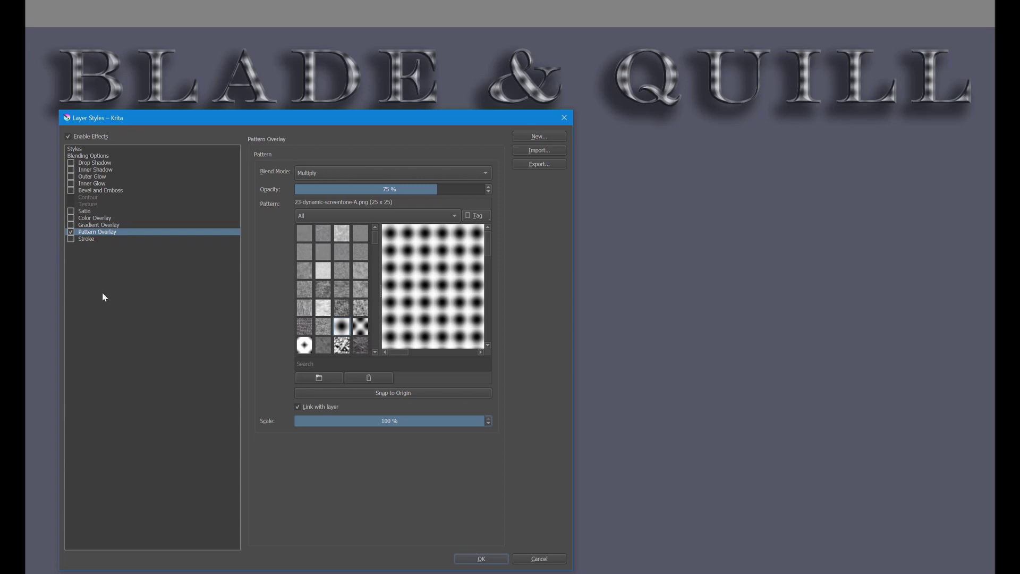
Add a Color Overlay in Overlay blend mode with orange #e6712b to the title letters.
click(86, 219)
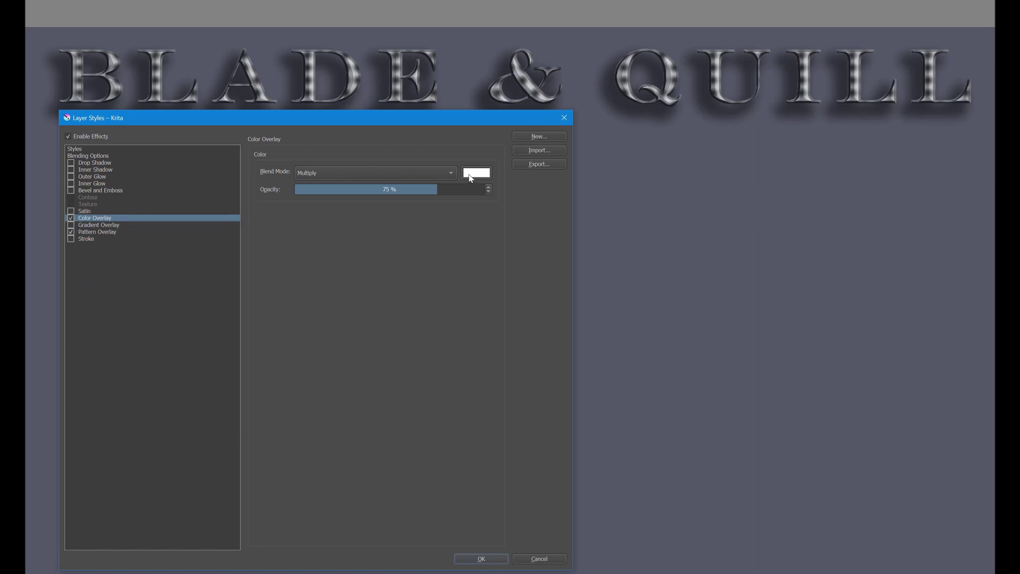
click(453, 174)
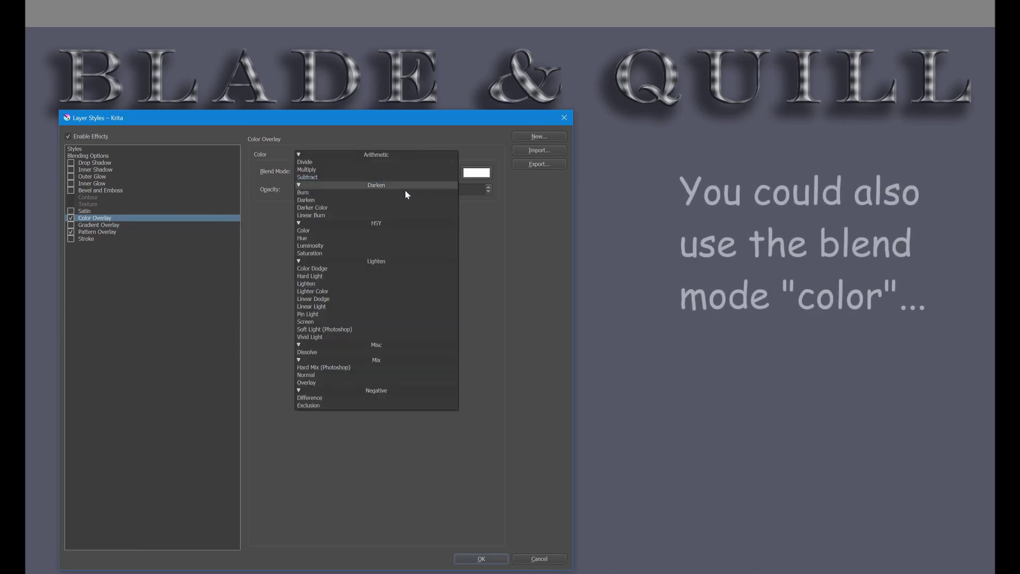
click(307, 383)
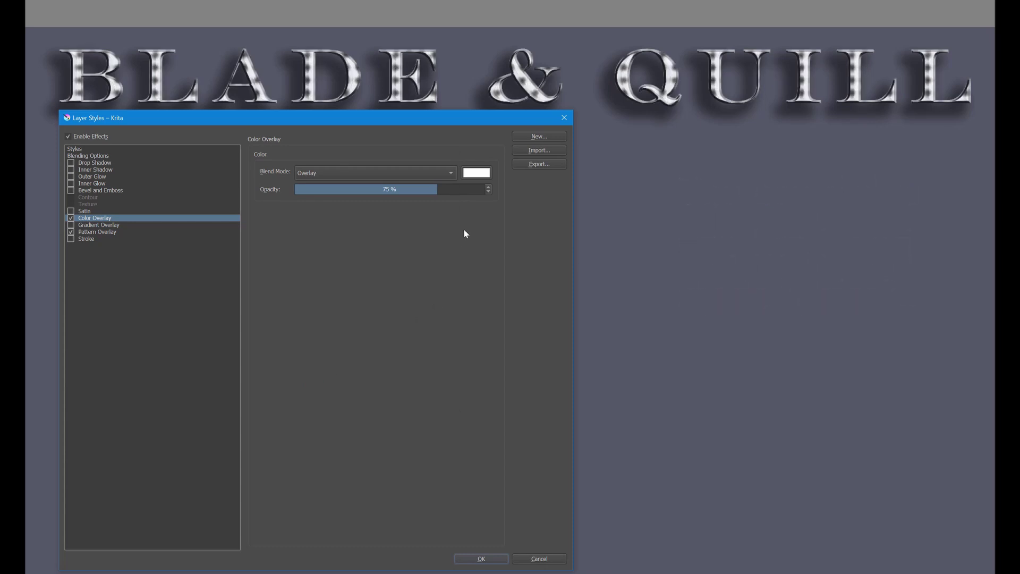
click(475, 174)
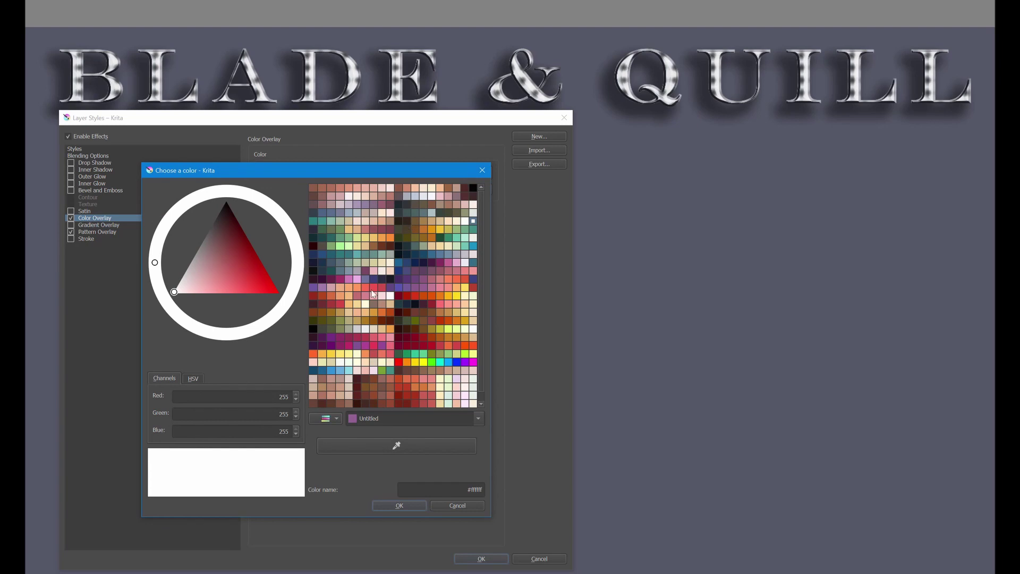
click(382, 311)
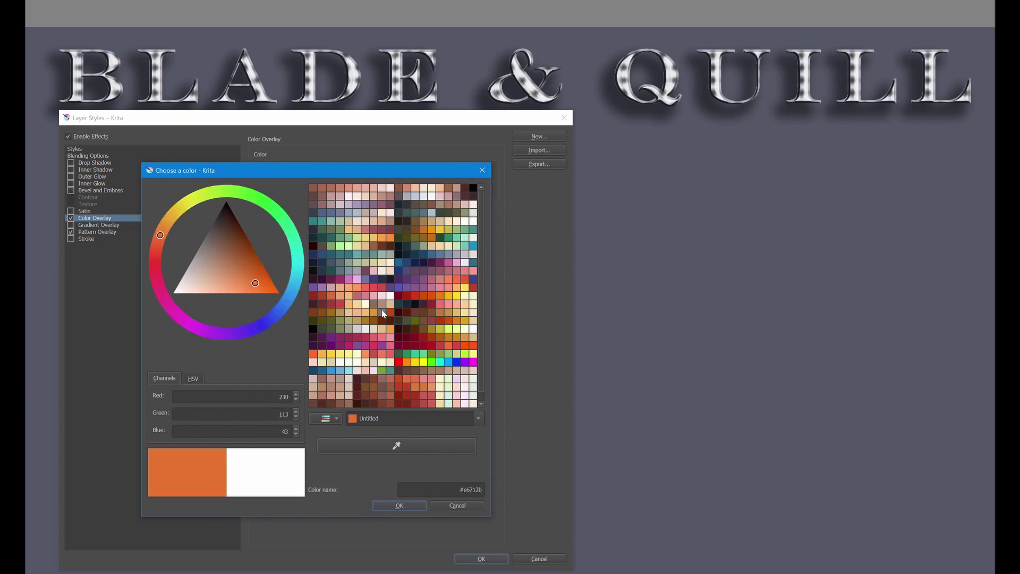
click(401, 506)
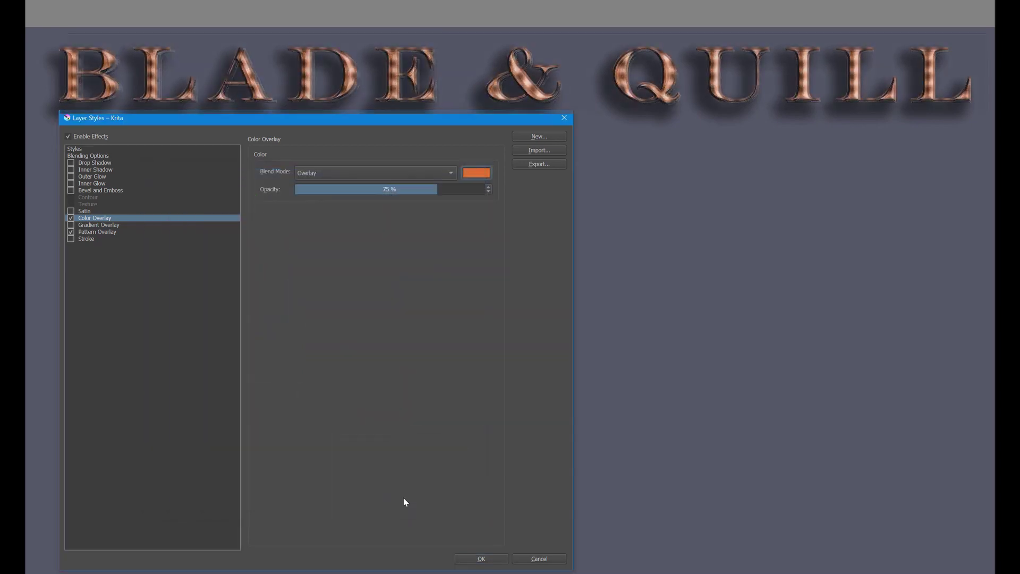